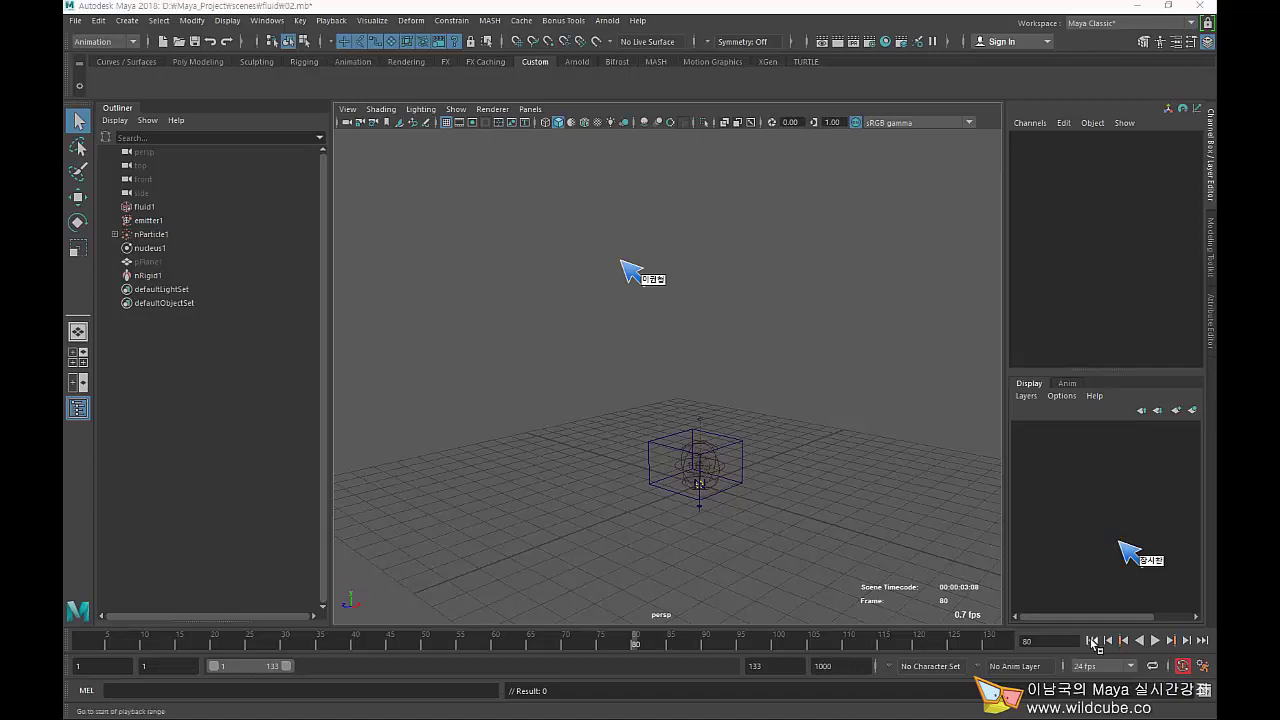
# Replay the explosion simulation from frame 1 and stop it around frame 11.
pyautogui.click(1093, 641)
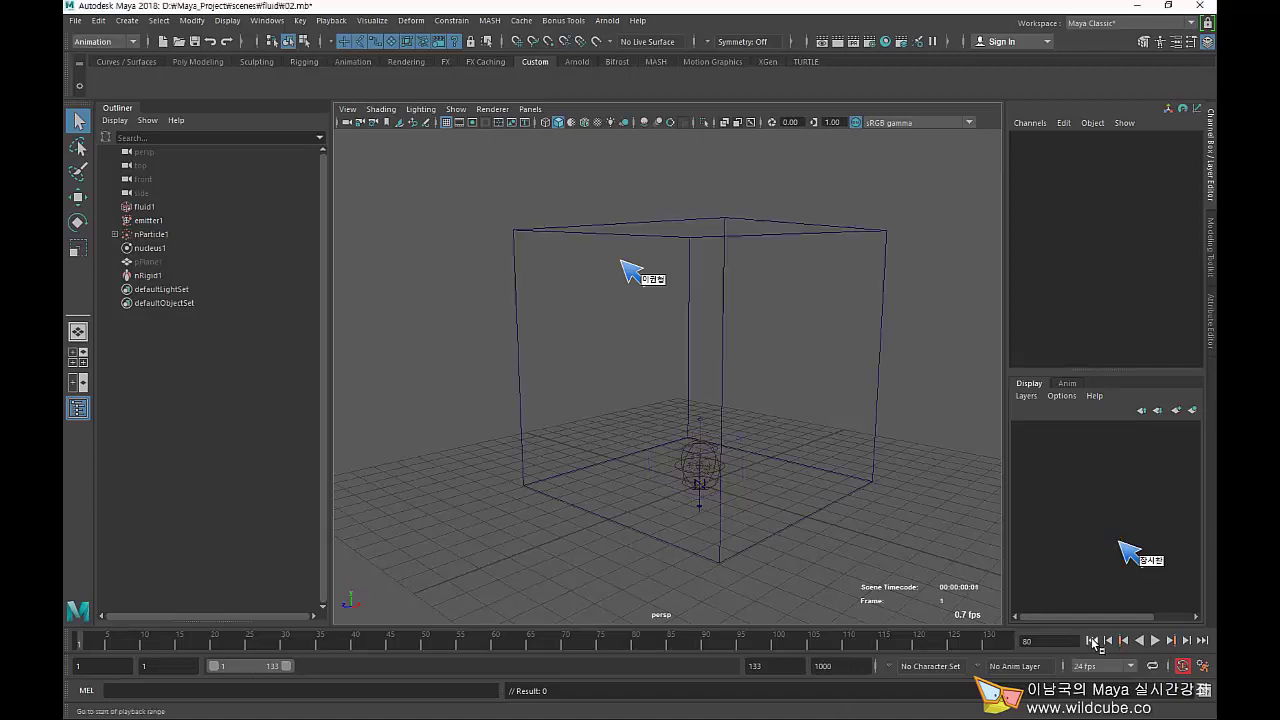
pyautogui.click(1155, 640)
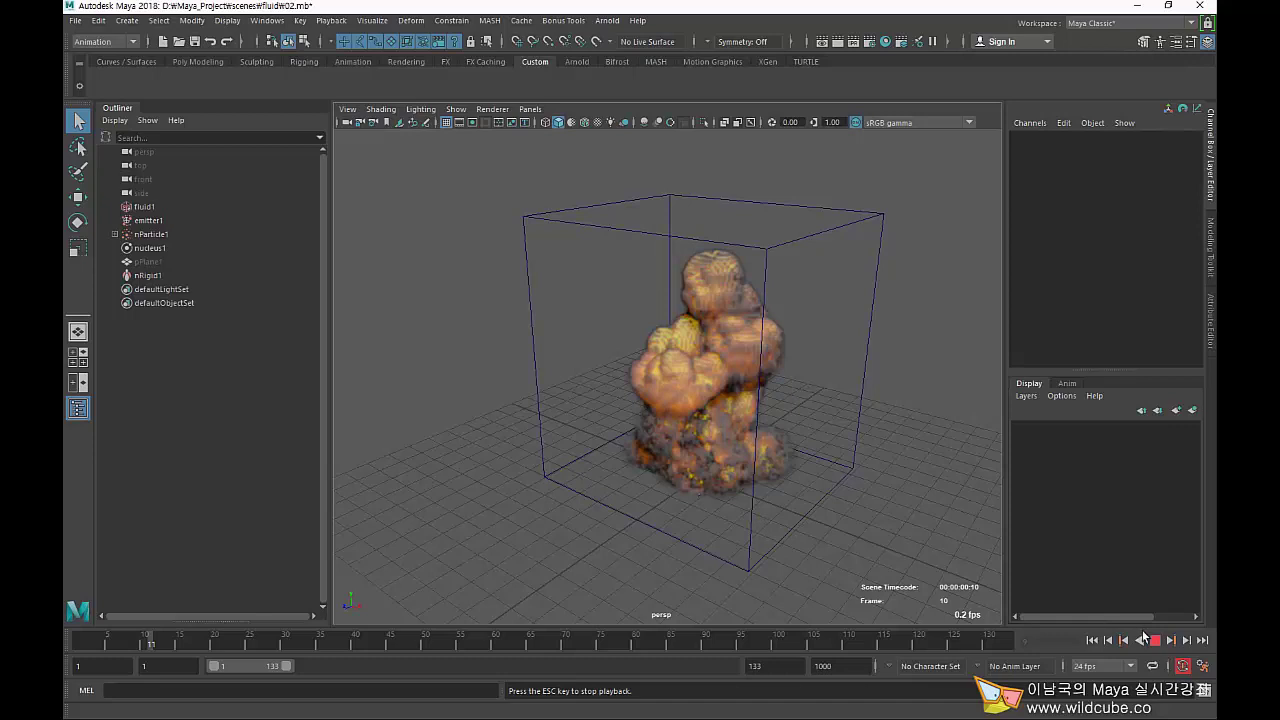
pyautogui.press('Escape')
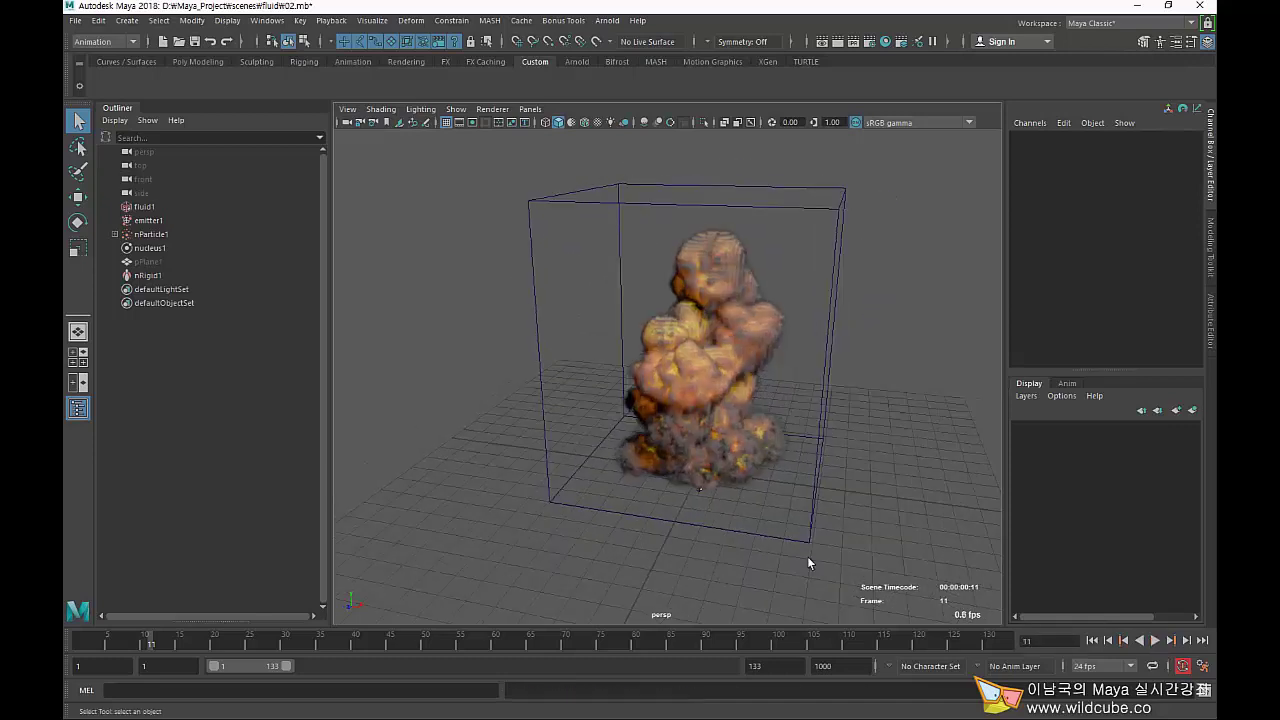
# Select fluid1 and show its Shading settings in the Attribute Editor.
pyautogui.click(781, 532)
pyautogui.hotkey('ctrl', 'a')
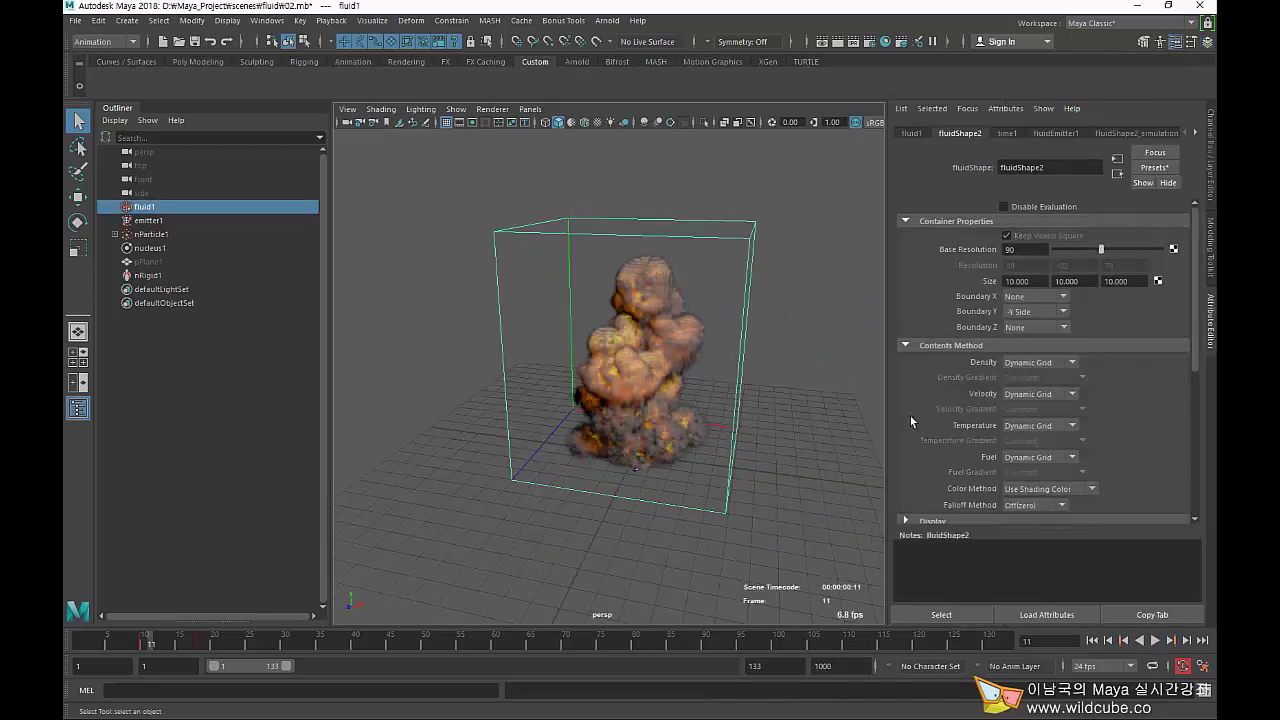
pyautogui.scroll(-5, 975, 407)
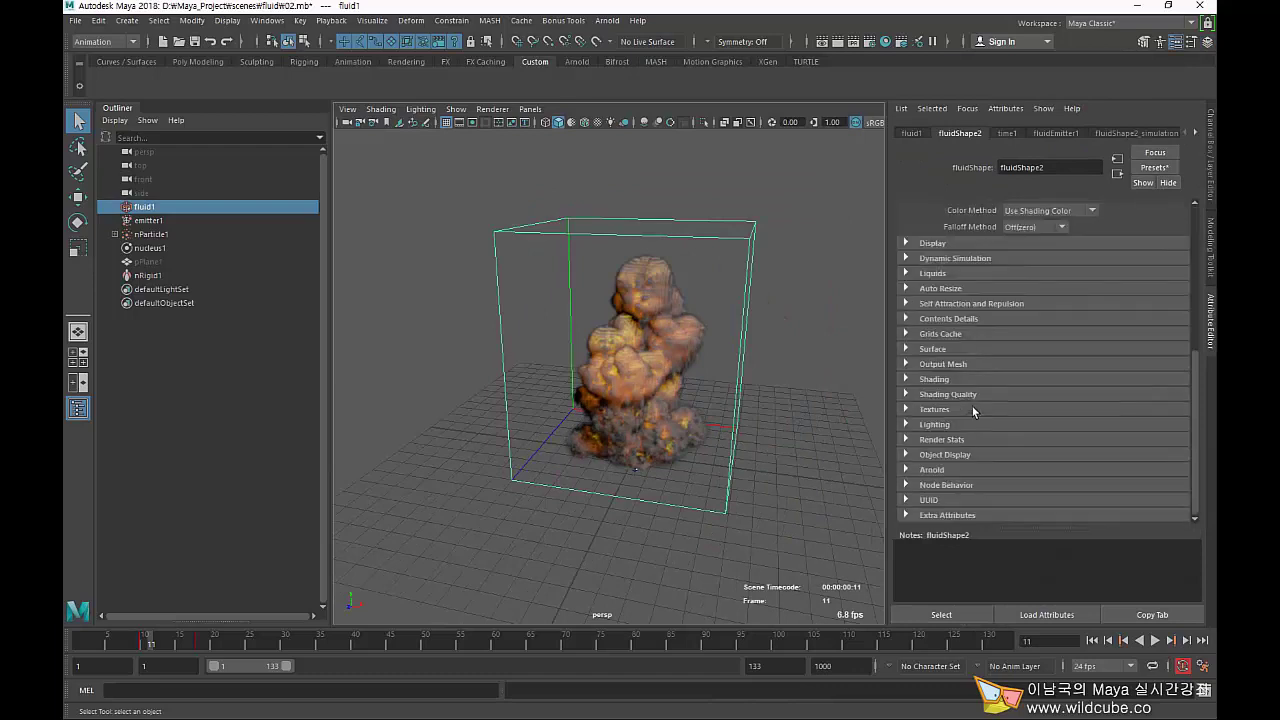
pyautogui.click(908, 394)
pyautogui.click(908, 381)
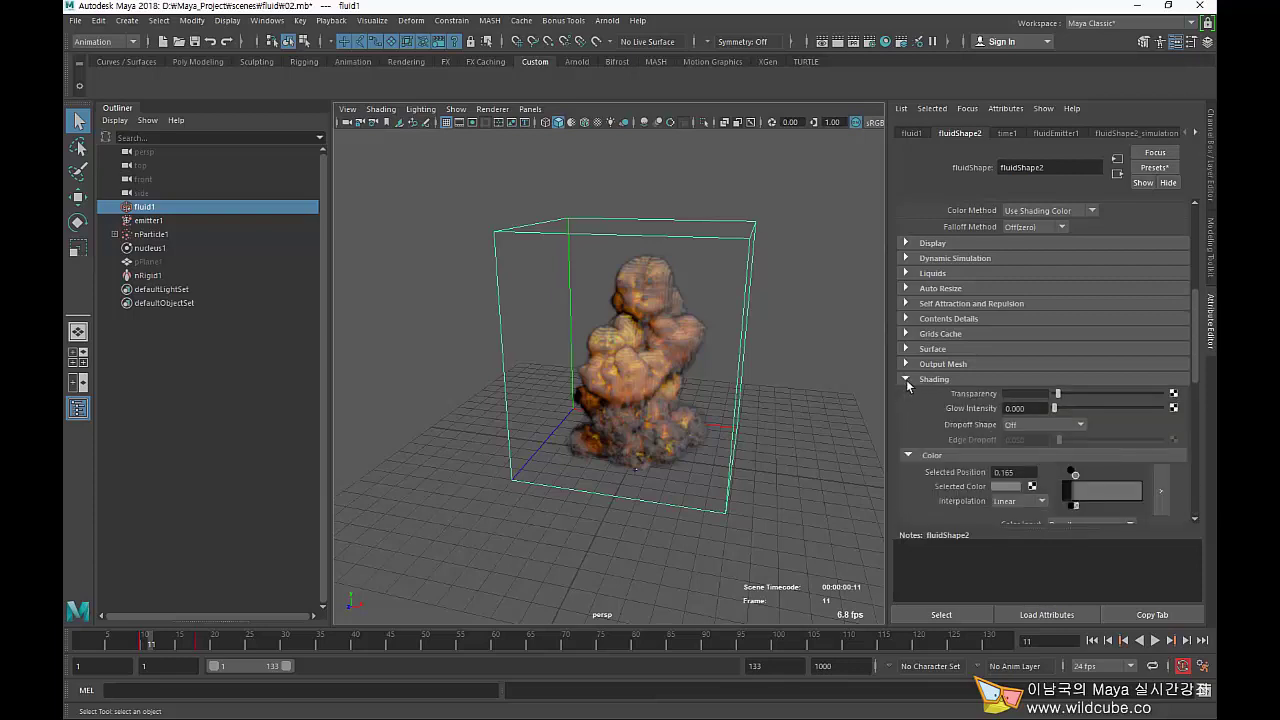
pyautogui.scroll(-2, 919, 452)
pyautogui.scroll(-2, 920, 453)
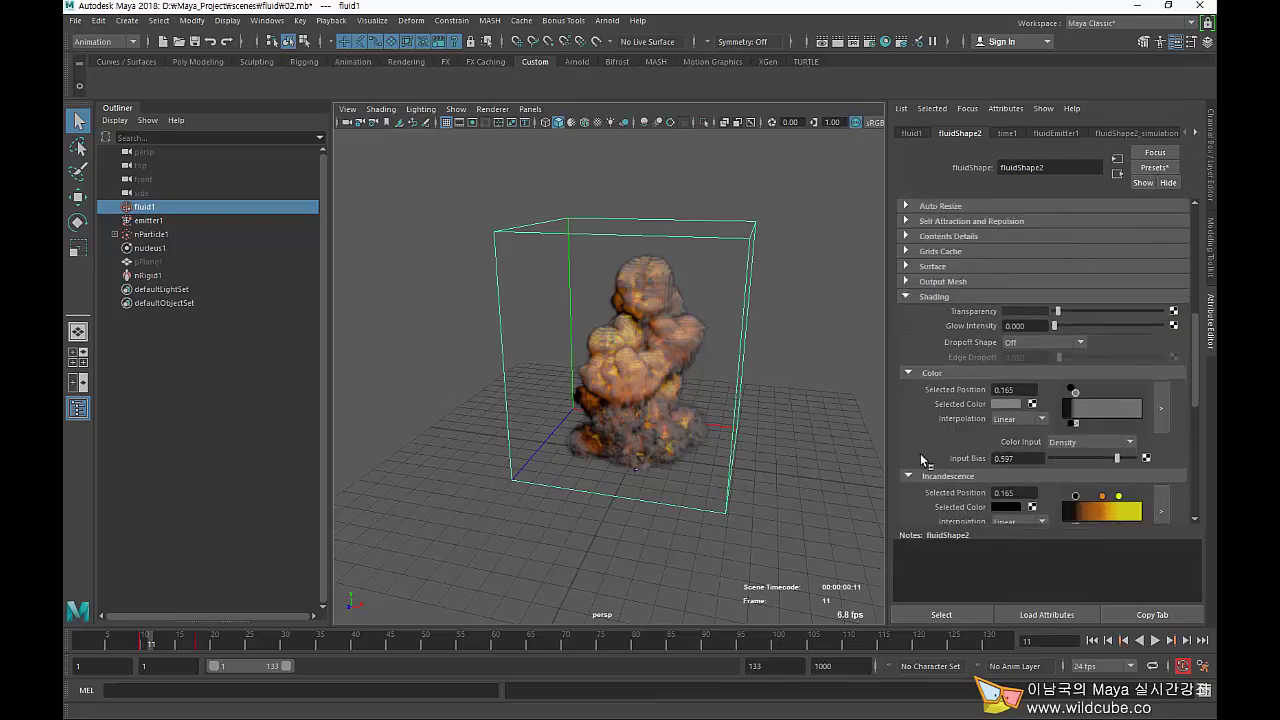
pyautogui.scroll(-2, 922, 458)
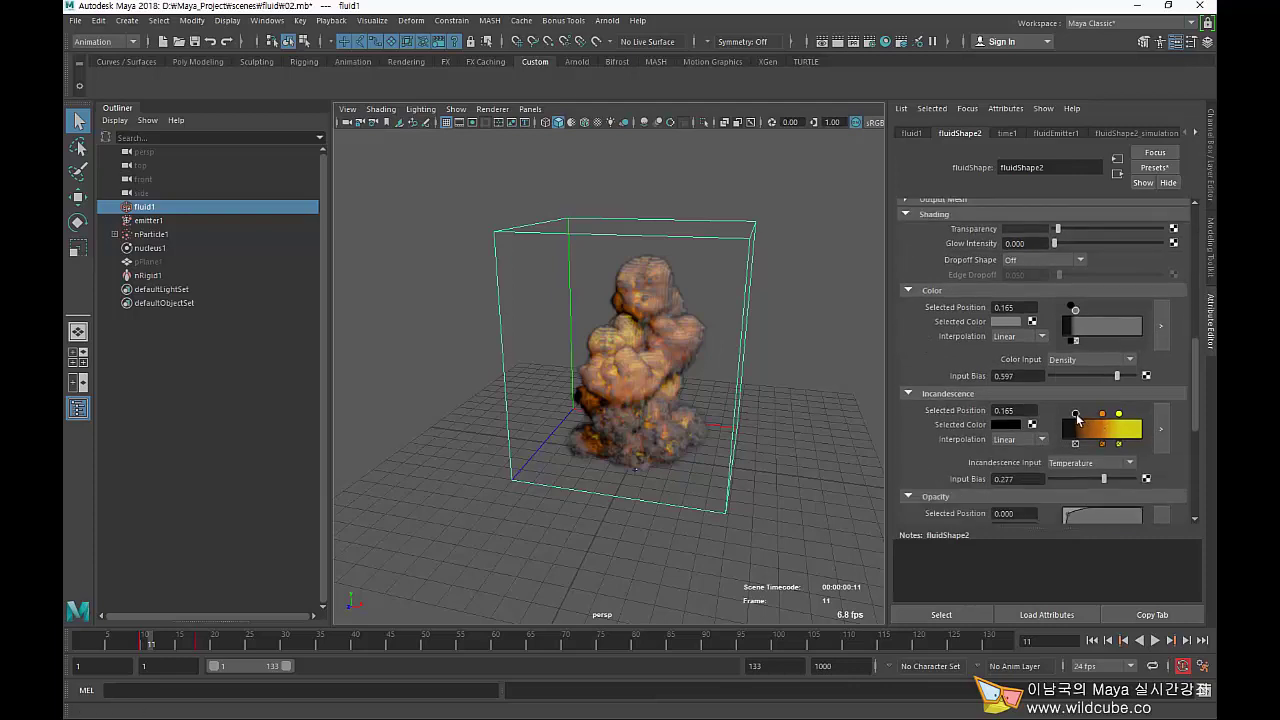
# Shift the Incandescence ramp markers and add an Opacity point at 0.078 with value 0.780.
pyautogui.moveTo(1075, 413); pyautogui.dragTo(1097, 413)
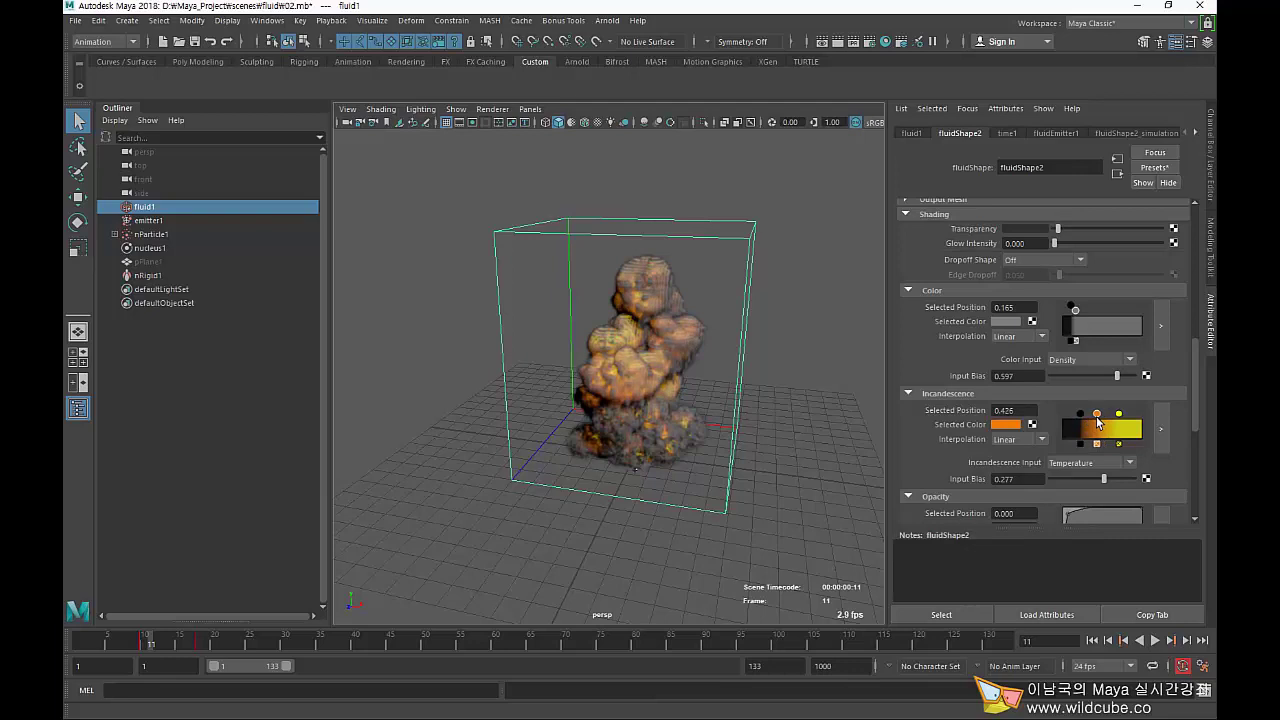
pyautogui.click(1119, 416)
pyautogui.moveTo(1191, 416); pyautogui.dragTo(1189, 454)
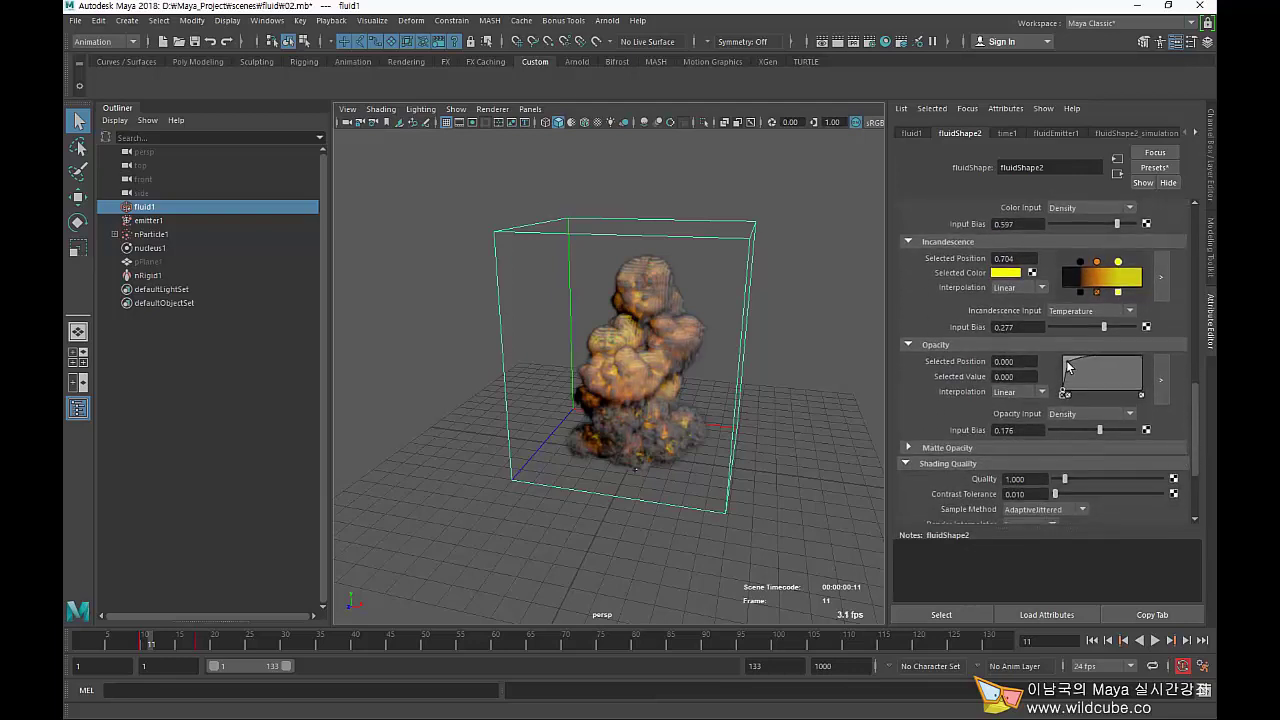
pyautogui.click(1069, 368)
pyautogui.moveTo(1069, 368); pyautogui.dragTo(1069, 368)
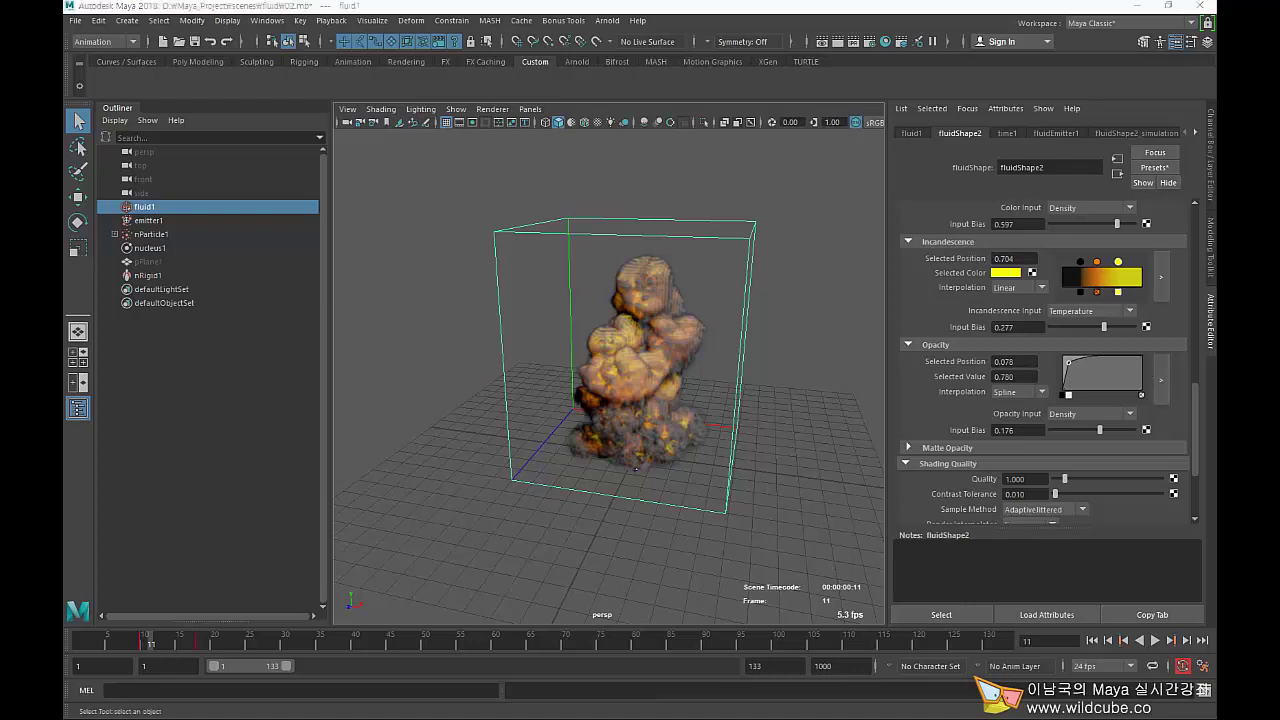
# In the enlarged Opacity ramp editor, add a point, raise the peak, and make the lower point Spline.
pyautogui.click(1161, 380)
pyautogui.moveTo(800, 236); pyautogui.dragTo(708, 64)
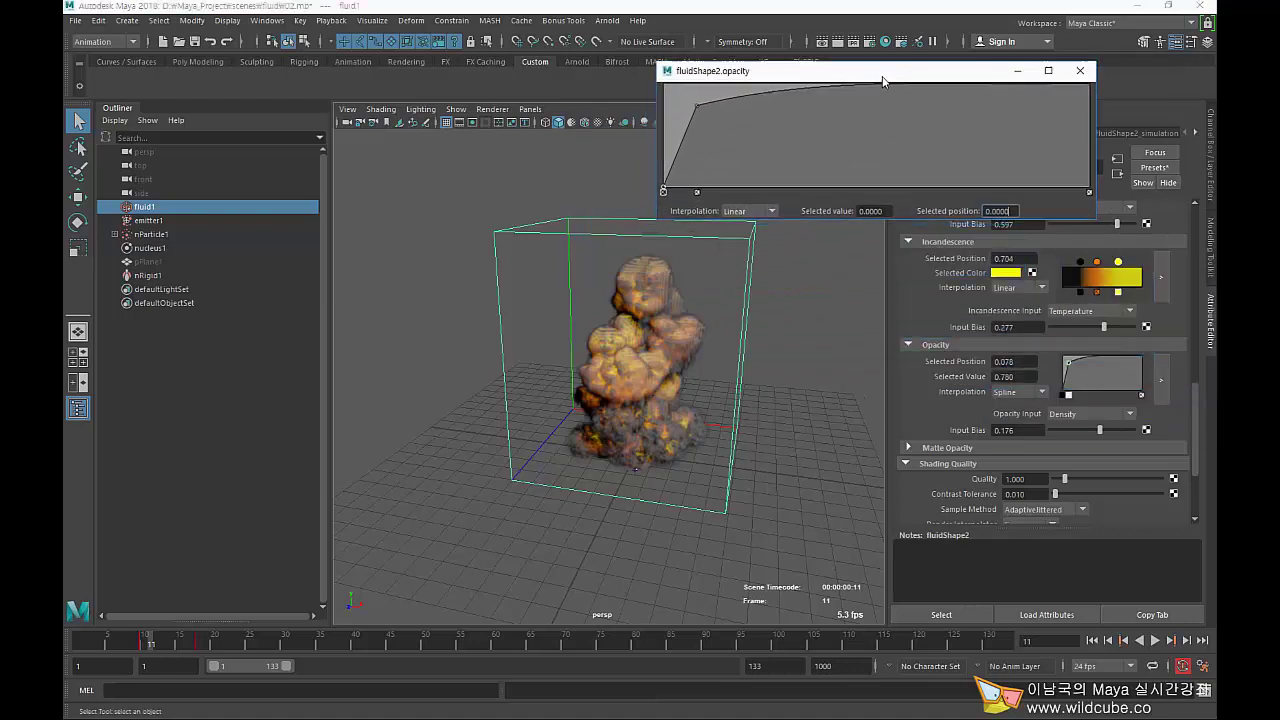
pyautogui.moveTo(680, 145); pyautogui.dragTo(676, 140)
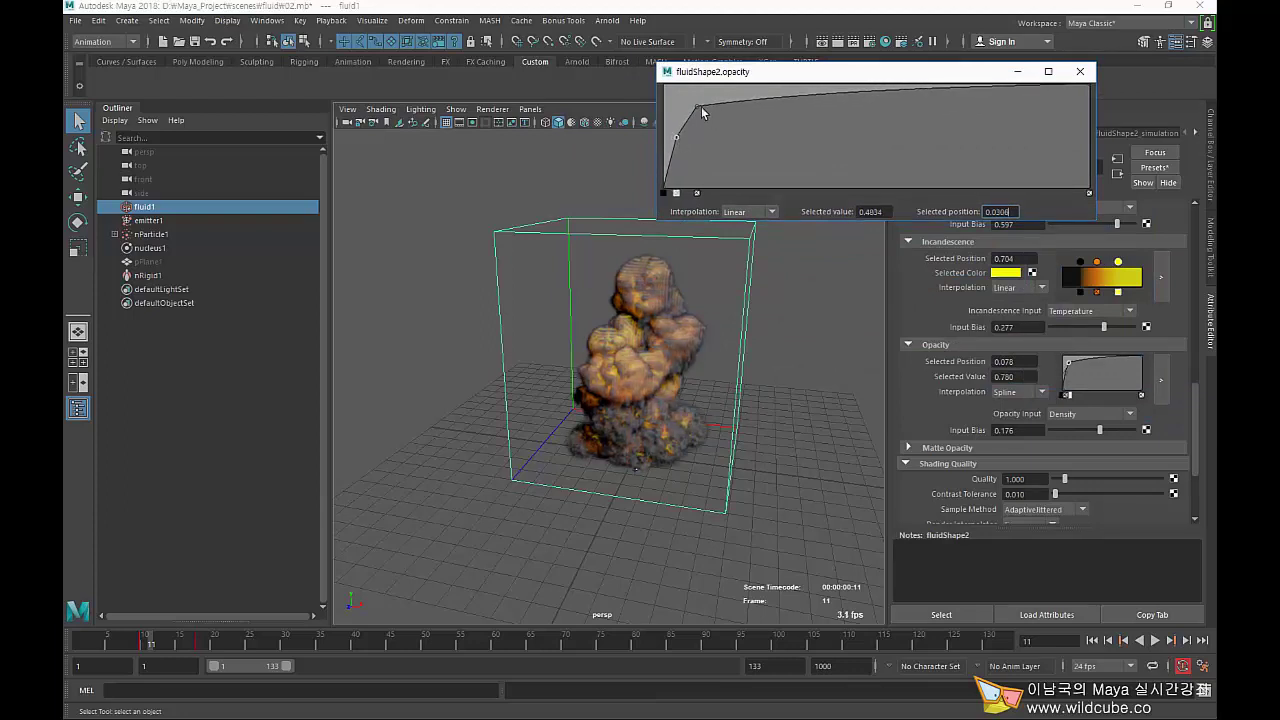
pyautogui.moveTo(700, 105); pyautogui.dragTo(699, 101)
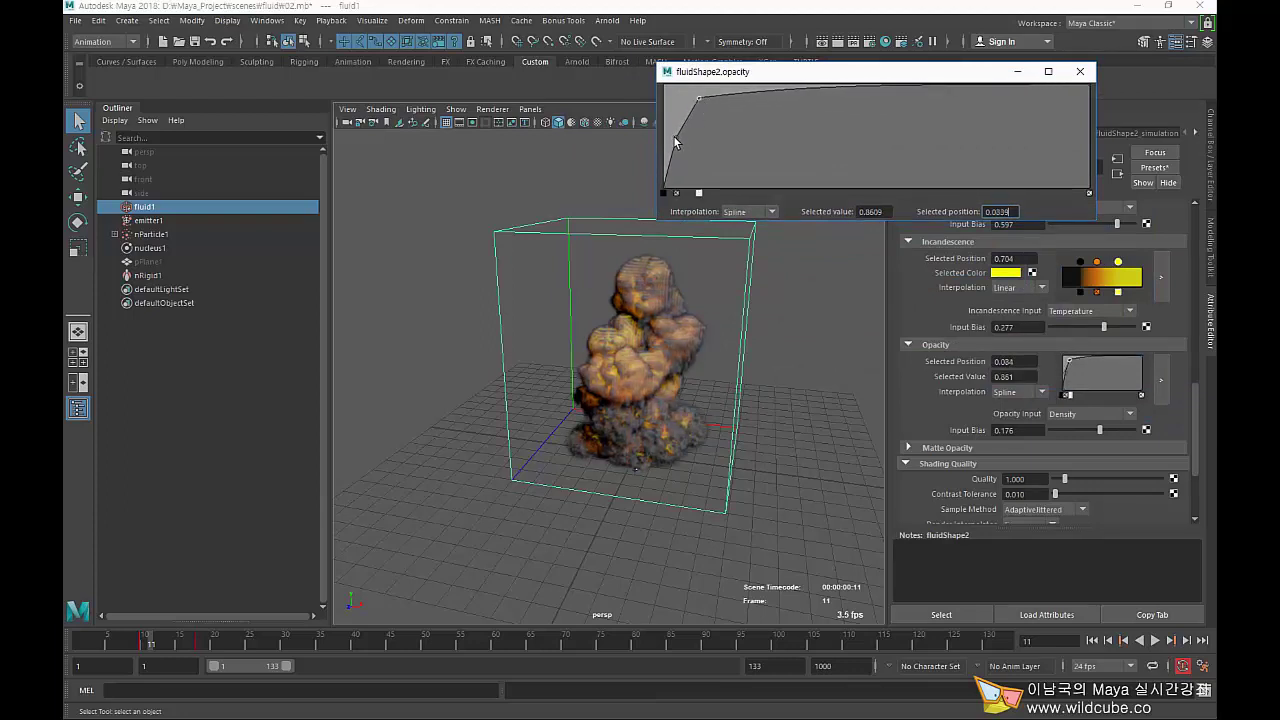
pyautogui.click(677, 137)
pyautogui.click(745, 212)
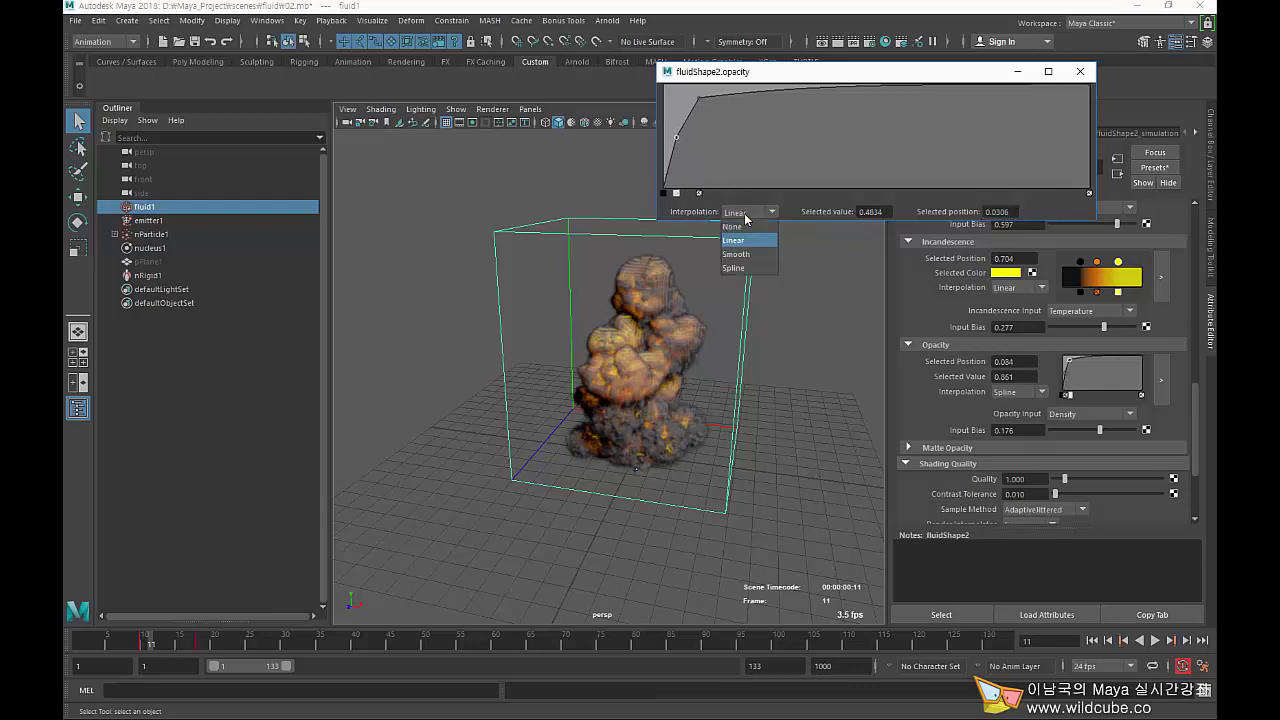
pyautogui.click(738, 268)
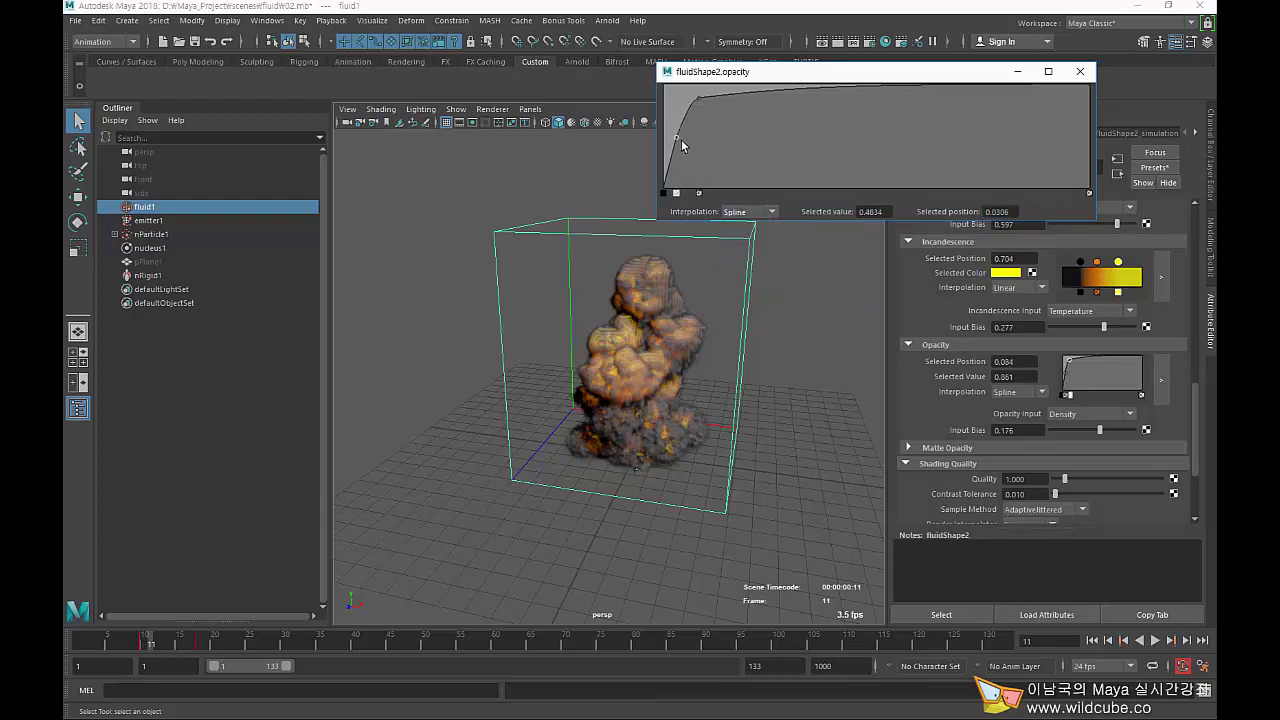
# Set the bottom-left point to Spline and add another point at 0.084 with value 0.861.
pyautogui.click(665, 190)
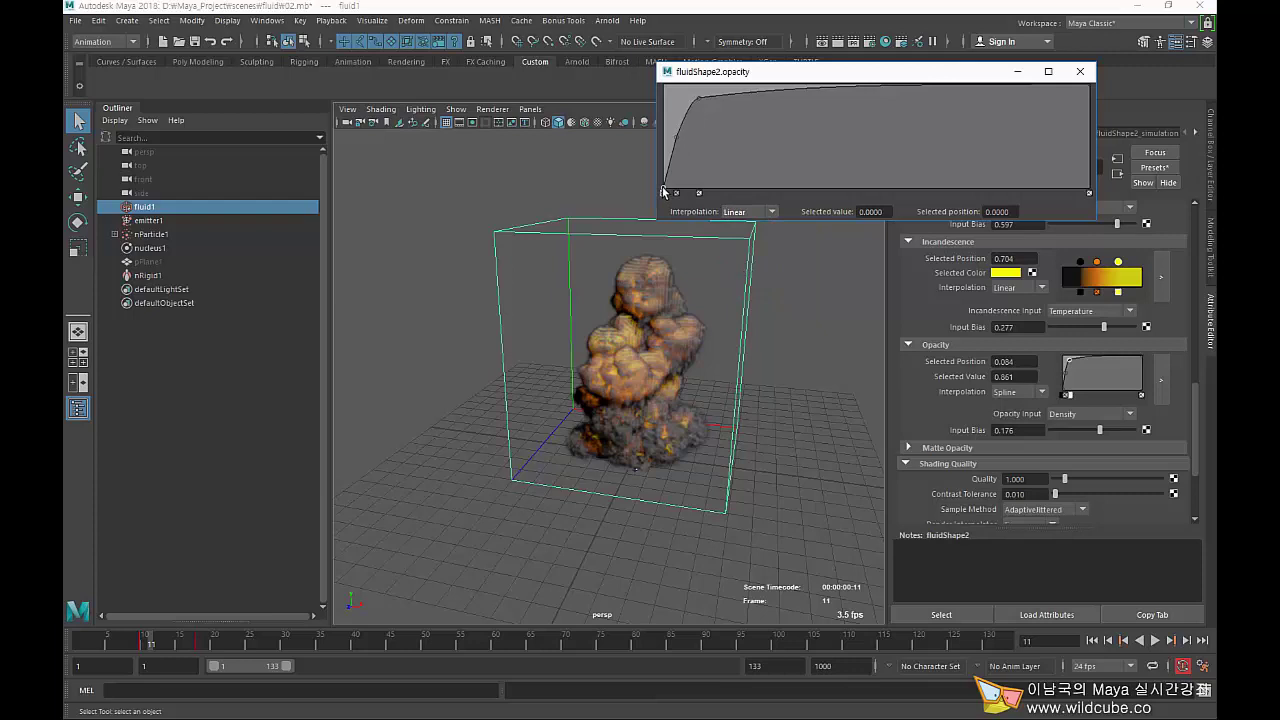
pyautogui.click(732, 211)
pyautogui.click(738, 254)
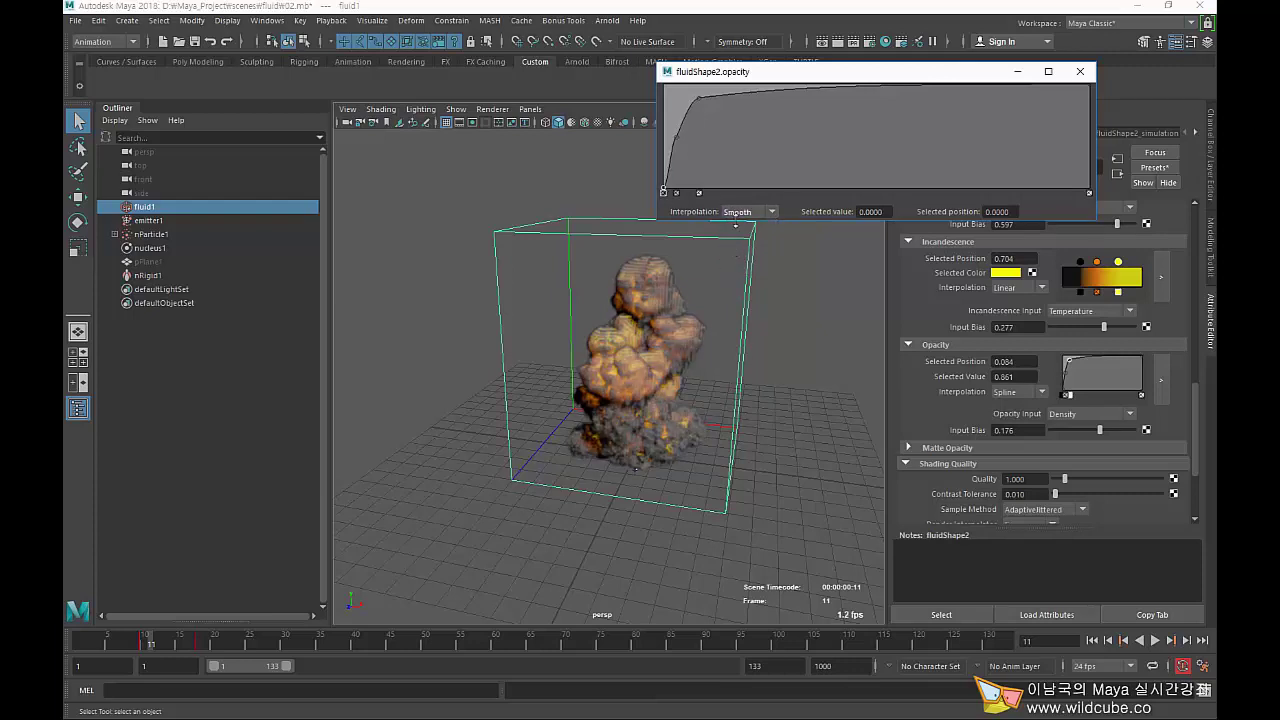
pyautogui.click(740, 212)
pyautogui.click(745, 270)
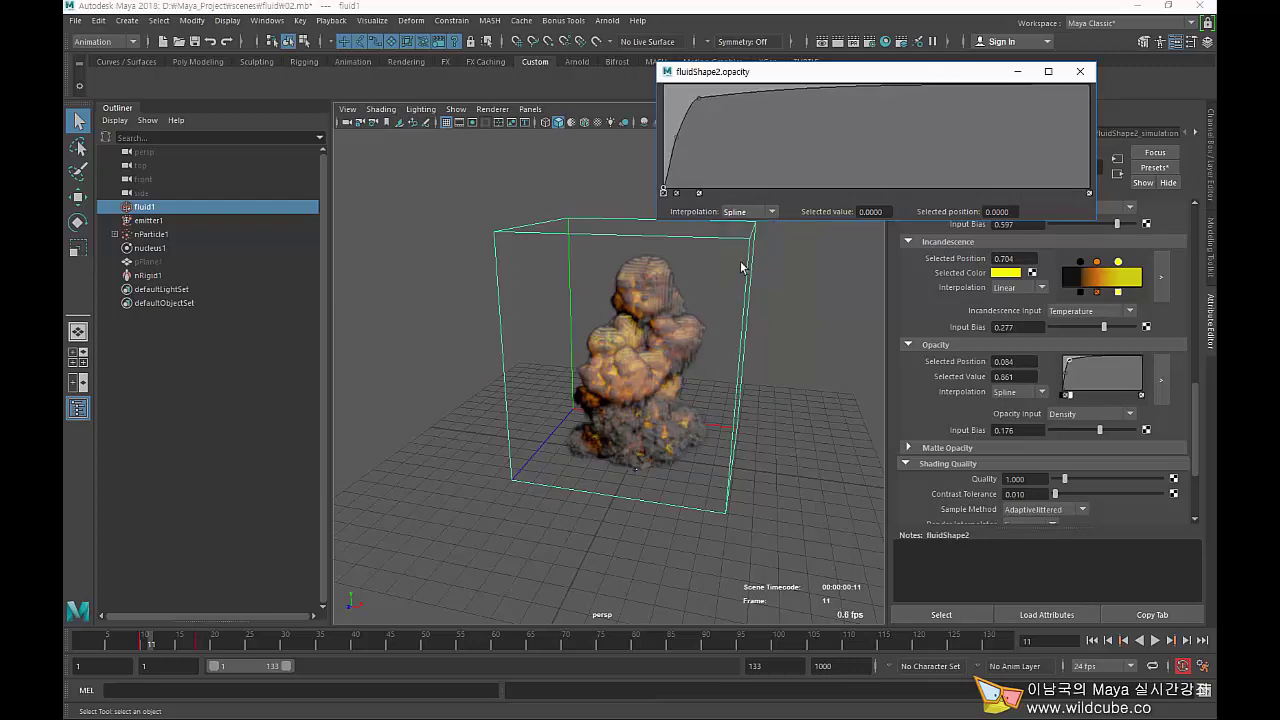
pyautogui.click(675, 141)
pyautogui.click(1080, 71)
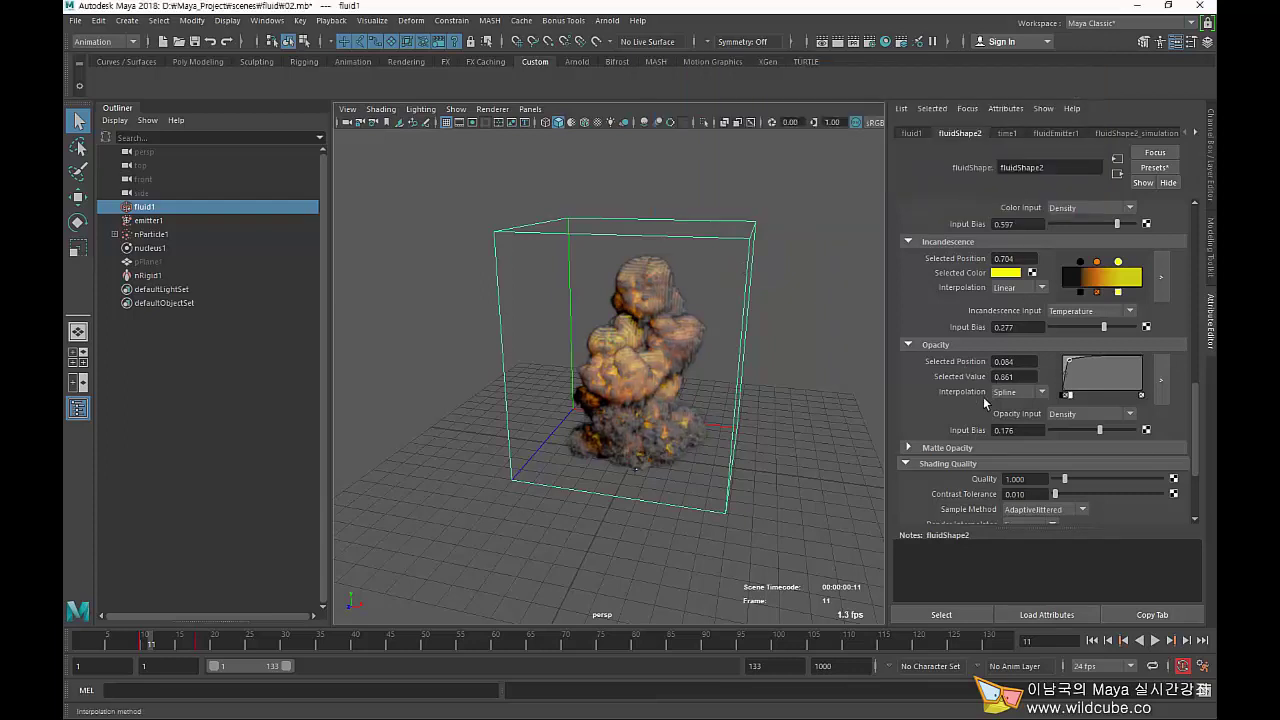
pyautogui.scroll(-3, 983, 398)
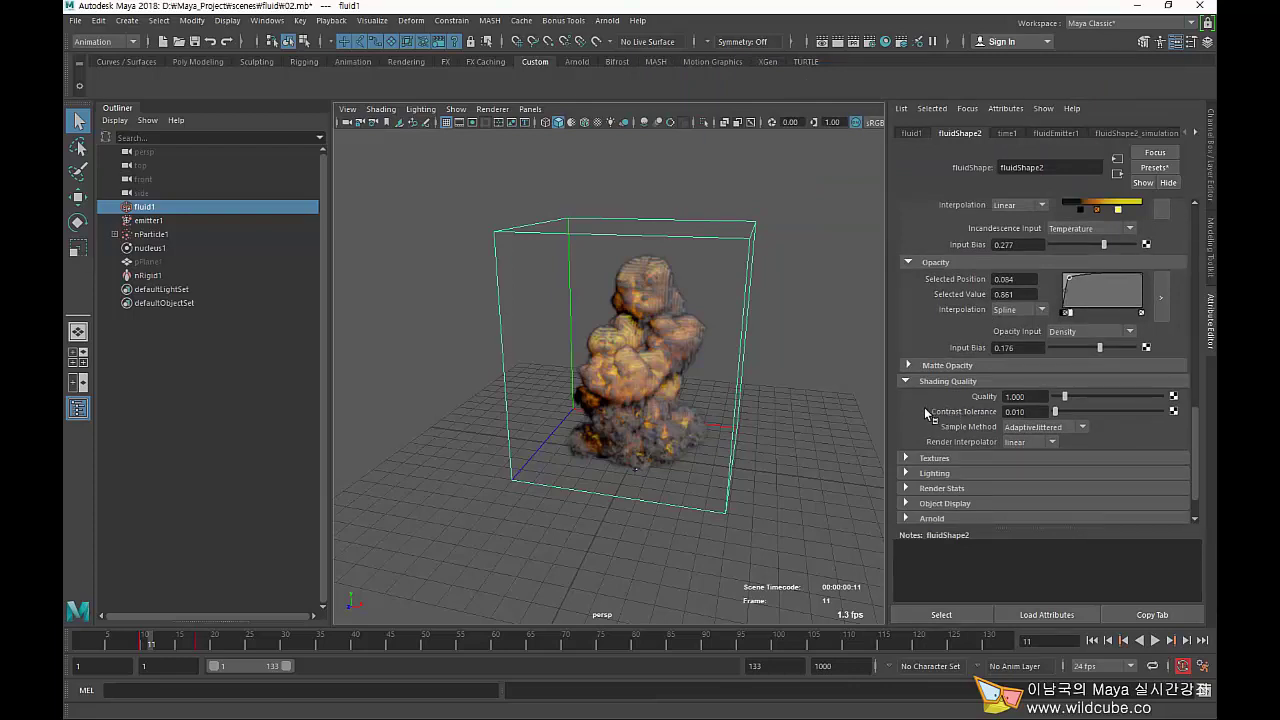
pyautogui.moveTo(653, 504)
pyautogui.keyDown('alt'); pyautogui.mouseDown()
pyautogui.moveTo(508, 500)
pyautogui.moveTo(575, 498)
pyautogui.mouseUp(); pyautogui.keyUp('alt')
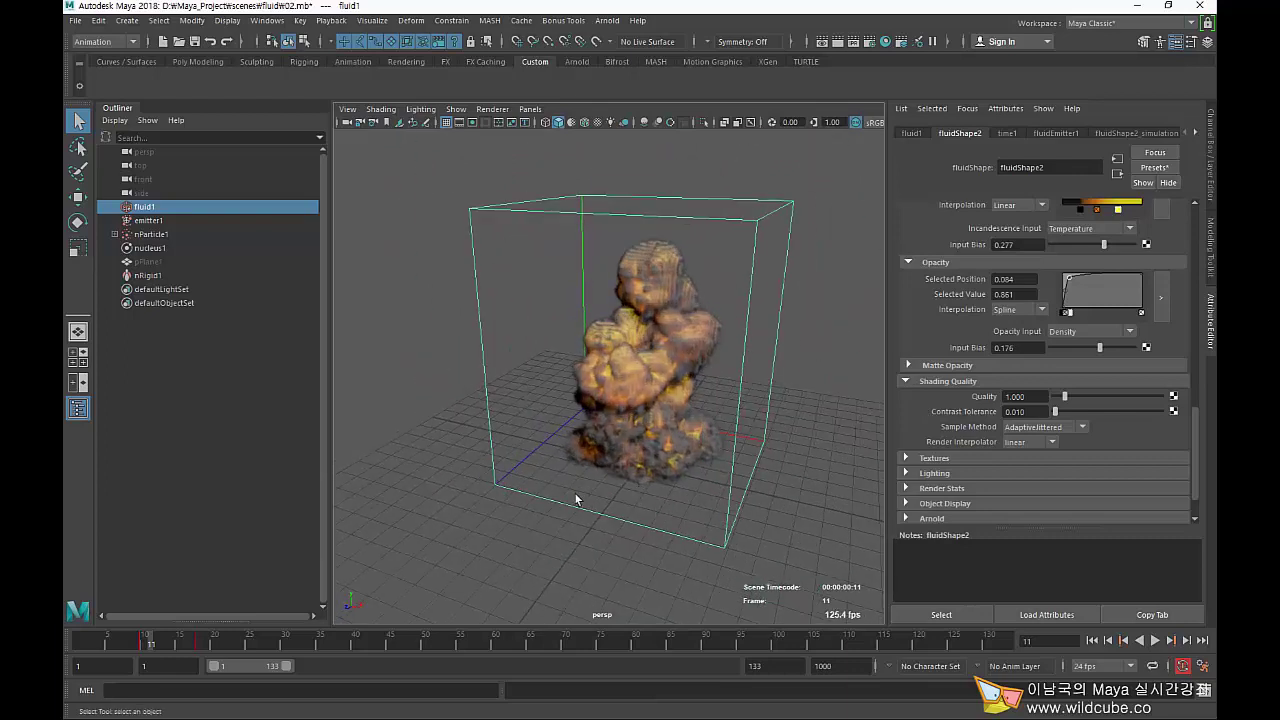
pyautogui.click(531, 519)
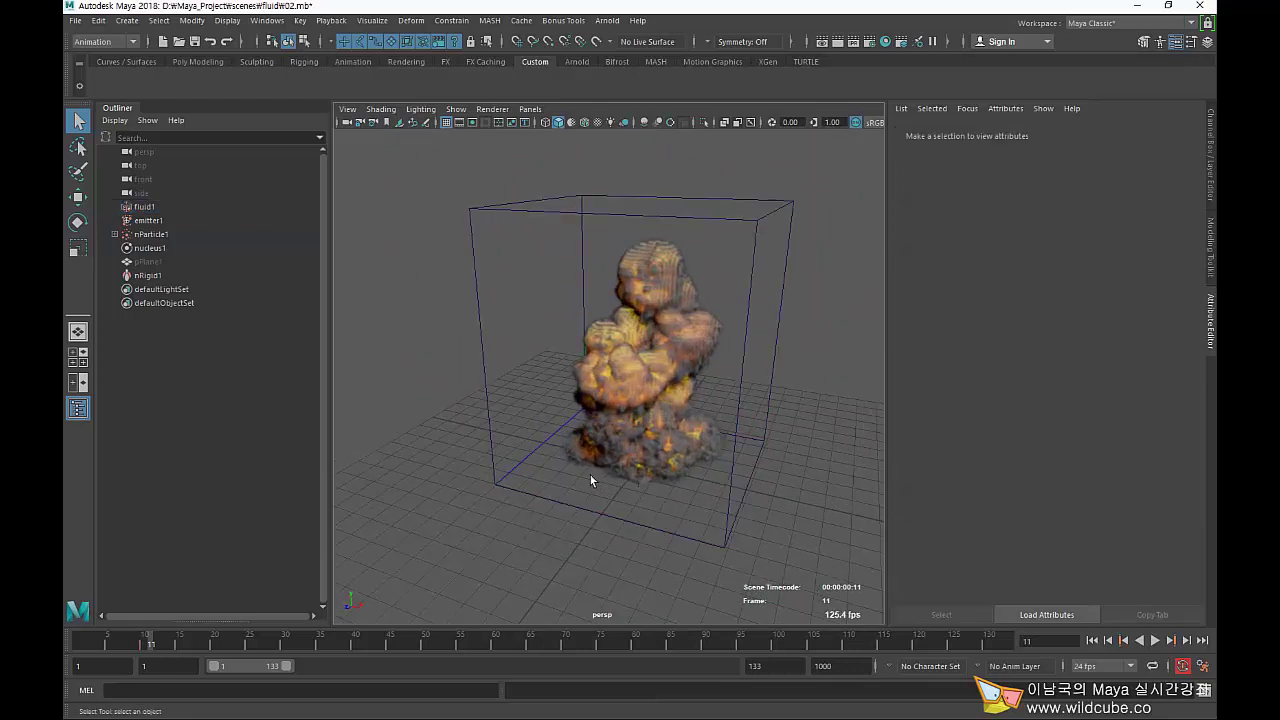
pyautogui.click(522, 457)
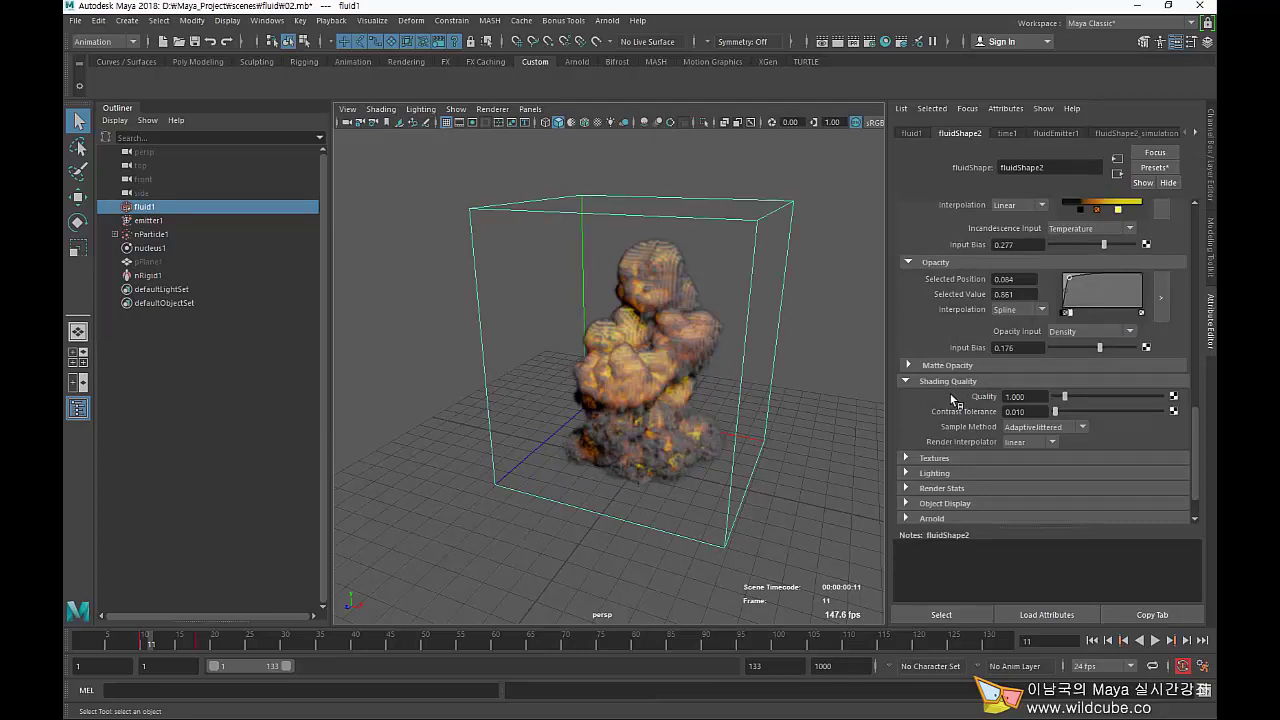
pyautogui.scroll(-2, 960, 393)
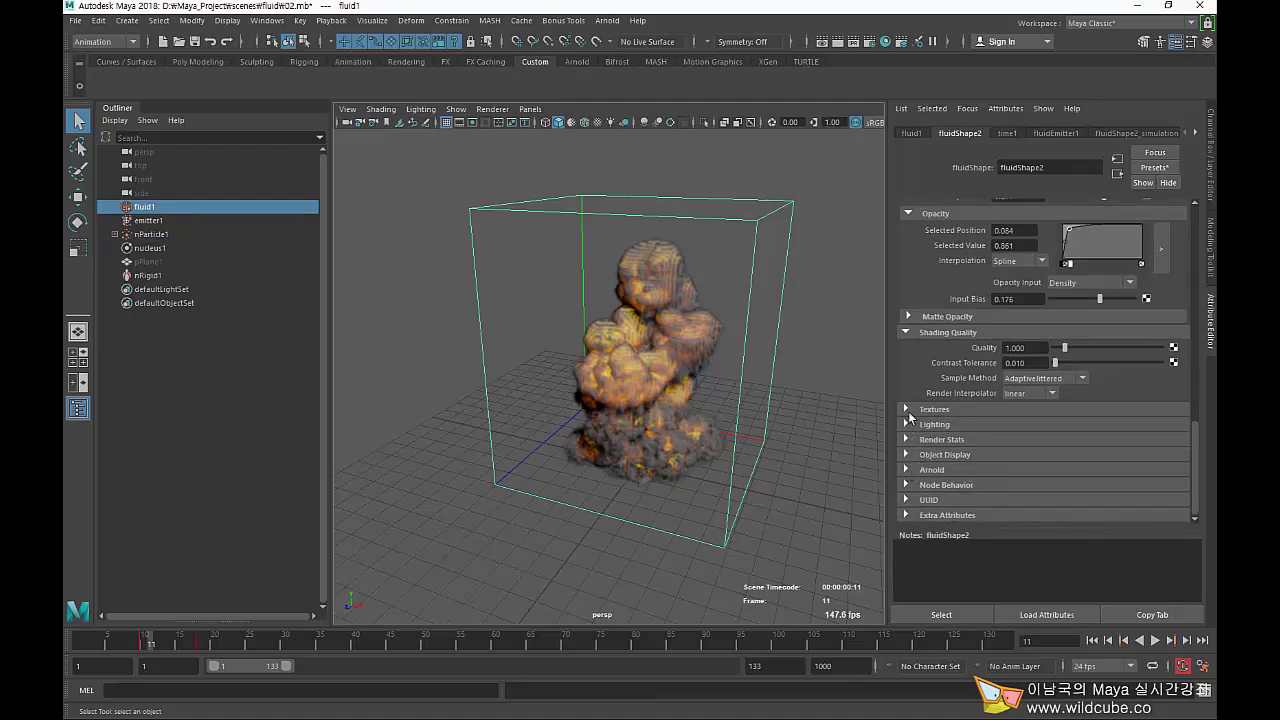
pyautogui.click(908, 409)
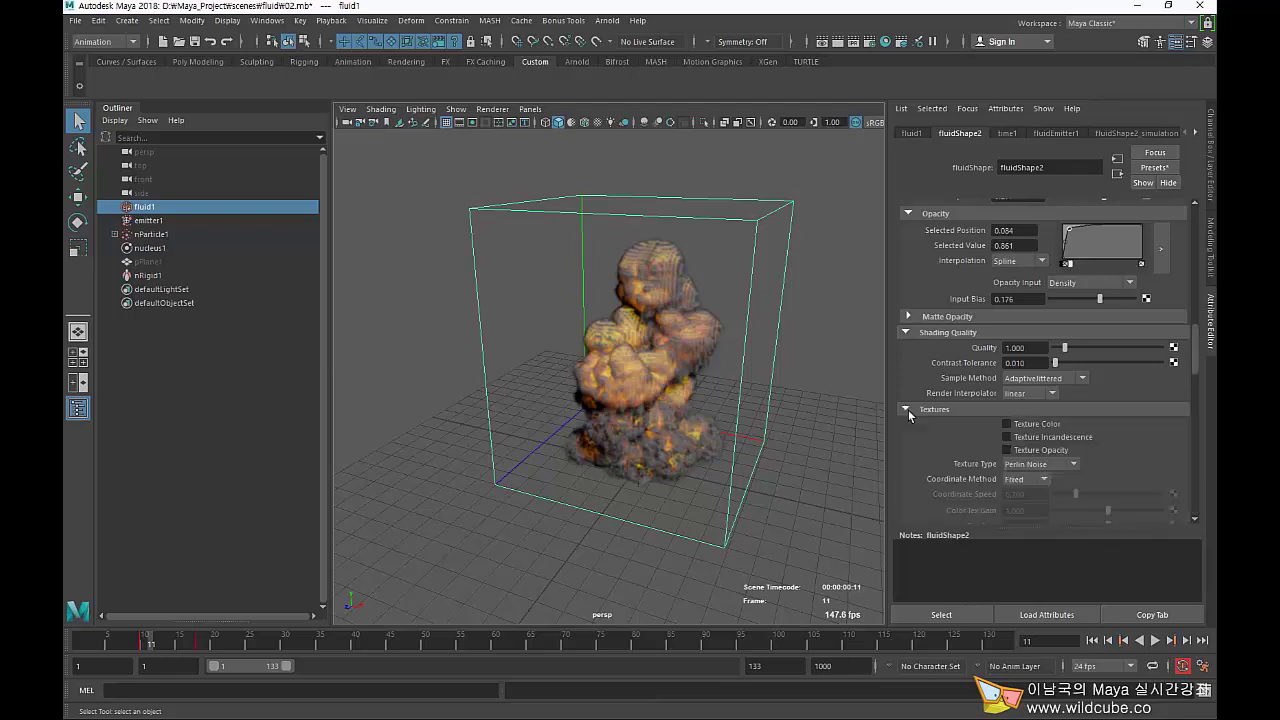
pyautogui.click(908, 409)
pyautogui.click(907, 410)
pyautogui.scroll(3, 975, 427)
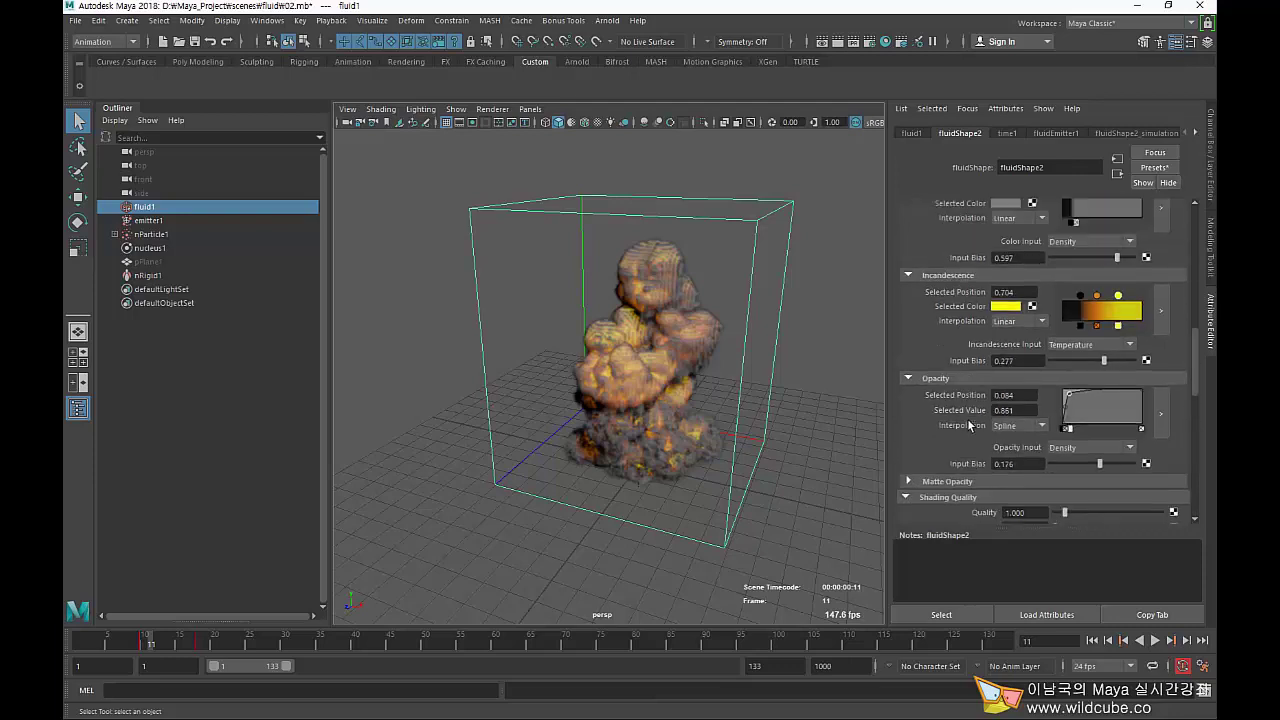
pyautogui.scroll(3, 971, 426)
pyautogui.scroll(3, 968, 405)
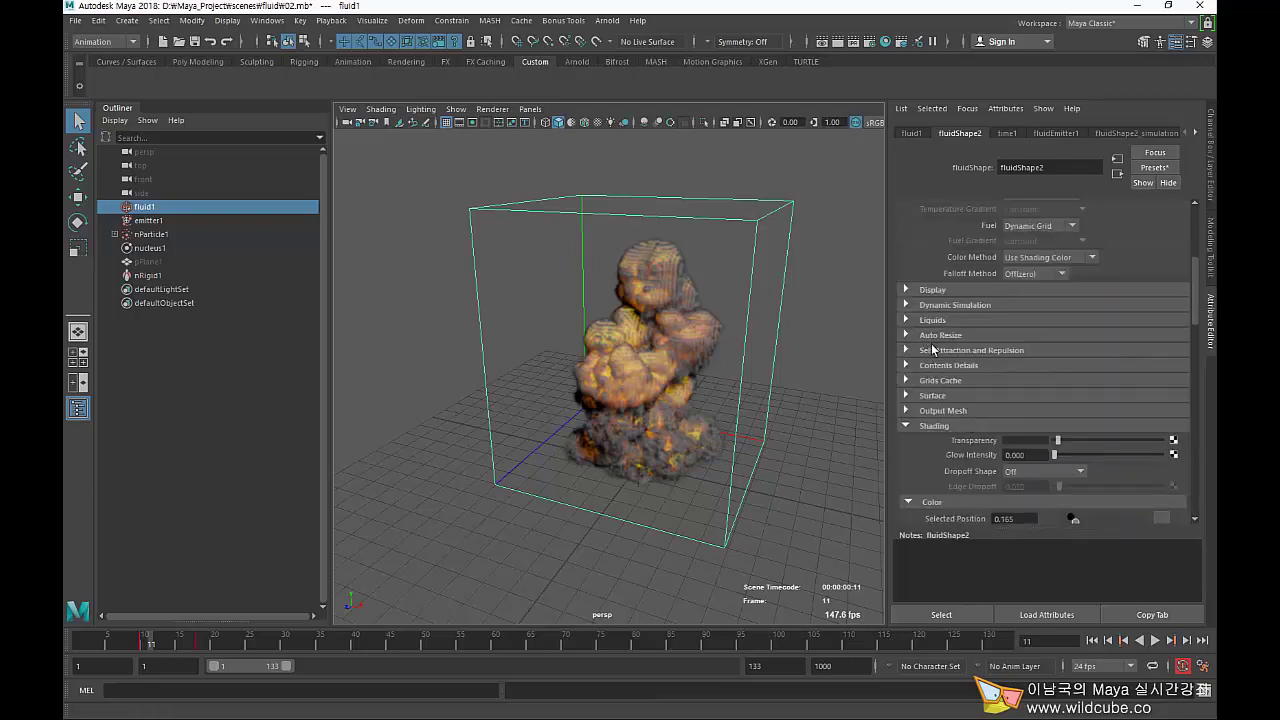
# Expand Contents Details > Temperature and look through the Temperature and Fuel settings.
pyautogui.click(936, 365)
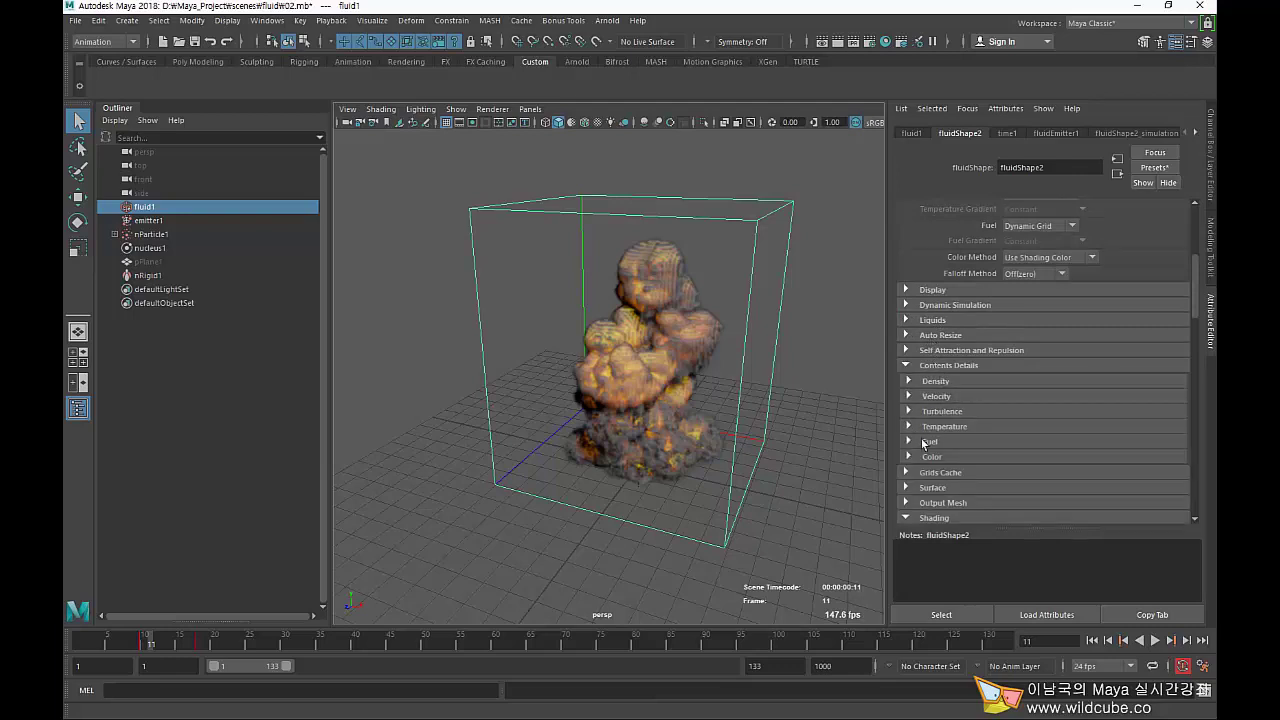
pyautogui.click(920, 428)
pyautogui.scroll(-1, 924, 432)
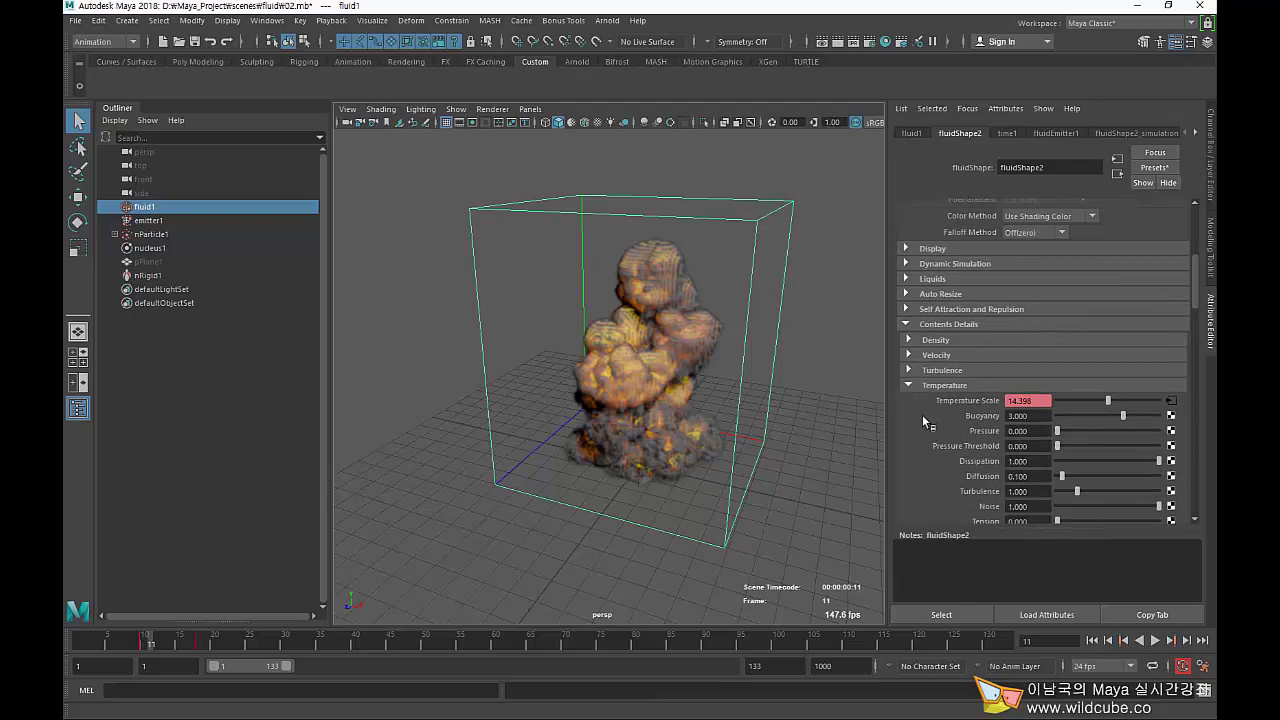
pyautogui.scroll(-3, 924, 427)
pyautogui.scroll(-2, 935, 430)
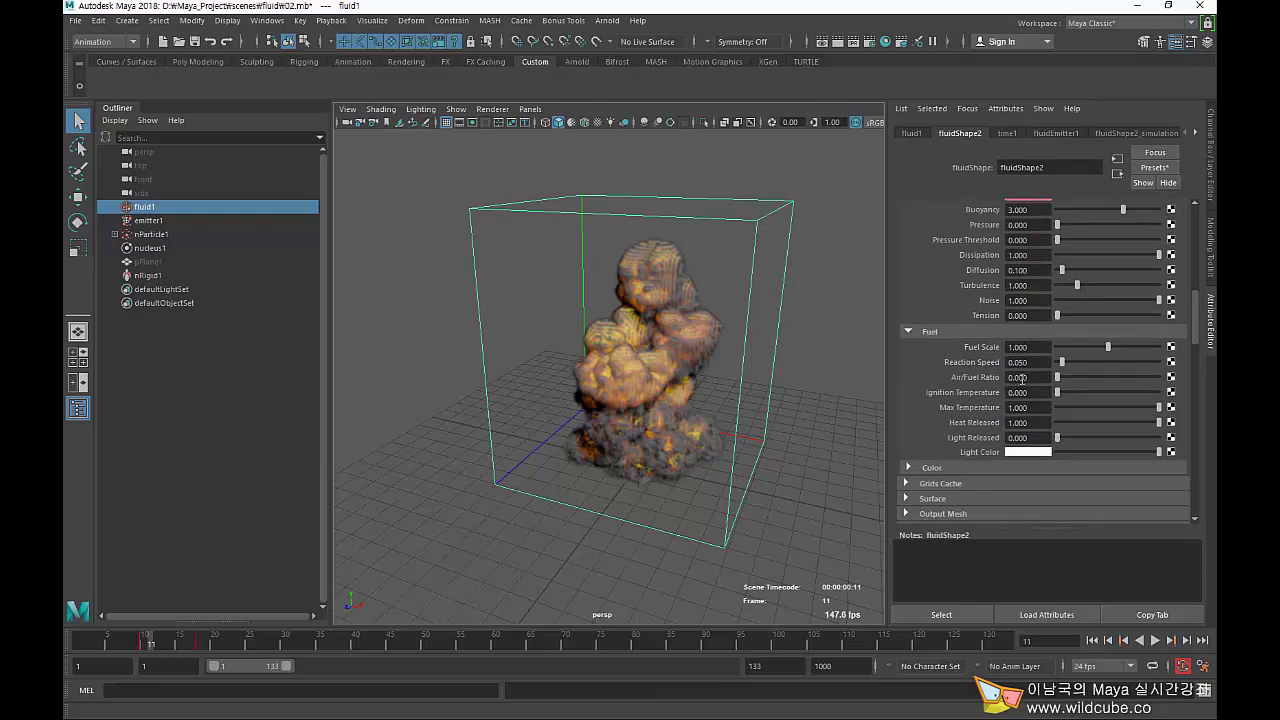
# Expand the Display section: Shaded Display As Render, Slices per Voxel 2, Voxel Quality Faster.
pyautogui.scroll(7, 1030, 365)
pyautogui.scroll(2, 1029, 363)
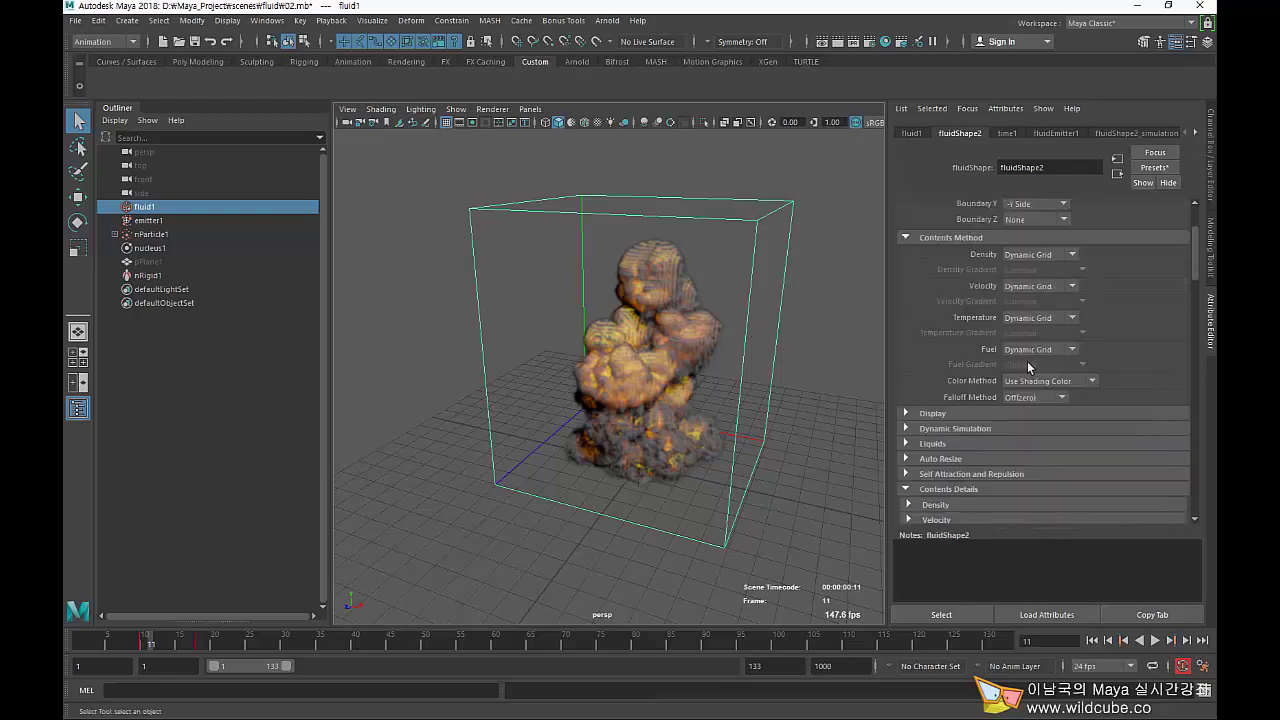
pyautogui.scroll(3, 1029, 362)
pyautogui.scroll(-3, 1000, 364)
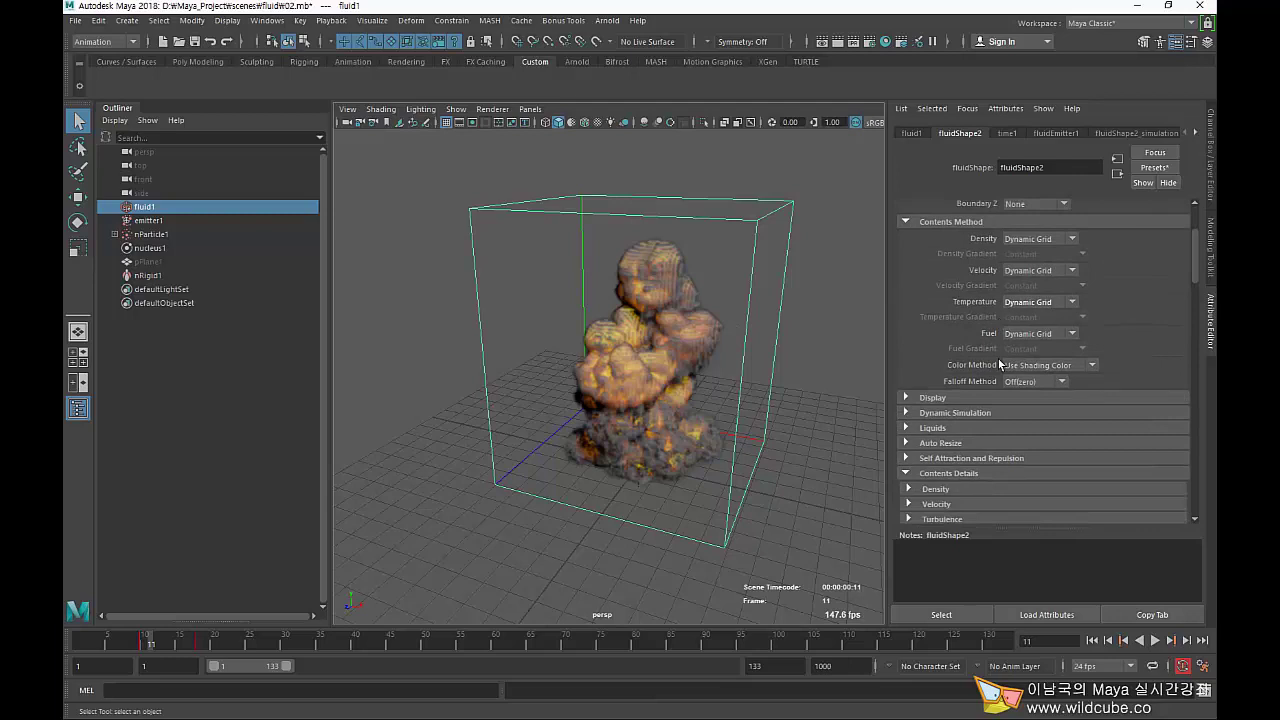
pyautogui.click(928, 400)
pyautogui.scroll(-2, 935, 402)
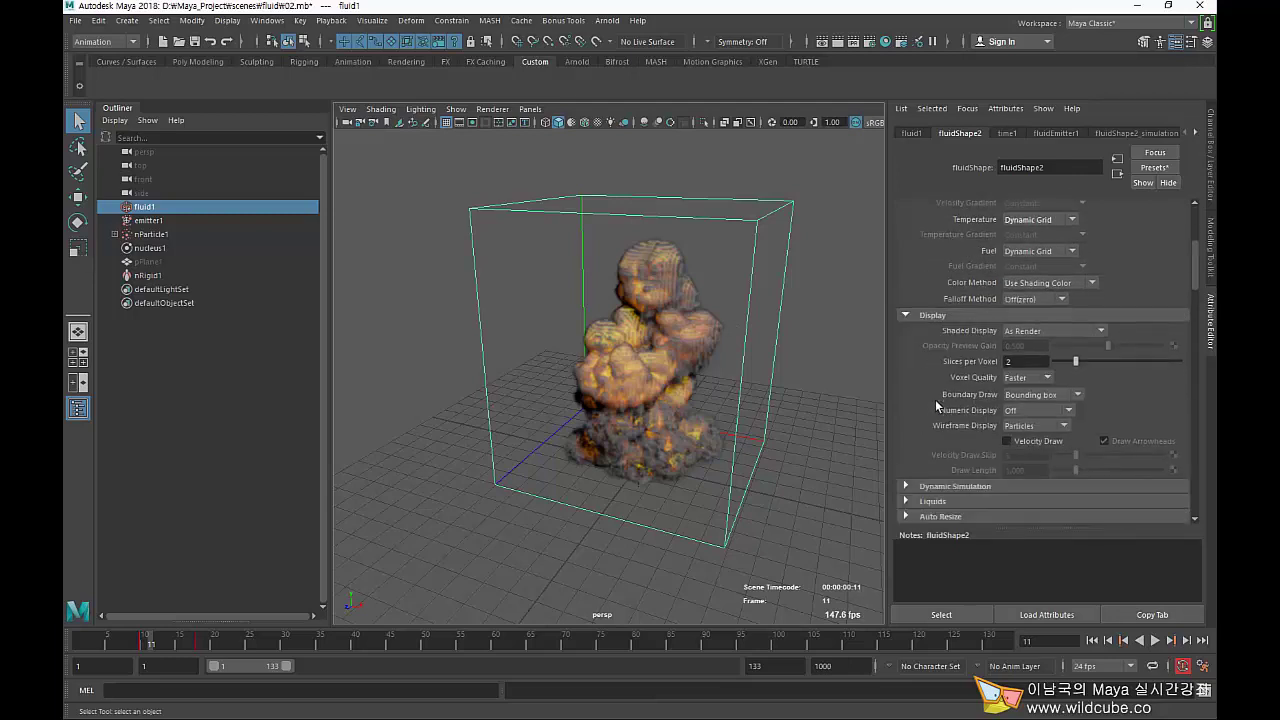
# Switch Shaded Display to Fuel and replay the simulation from frame 1 to frame 5.
pyautogui.click(1053, 331)
pyautogui.click(1026, 399)
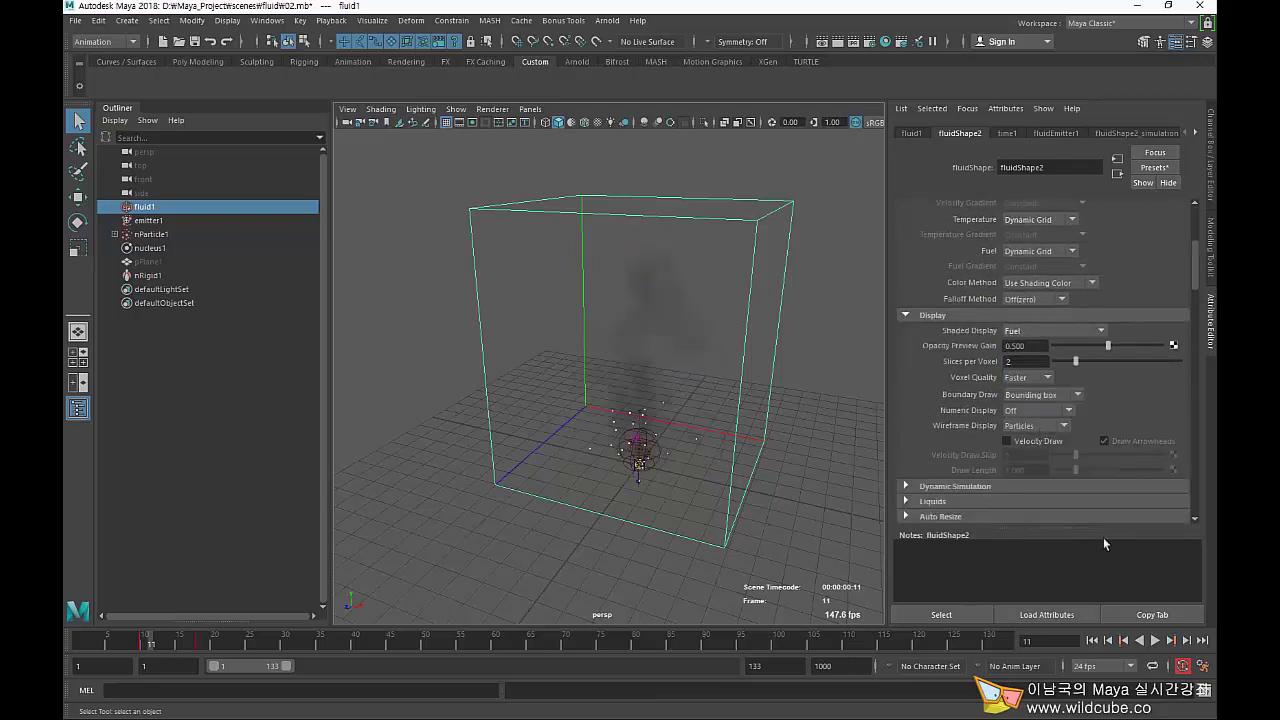
pyautogui.click(1093, 641)
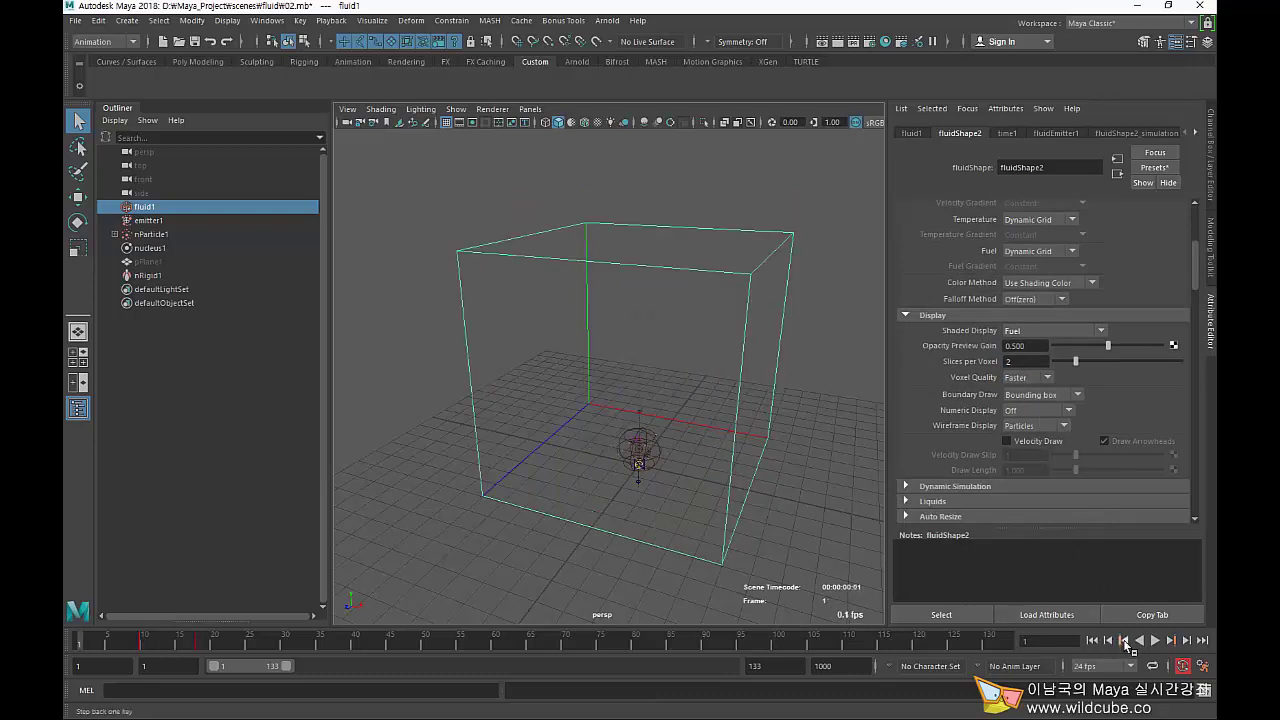
pyautogui.click(1155, 641)
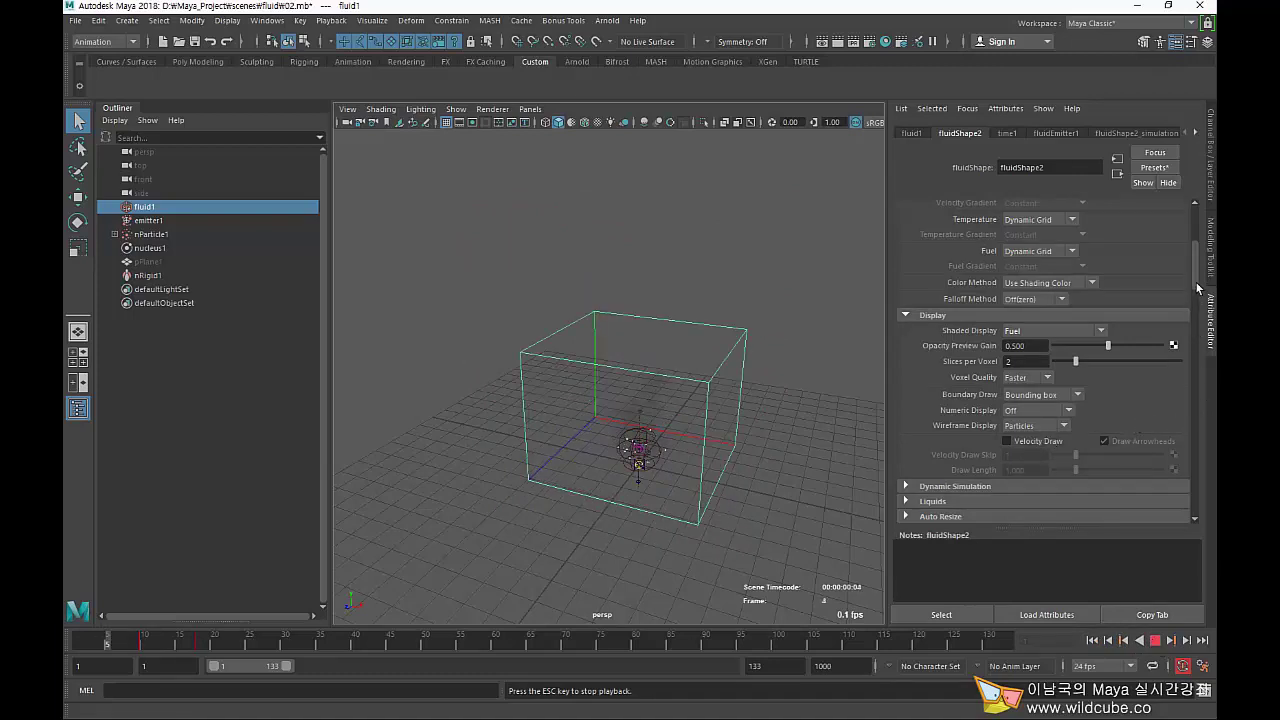
pyautogui.moveTo(1197, 287); pyautogui.dragTo(1196, 250)
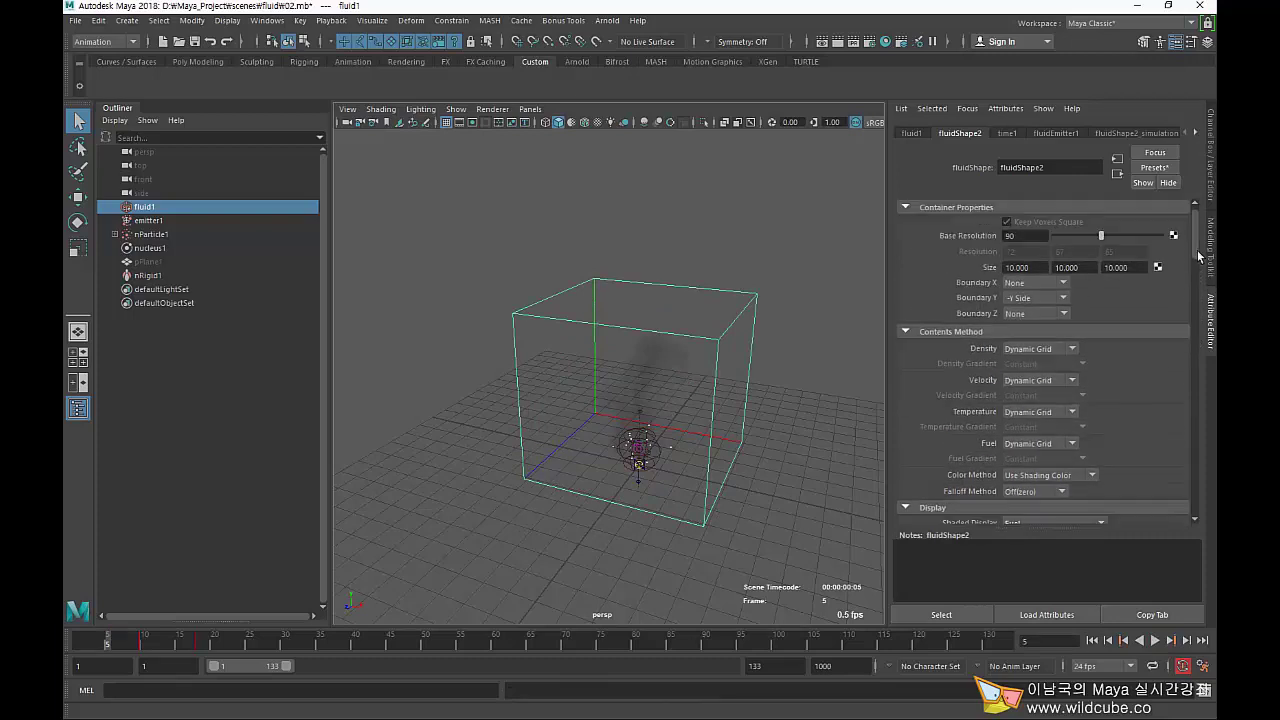
# Set Base Resolution to 60 and replay the simulation from frame 1.
pyautogui.click(1020, 249)
pyautogui.write('60')
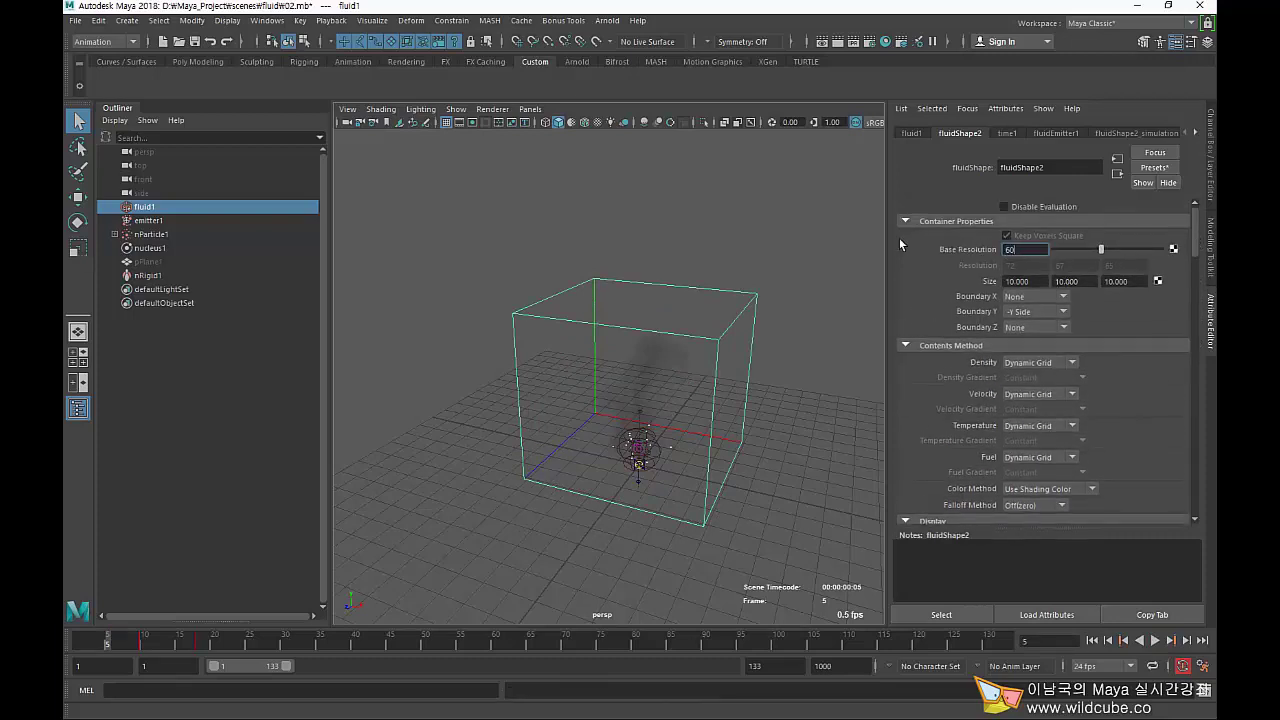
pyautogui.press('Return')
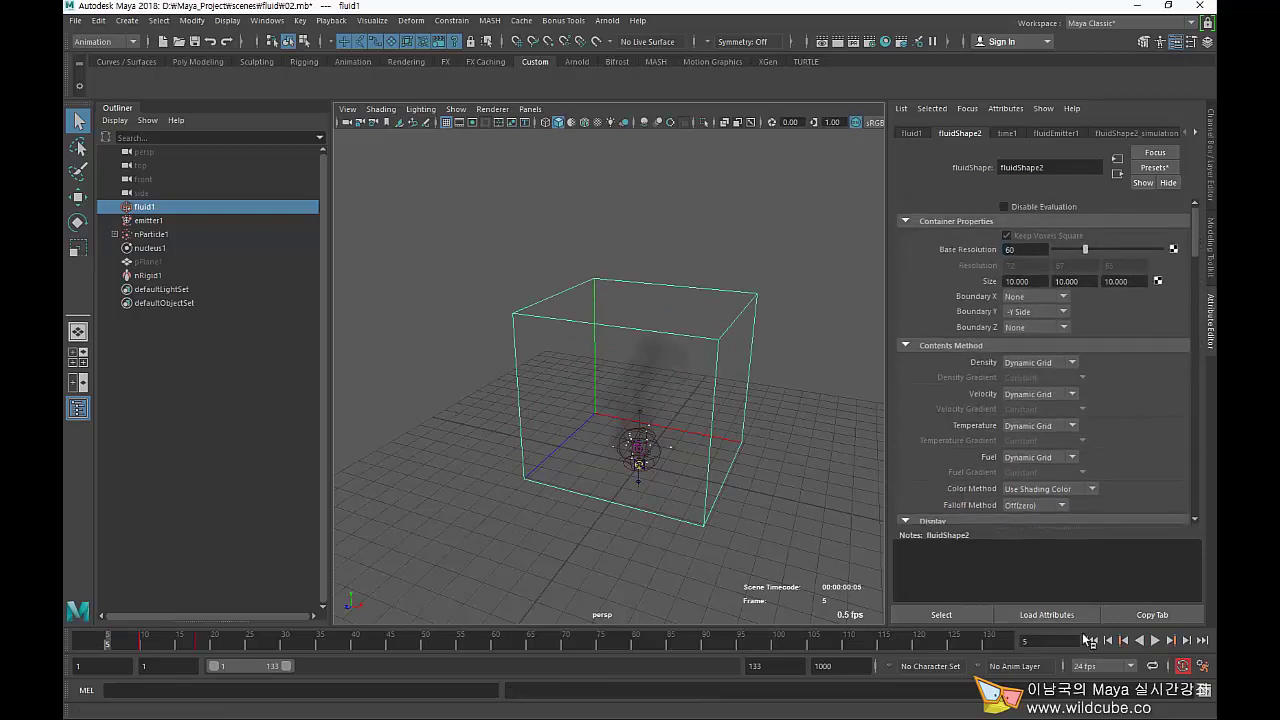
pyautogui.click(1092, 640)
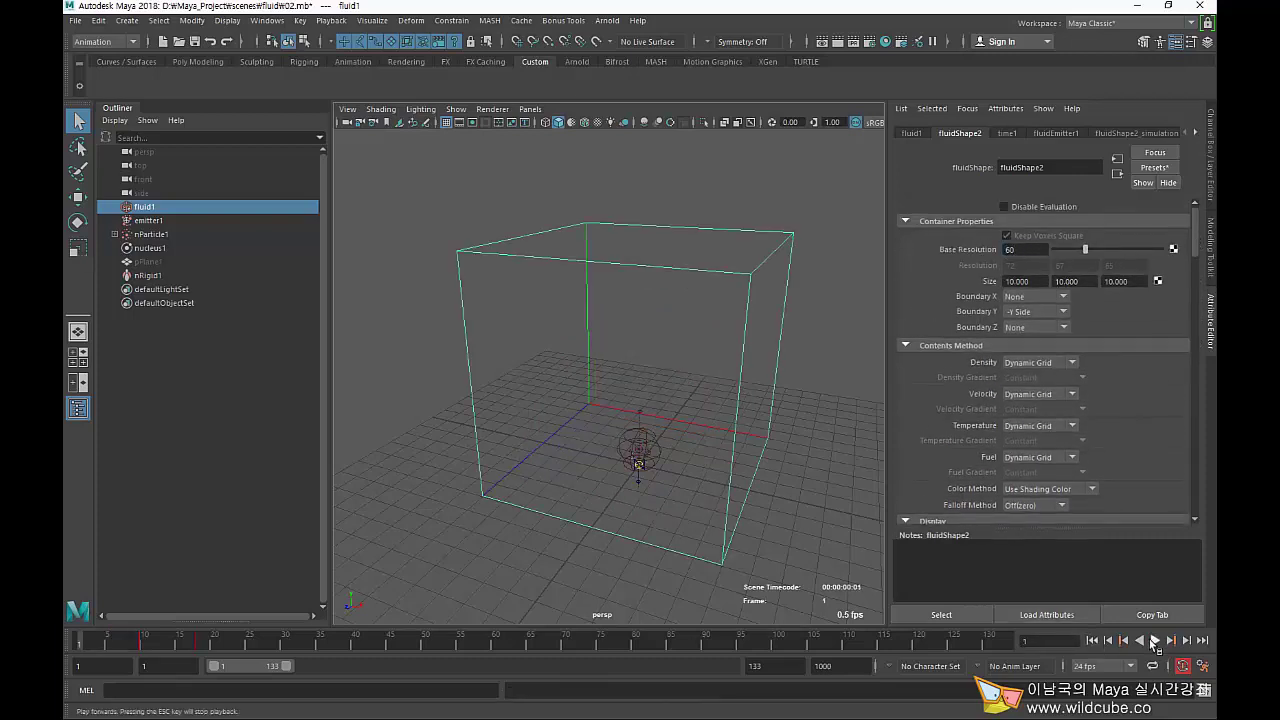
pyautogui.click(1156, 640)
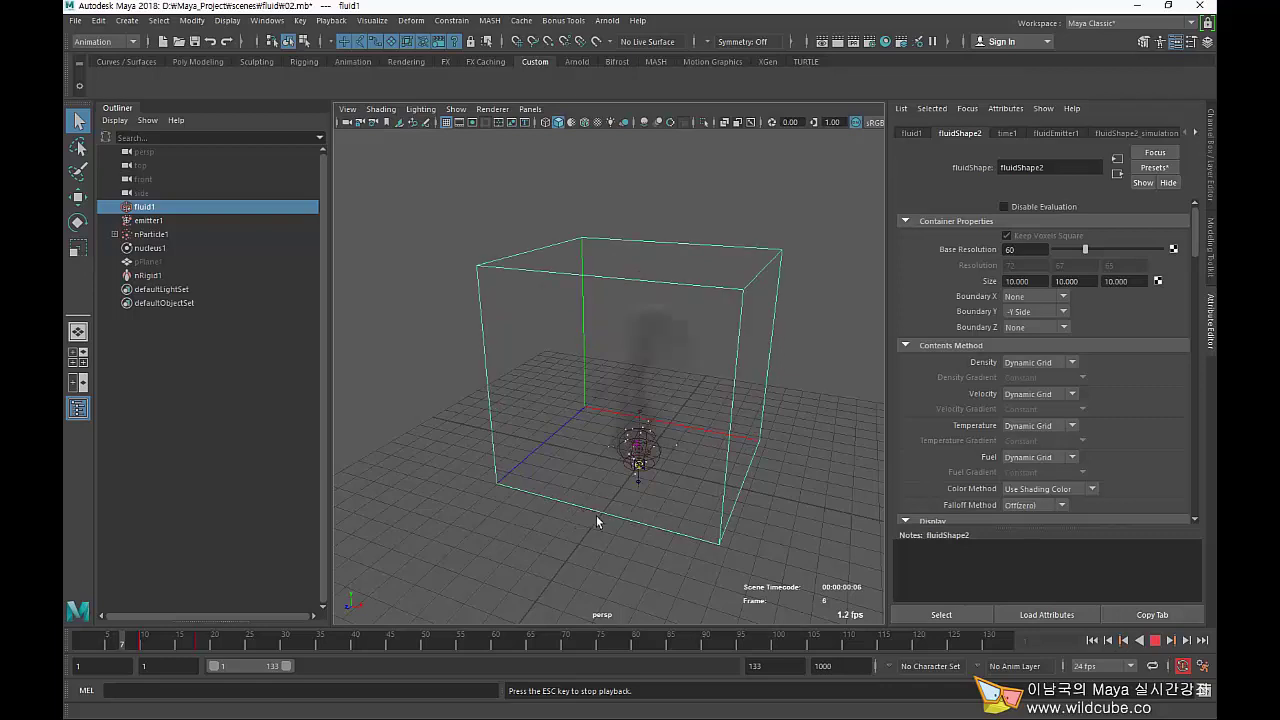
pyautogui.scroll(5, 703, 547)
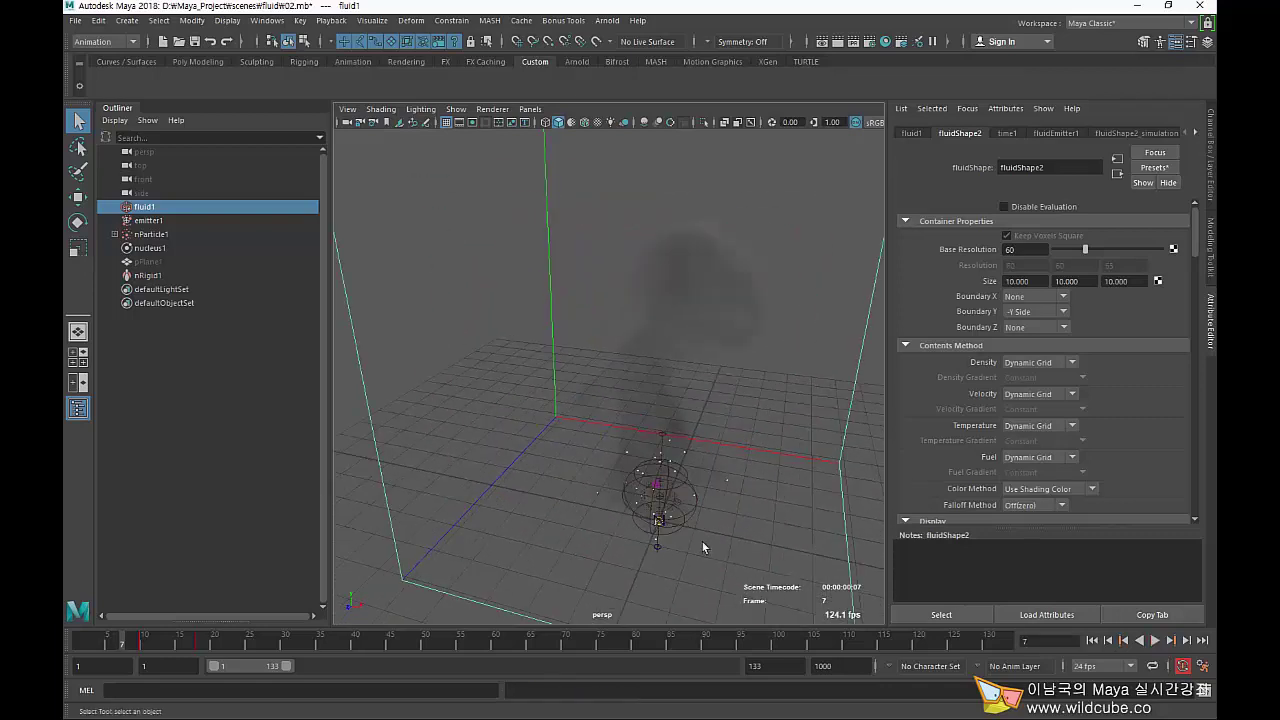
pyautogui.keyDown('alt'); pyautogui.moveTo(703, 547); pyautogui.dragTo(620, 436); pyautogui.keyUp('alt')
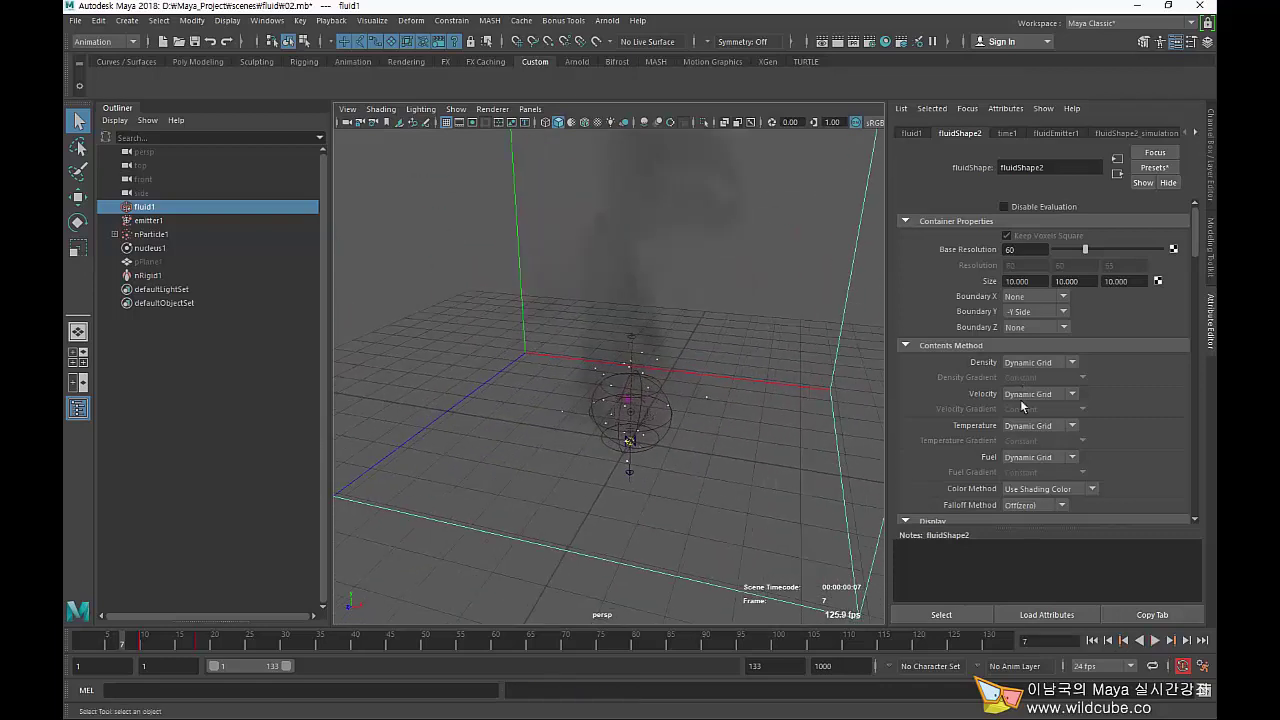
pyautogui.scroll(-5, 1002, 459)
pyautogui.scroll(-5, 1002, 461)
# Set fuel Reaction Speed to 1 and replay the simulation from the start.
pyautogui.scroll(2, 1002, 457)
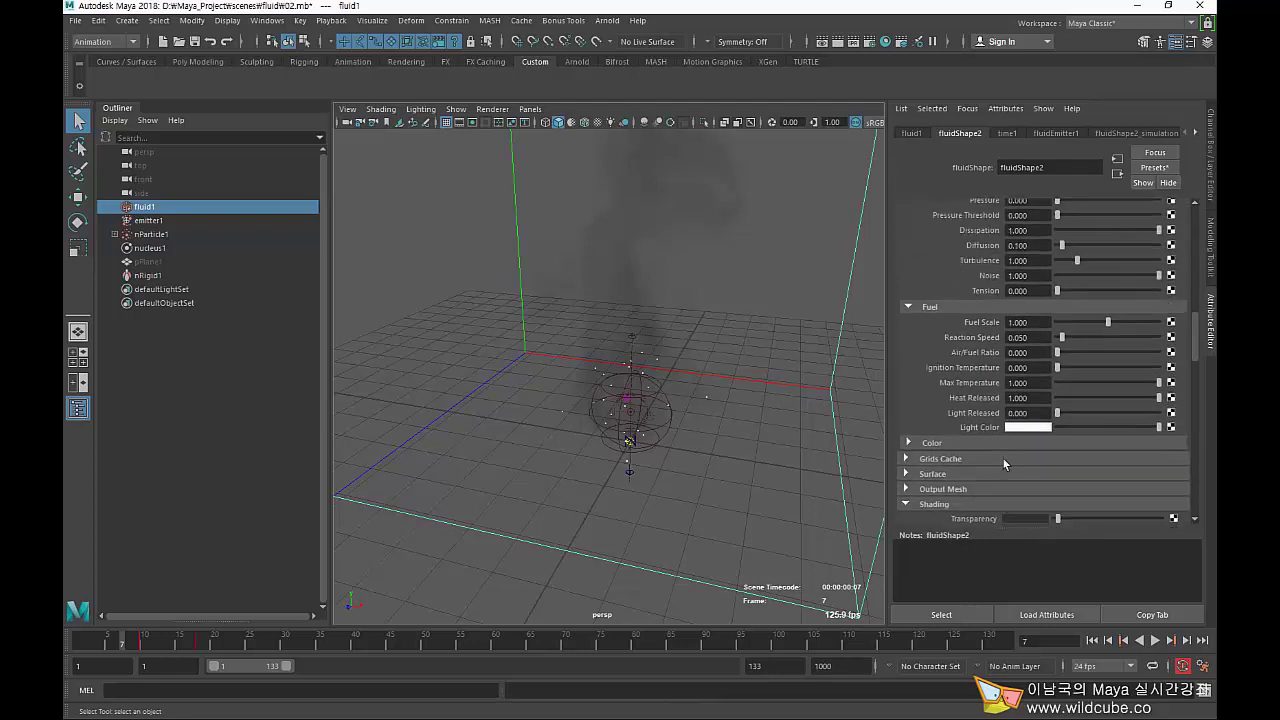
pyautogui.click(1030, 337)
pyautogui.moveTo(1017, 338); pyautogui.dragTo(1049, 340)
pyautogui.press('BackSpace')
pyautogui.press('BackSpace')
pyautogui.press('BackSpace')
pyautogui.write('1')
pyautogui.press('Return')
pyautogui.click(1092, 641)
pyautogui.click(1154, 641)
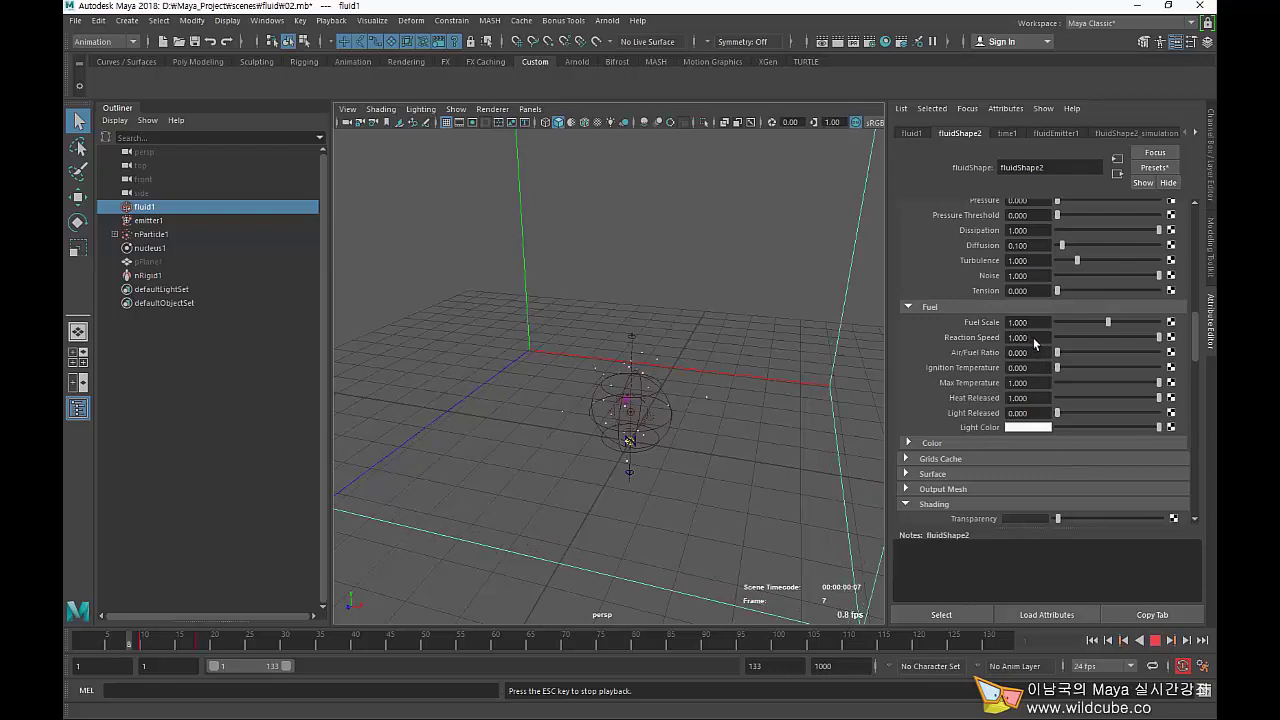
# Change Reaction Speed to 0.01, then 0.100, and replay the simulation.
pyautogui.click(1022, 338)
pyautogui.write('0.')
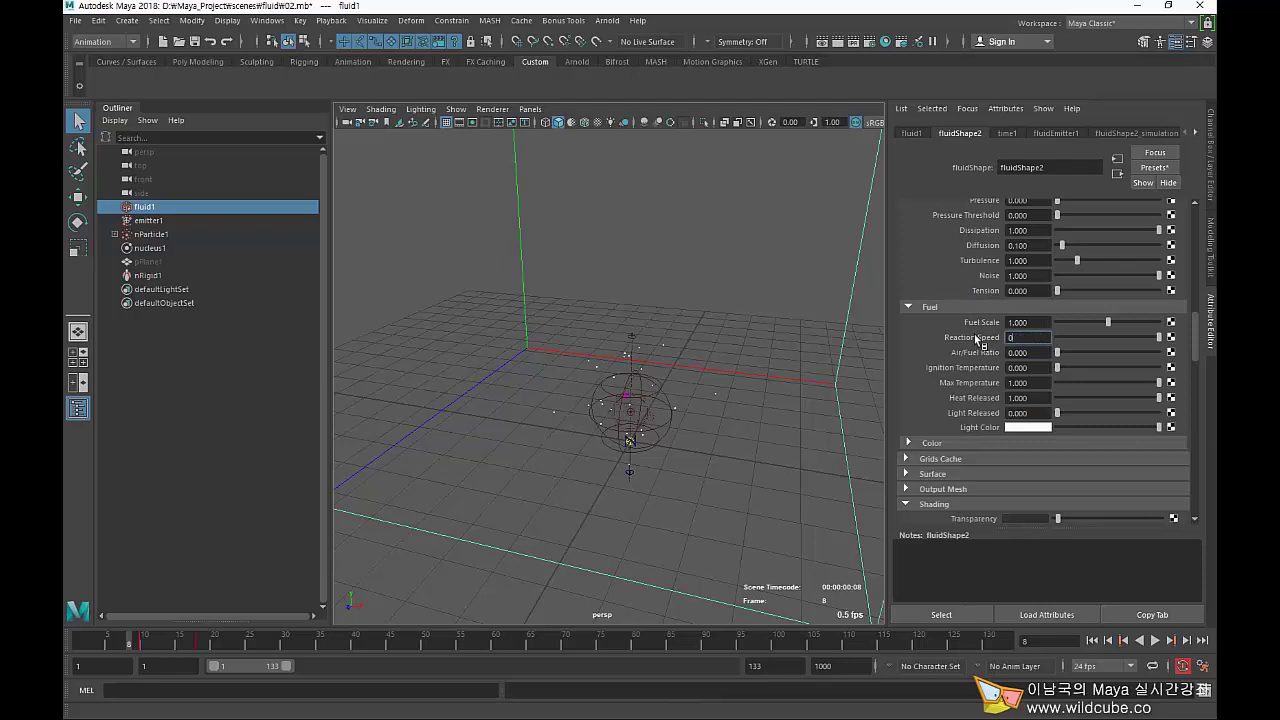
pyautogui.write('01')
pyautogui.press('Return')
pyautogui.moveTo(1057, 338); pyautogui.dragTo(1064, 340)
pyautogui.click(1091, 640)
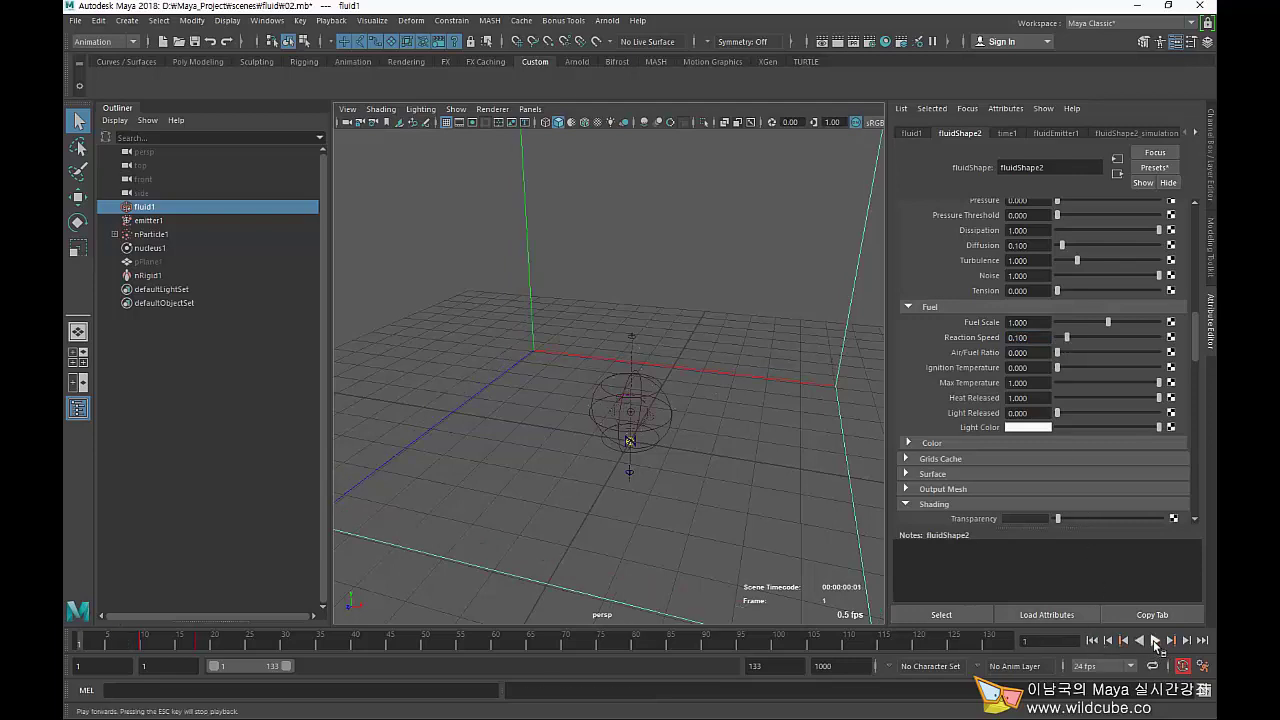
pyautogui.click(1155, 640)
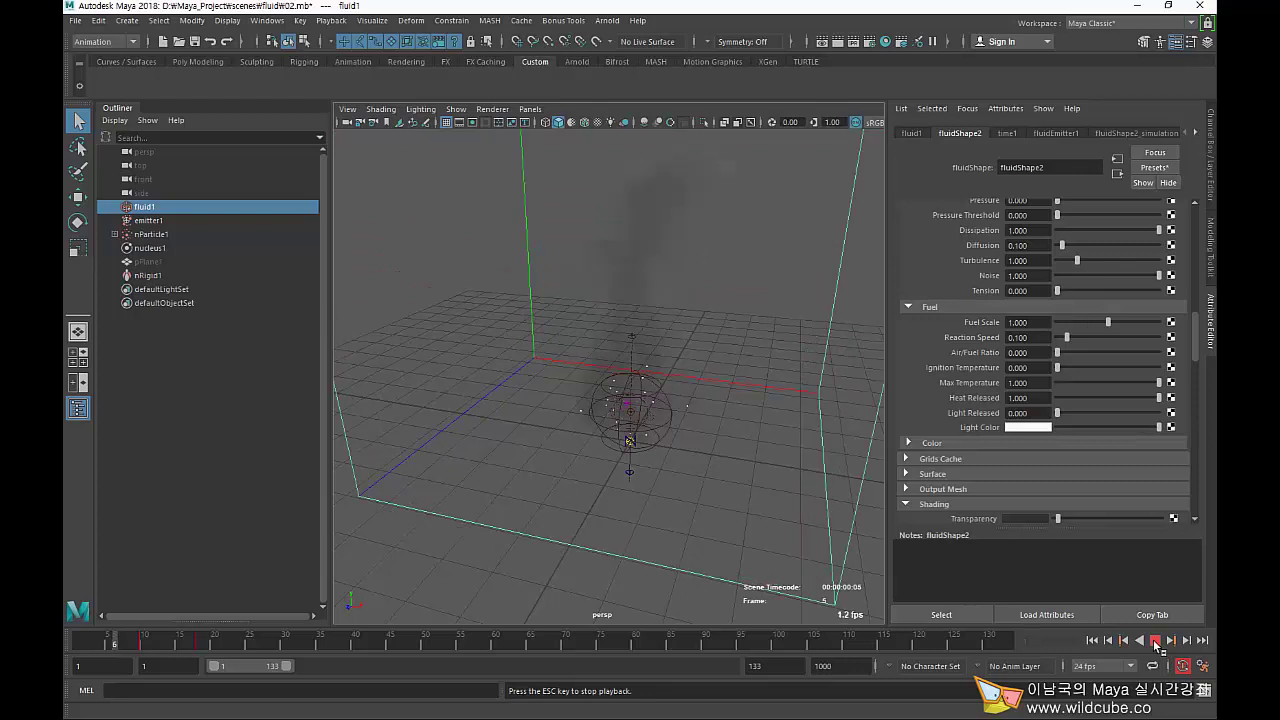
# Set Reaction Speed to 0.001, replay the simulation, and stop it.
pyautogui.click(1018, 338)
pyautogui.doubleClick(1033, 338)
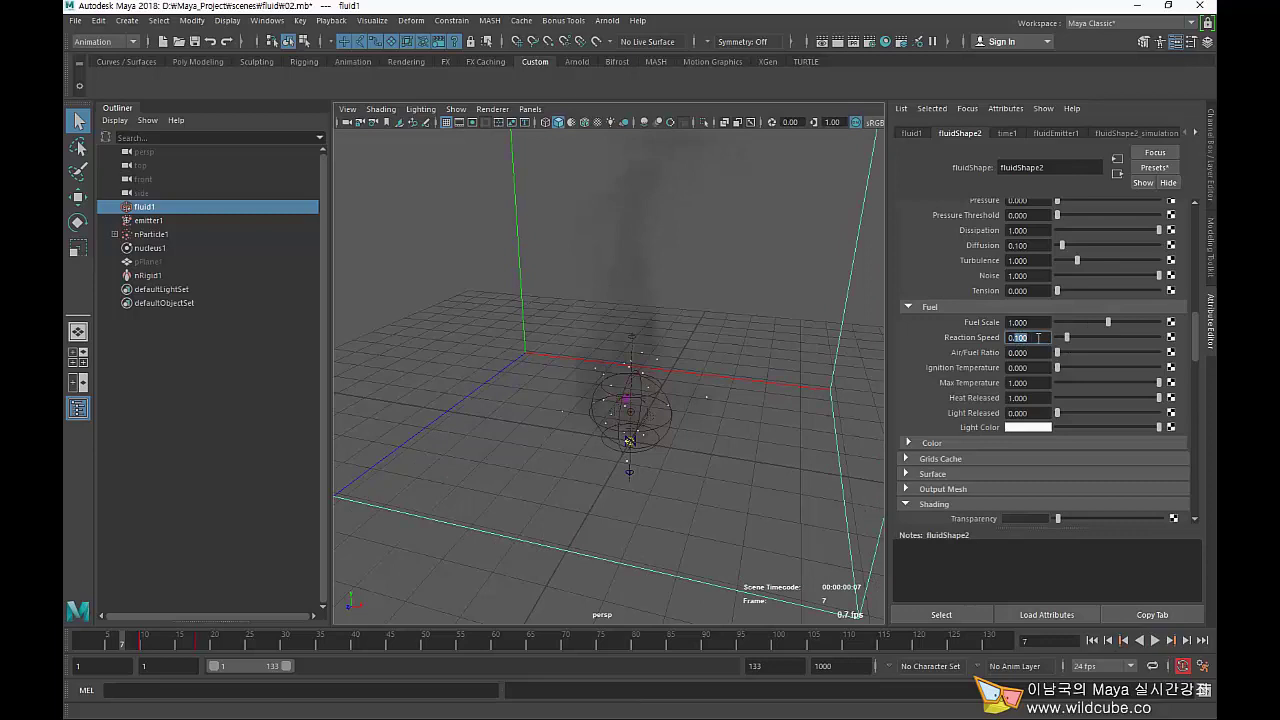
pyautogui.write('001')
pyautogui.press('Return')
pyautogui.click(1155, 640)
pyautogui.click(1155, 640)
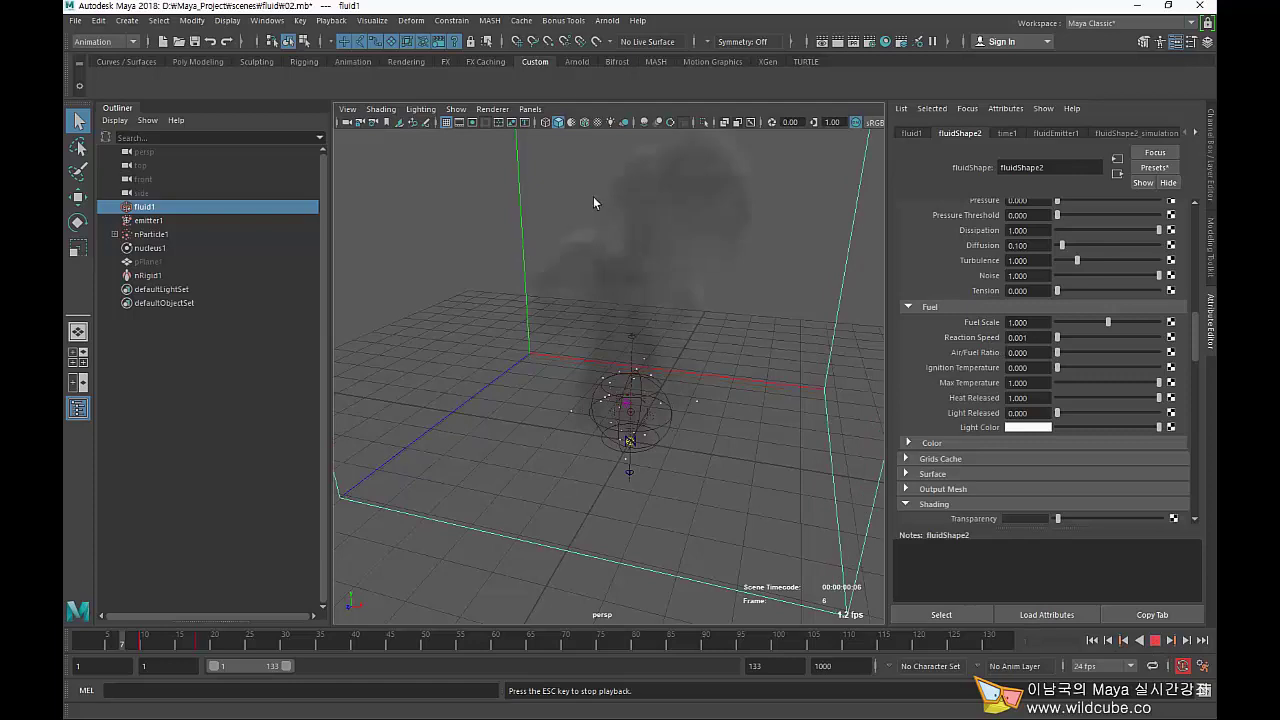
pyautogui.press('Escape')
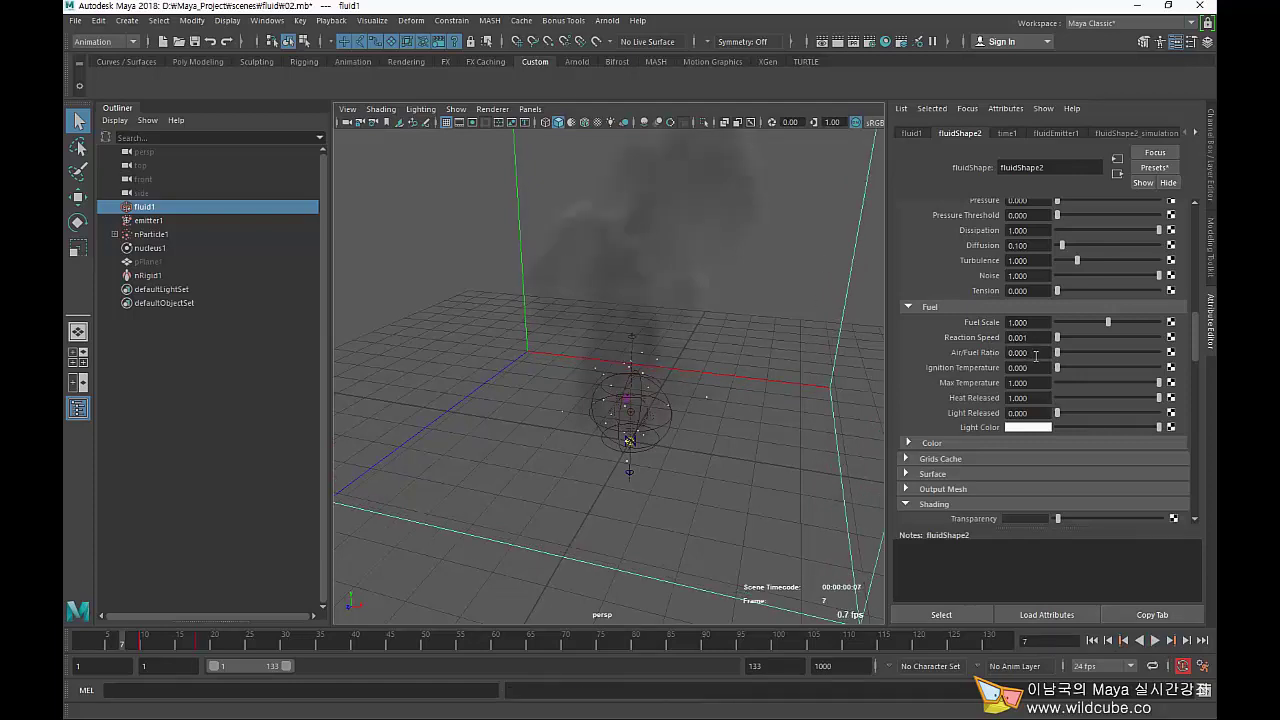
# Set Air/Fuel Ratio to 1.500, replay and stop, then select the Ignition Temperature field.
pyautogui.doubleClick(1034, 354)
pyautogui.write('1.5')
pyautogui.press('Return')
pyautogui.click(1092, 640)
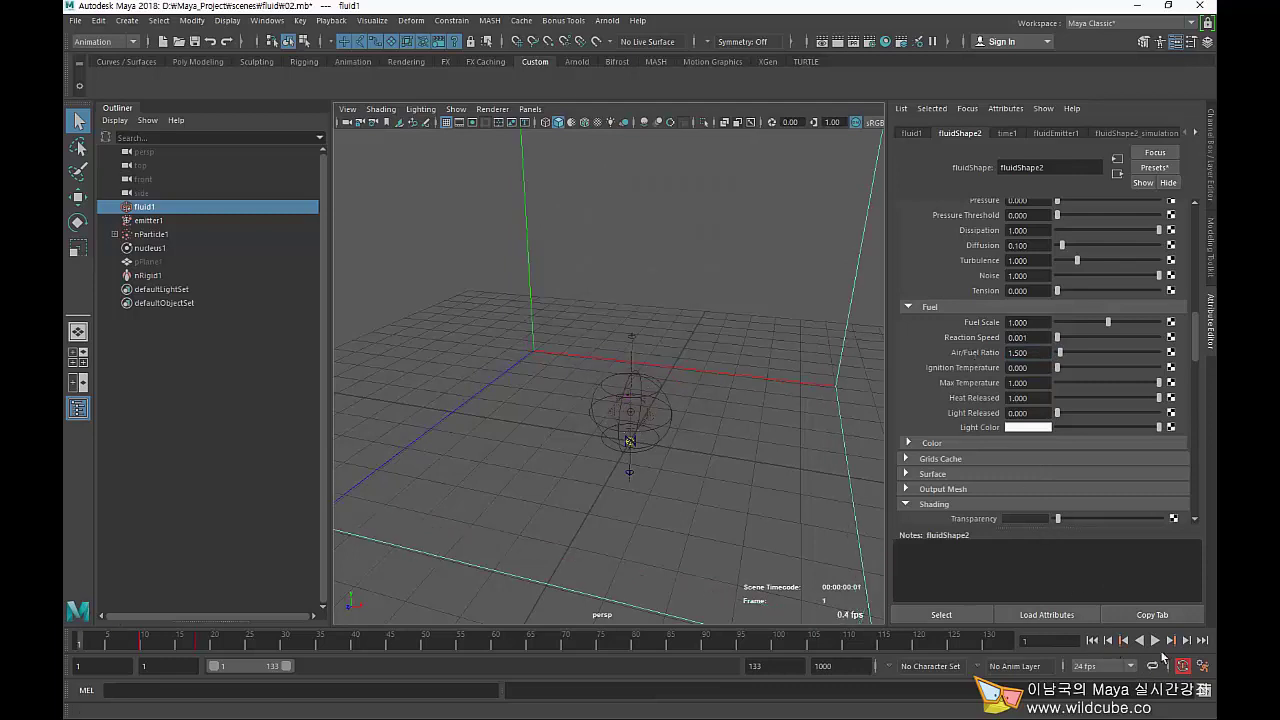
pyautogui.click(1157, 642)
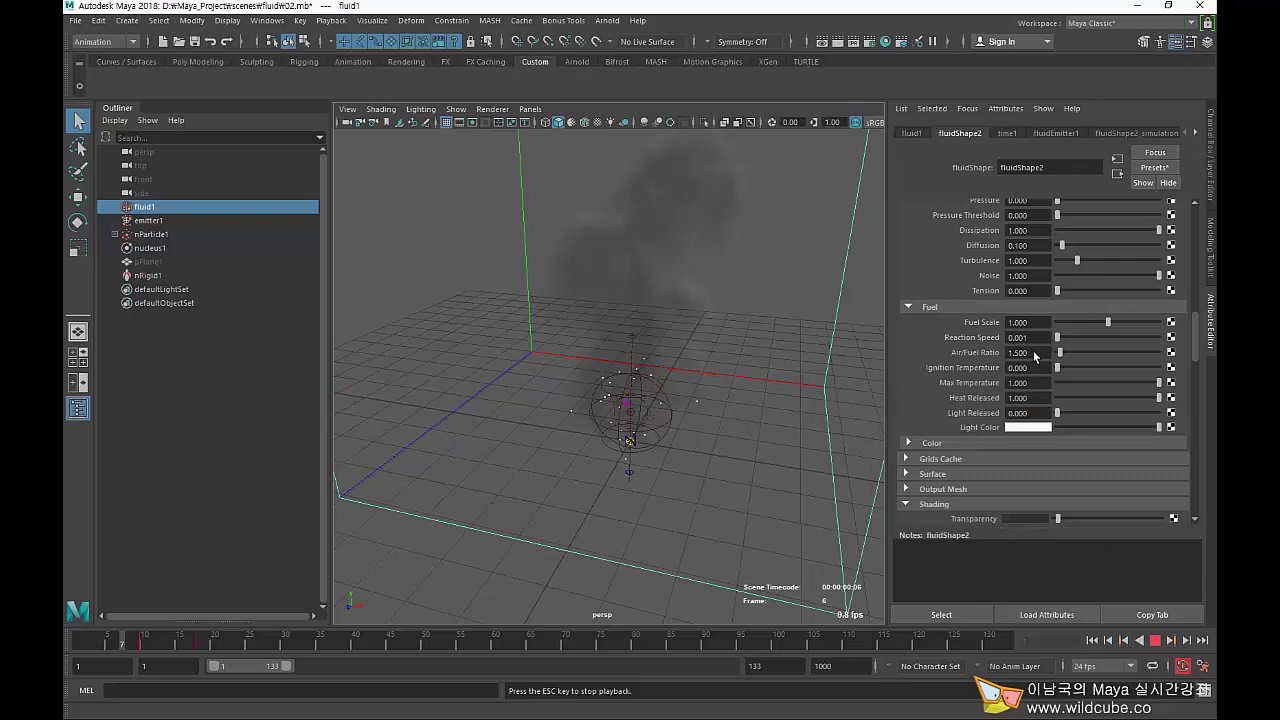
pyautogui.press('Escape')
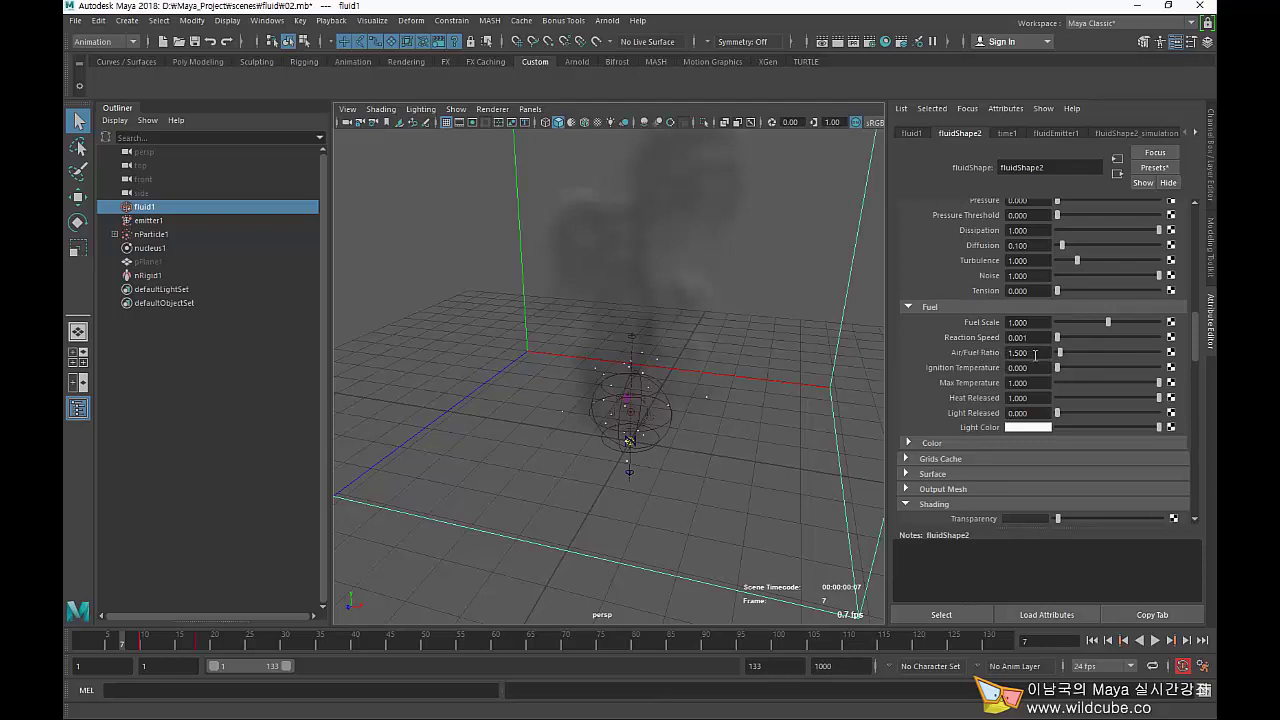
pyautogui.click(1035, 353)
pyautogui.click(1036, 352)
pyautogui.click(1030, 368)
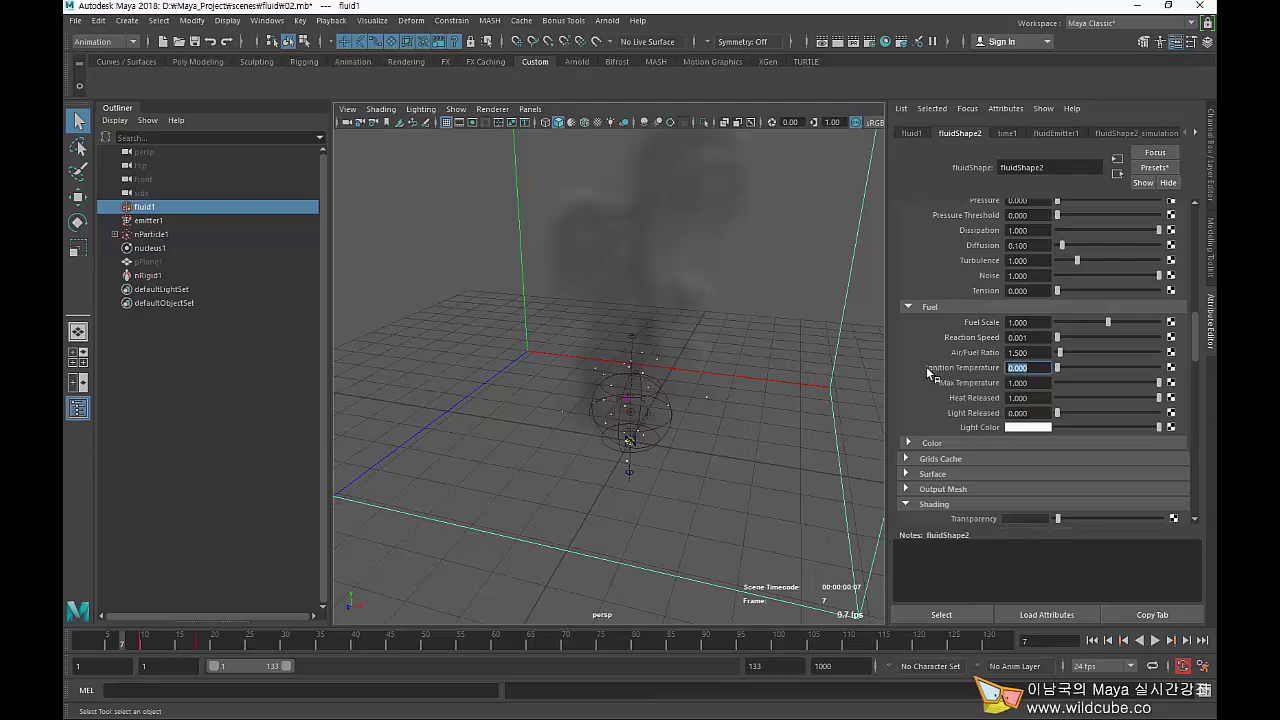
# Set Ignition Temperature to 1.000, replay the simulation, and stop it.
pyautogui.click(1030, 368)
pyautogui.press('BackSpace')
pyautogui.press('BackSpace')
pyautogui.press('BackSpace')
pyautogui.press('BackSpace')
pyautogui.press('BackSpace')
pyautogui.write('1')
pyautogui.press('Return')
pyautogui.click(1092, 640)
pyautogui.click(1155, 640)
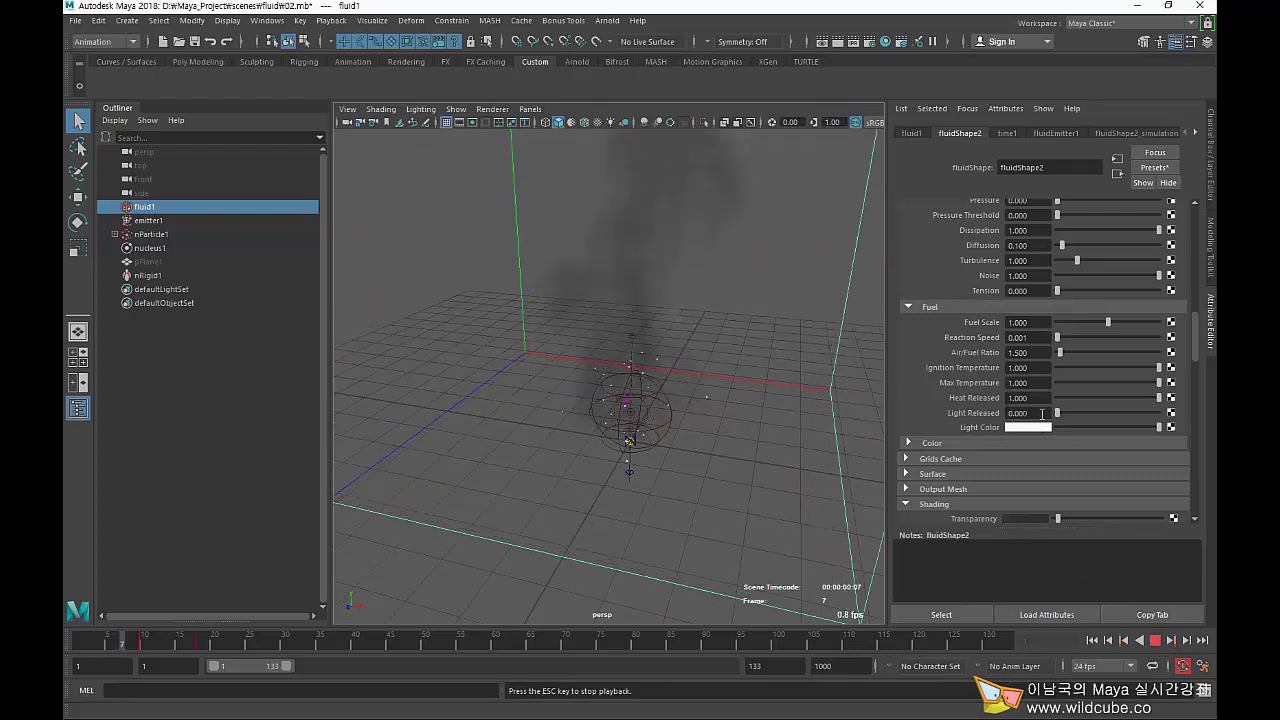
pyautogui.press('Escape')
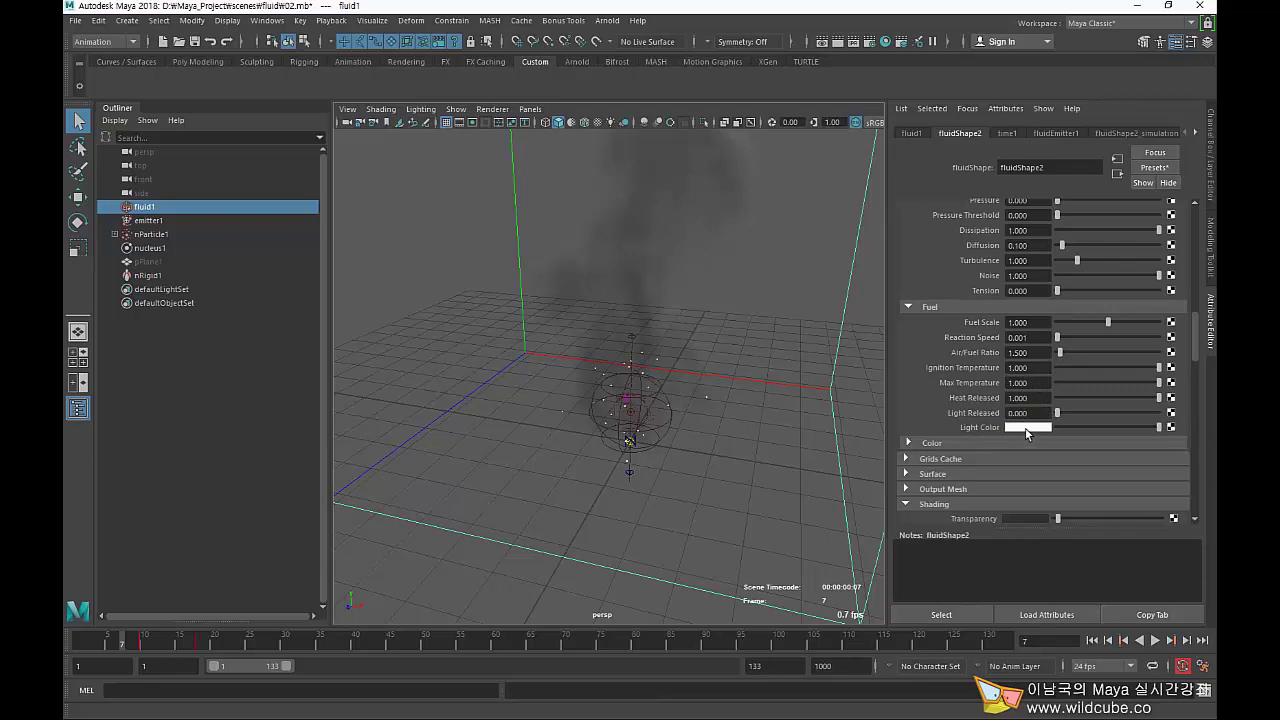
# Set Light Released to 1.000 and replay the simulation from frame 1.
pyautogui.click(1018, 398)
pyautogui.click(1030, 413)
pyautogui.write('1')
pyautogui.press('Return')
pyautogui.click(1091, 640)
pyautogui.click(1155, 640)
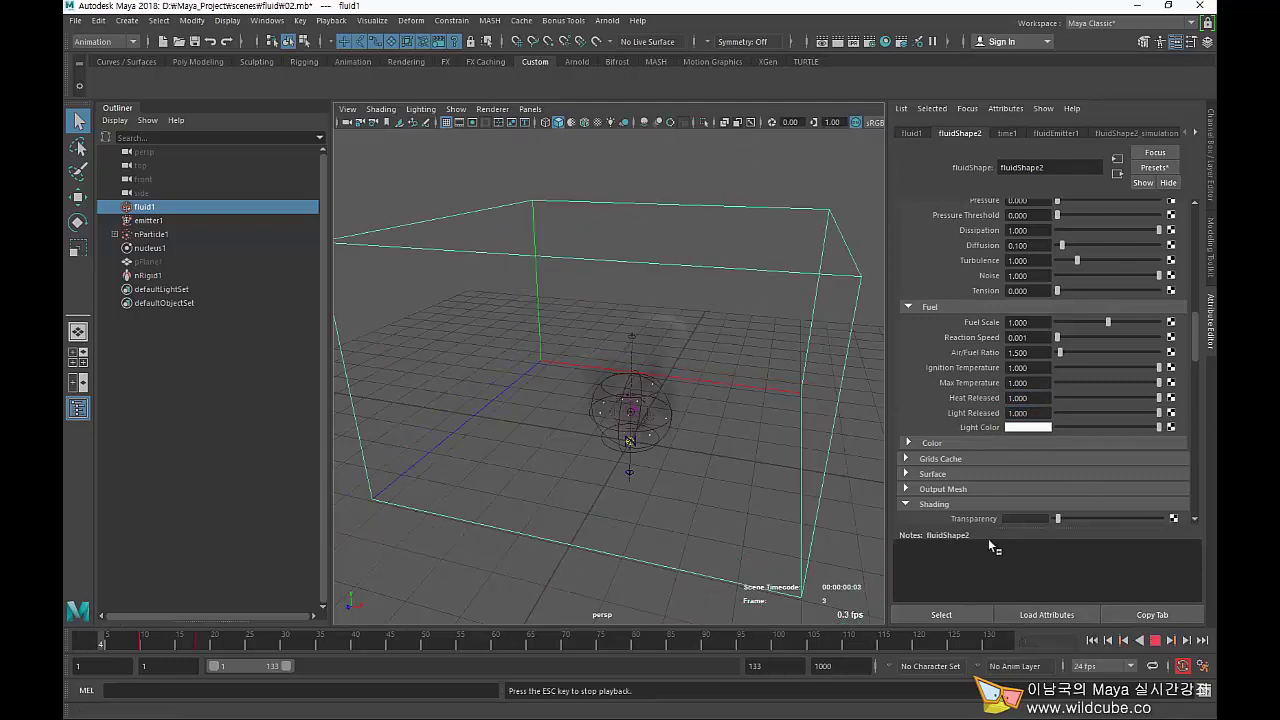
# Set Shaded Display back to As Render, dolly out, and replay from frame 1.
pyautogui.press('Escape')
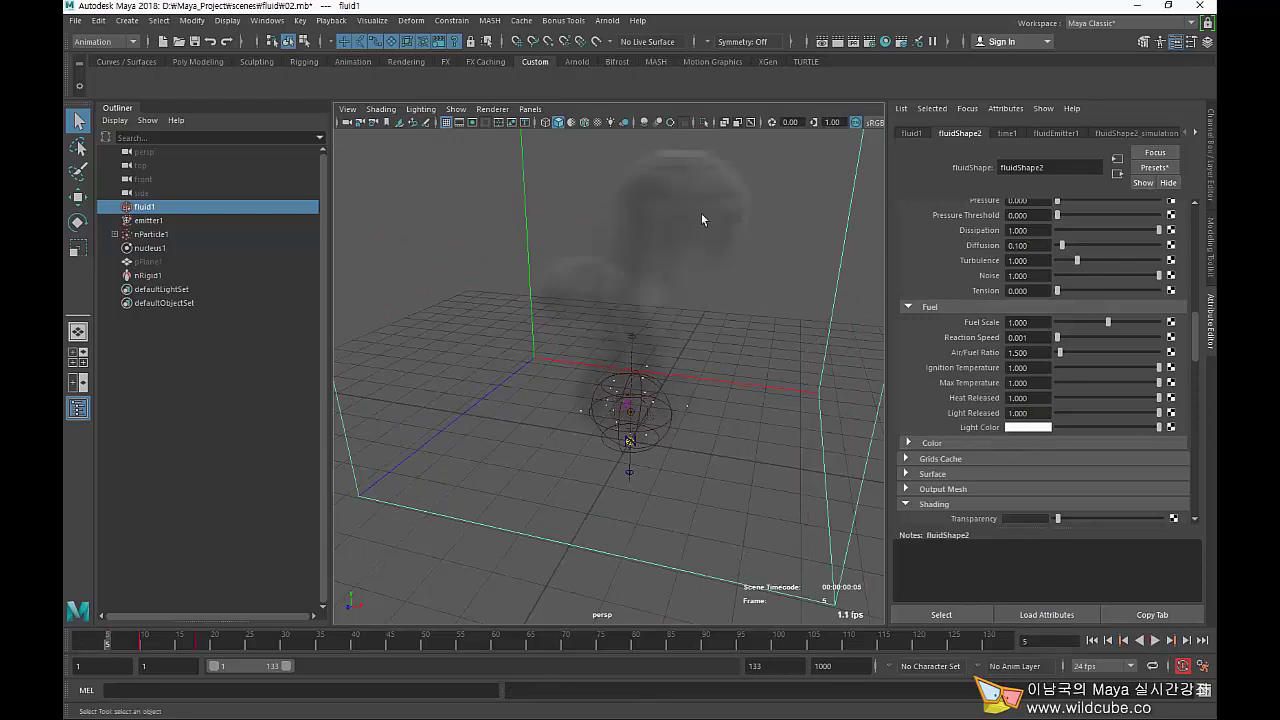
pyautogui.scroll(5, 960, 388)
pyautogui.scroll(5, 975, 392)
pyautogui.scroll(5, 990, 395)
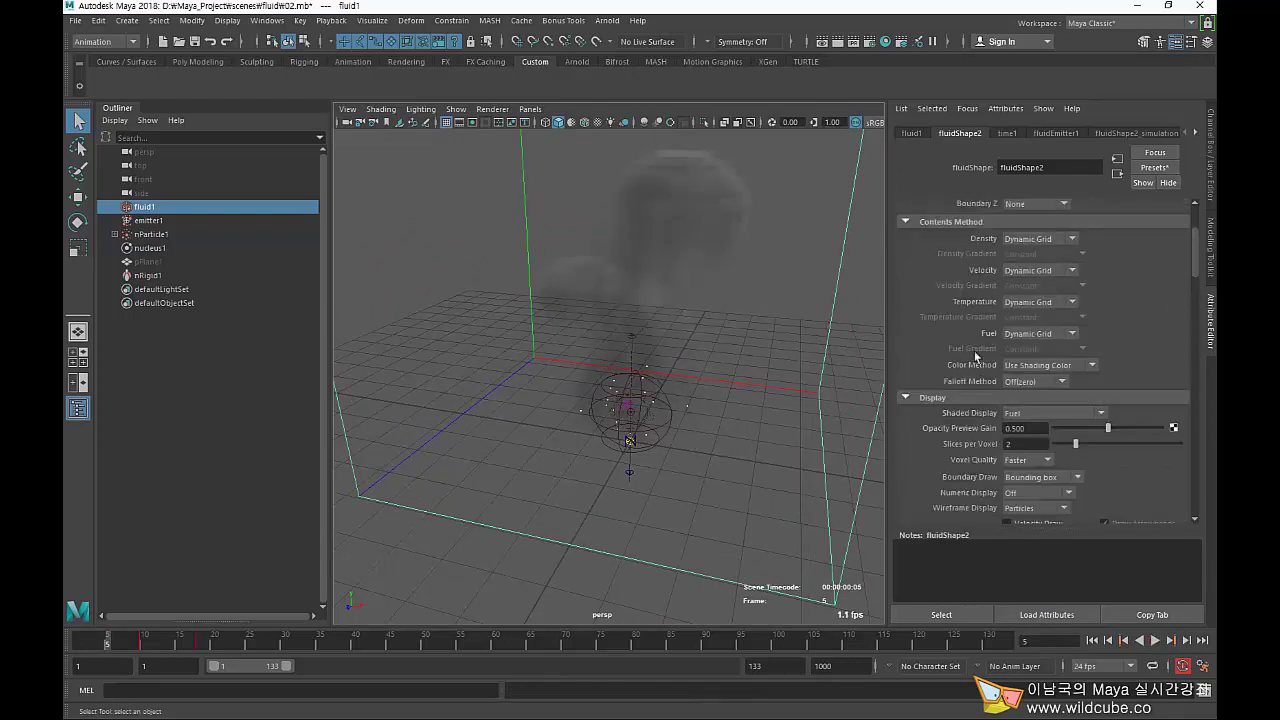
pyautogui.click(1012, 413)
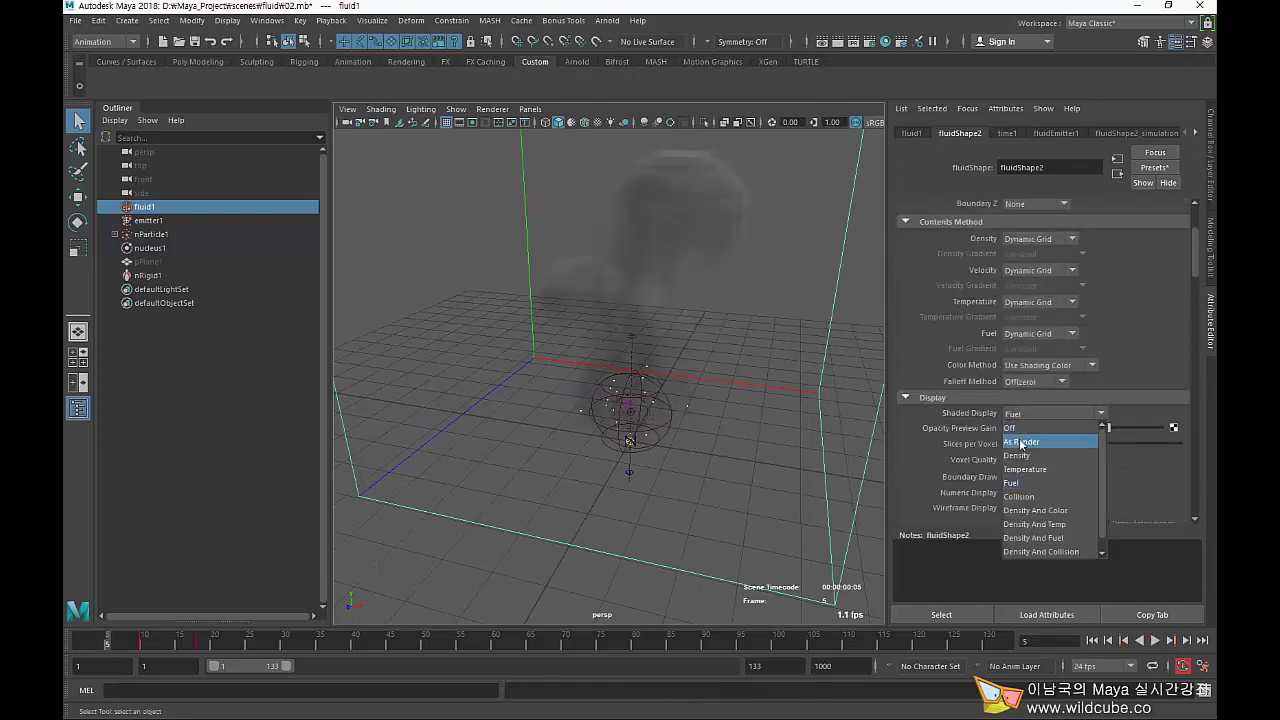
pyautogui.click(1010, 428)
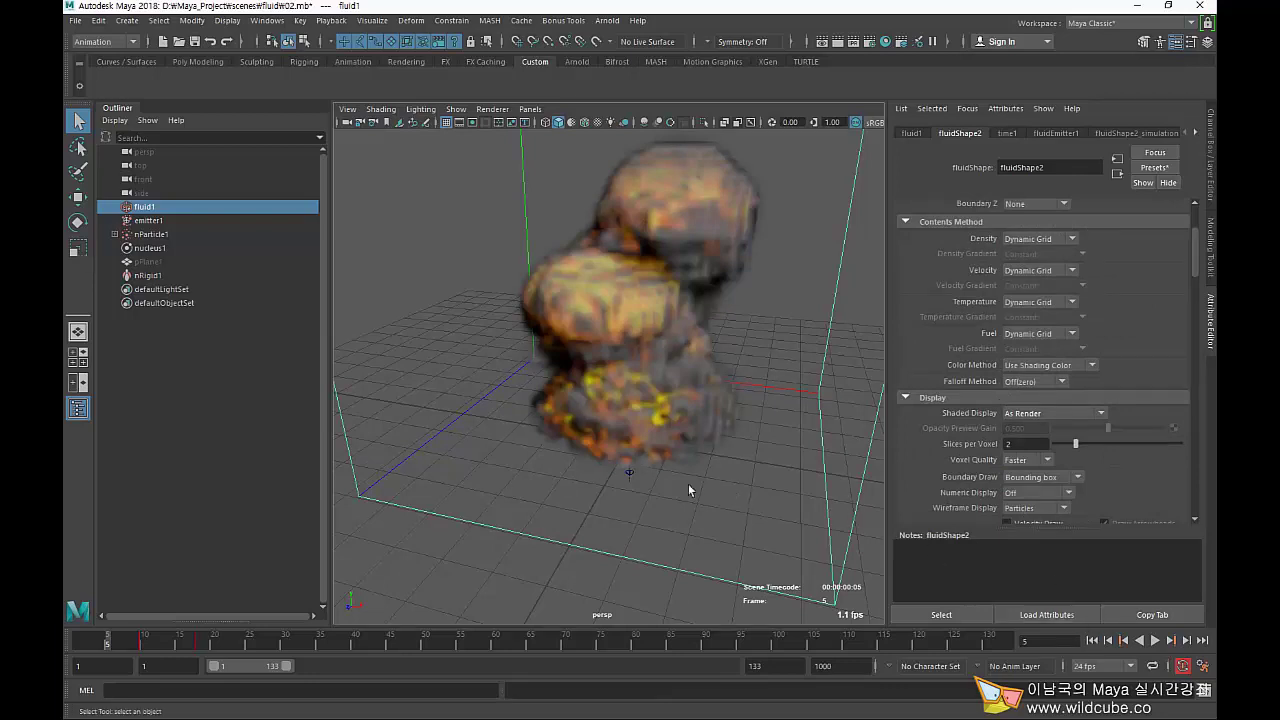
pyautogui.moveTo(688, 483)
pyautogui.keyDown('alt'); pyautogui.mouseDown(button='right')
pyautogui.moveTo(628, 476)
pyautogui.moveTo(758, 532)
pyautogui.mouseUp(button='right'); pyautogui.keyUp('alt')
pyautogui.click(1092, 640)
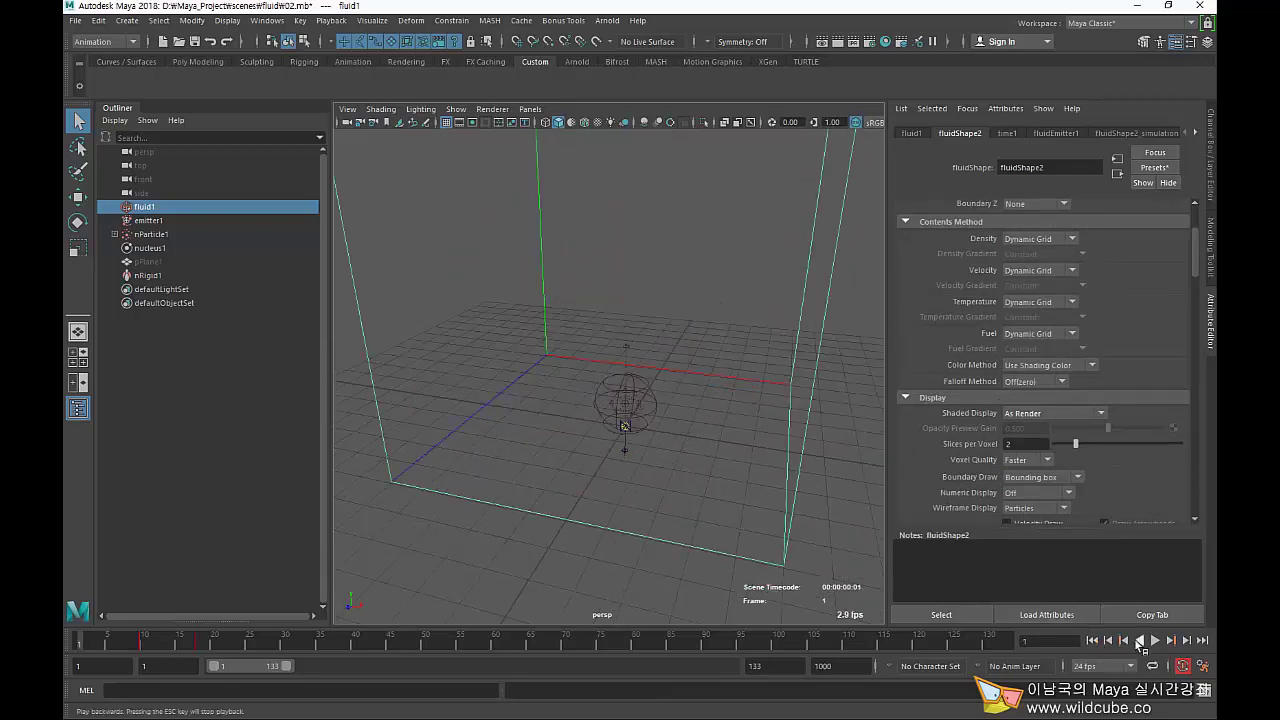
pyautogui.click(1155, 640)
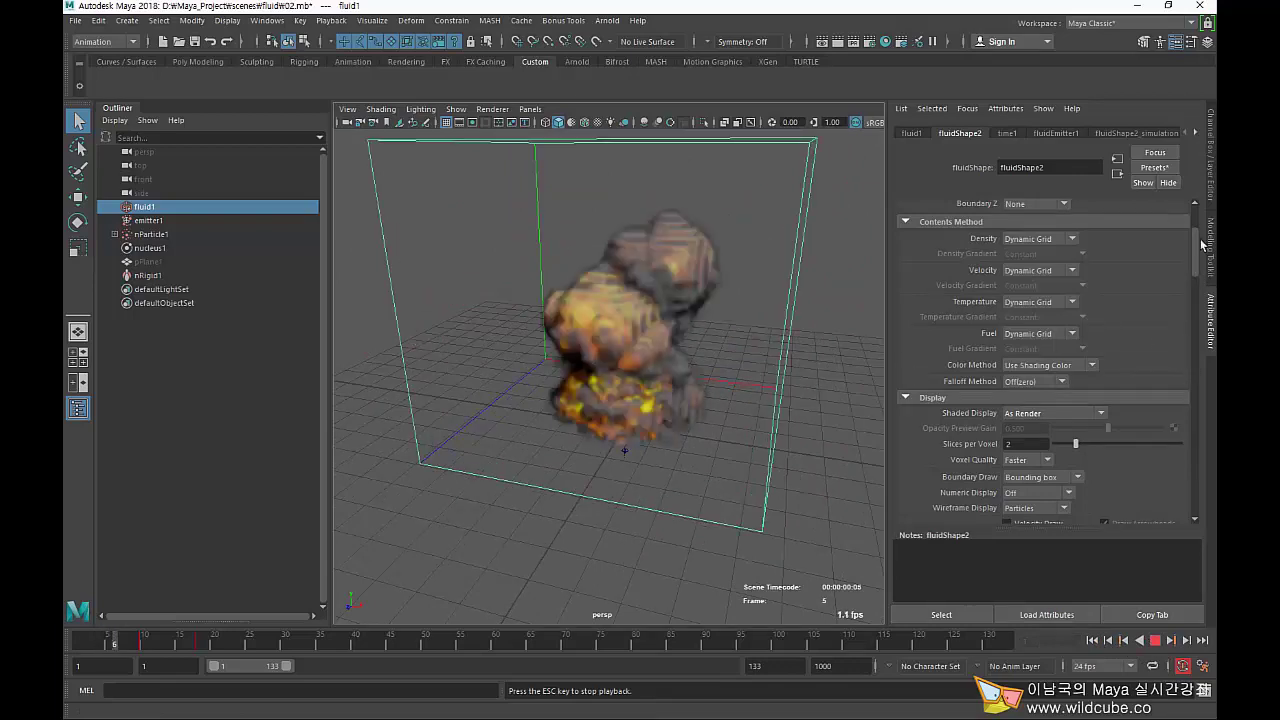
# Change the container's Base Resolution from 60 to 120 and replay the explosion from frame 1.
pyautogui.scroll(2, 1203, 210)
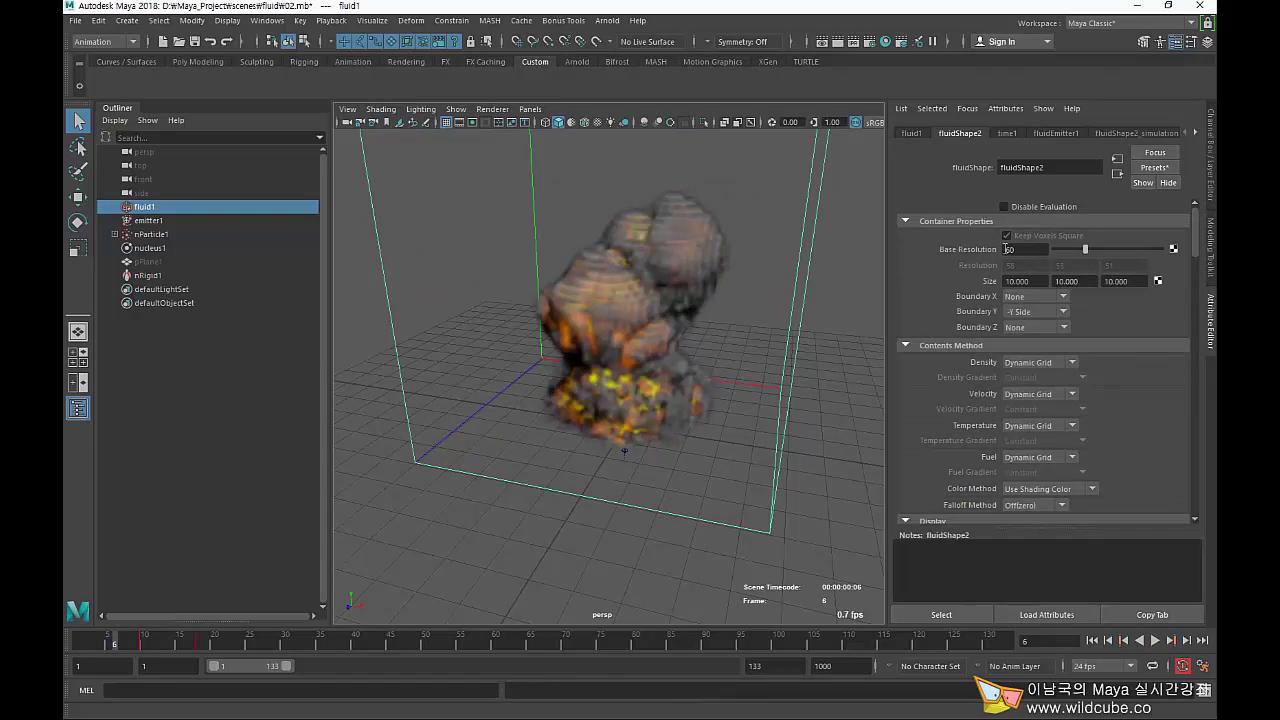
pyautogui.doubleClick(1006, 249)
pyautogui.write('120')
pyautogui.press('Return')
pyautogui.click(1093, 641)
pyautogui.click(1155, 640)
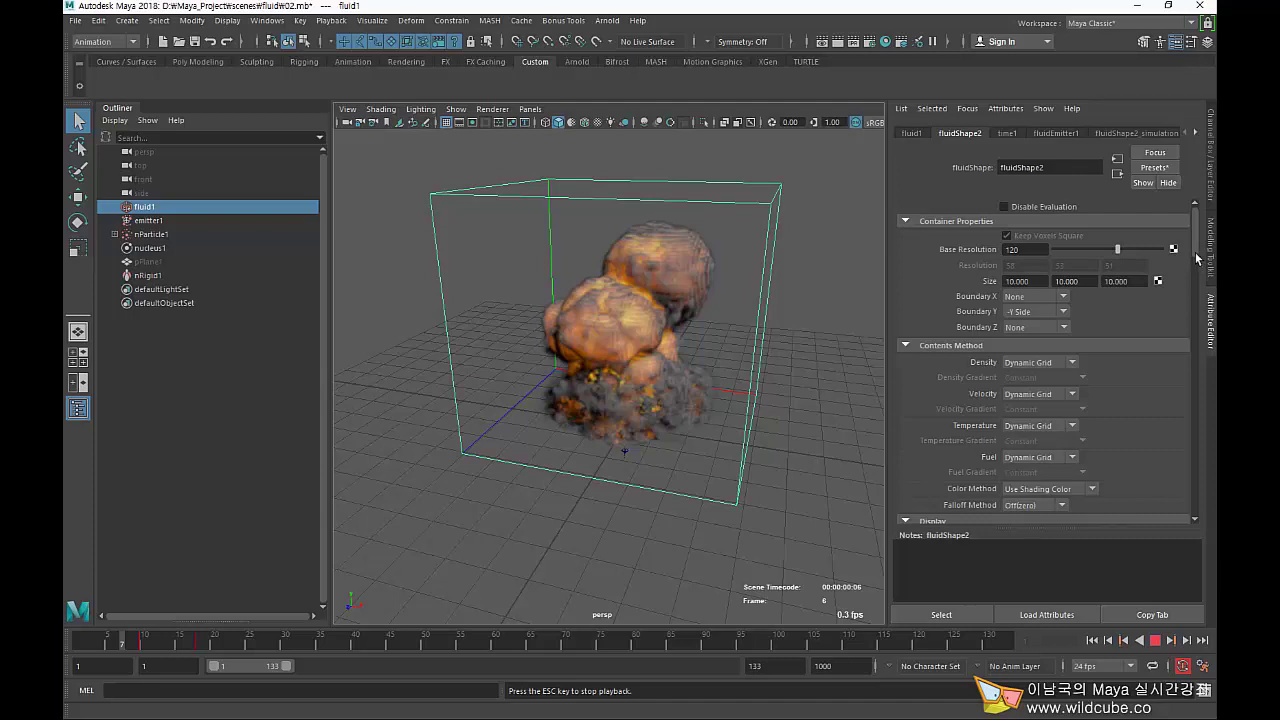
# Stop playback and set the Fuel Reaction Speed to 0.01.
pyautogui.scroll(-2, 1198, 258)
pyautogui.press('Escape')
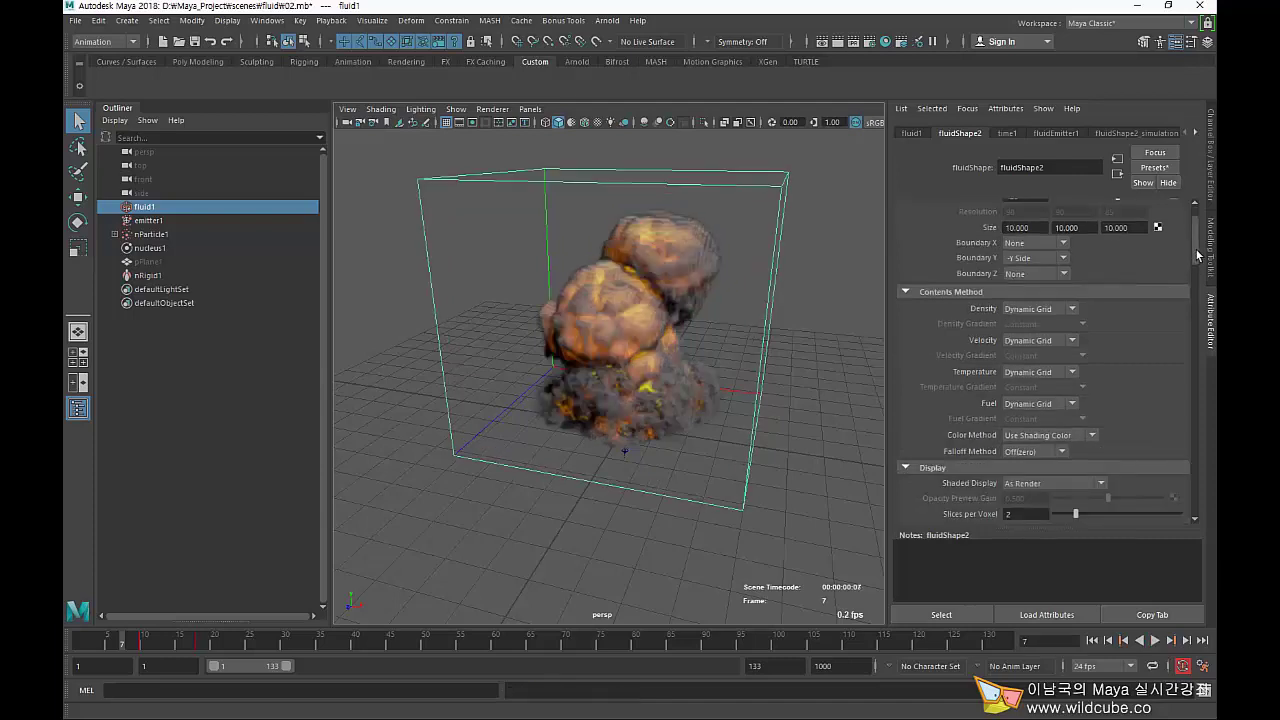
pyautogui.moveTo(1198, 256); pyautogui.dragTo(1206, 486)
pyautogui.scroll(2, 1018, 384)
pyautogui.scroll(3, 1018, 384)
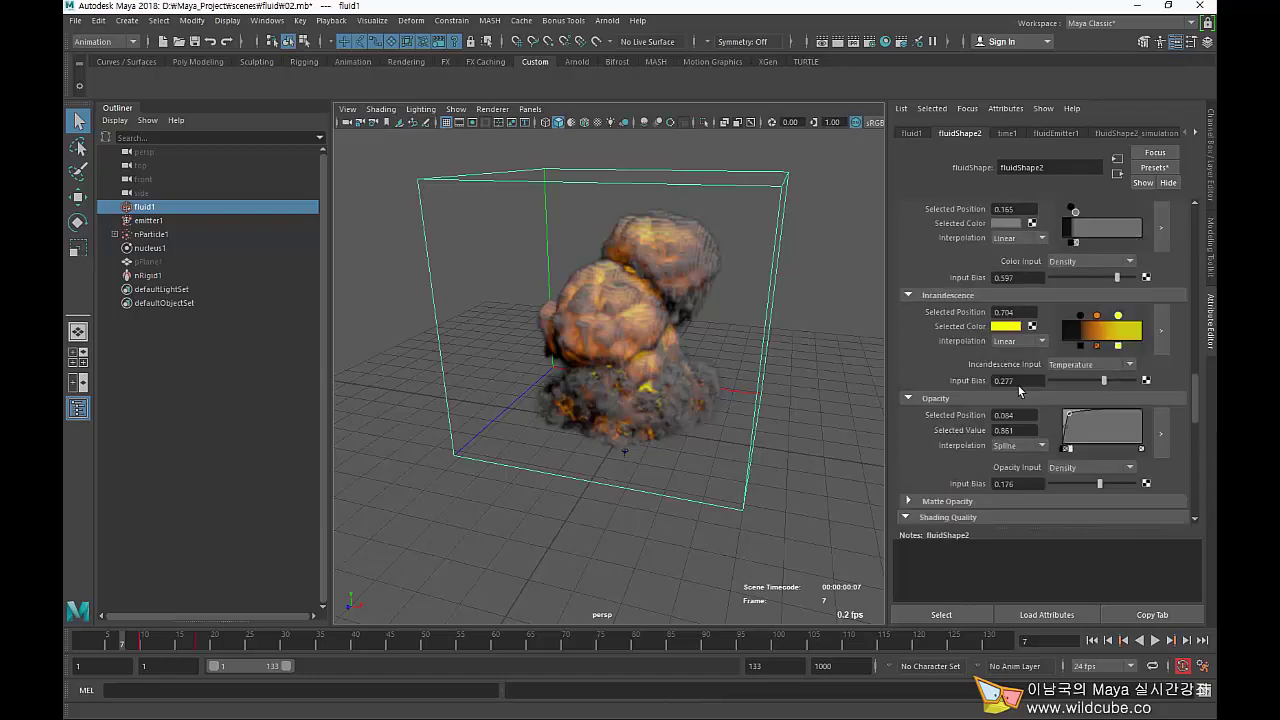
pyautogui.scroll(2, 1020, 390)
pyautogui.scroll(3, 1020, 388)
pyautogui.scroll(3, 1020, 386)
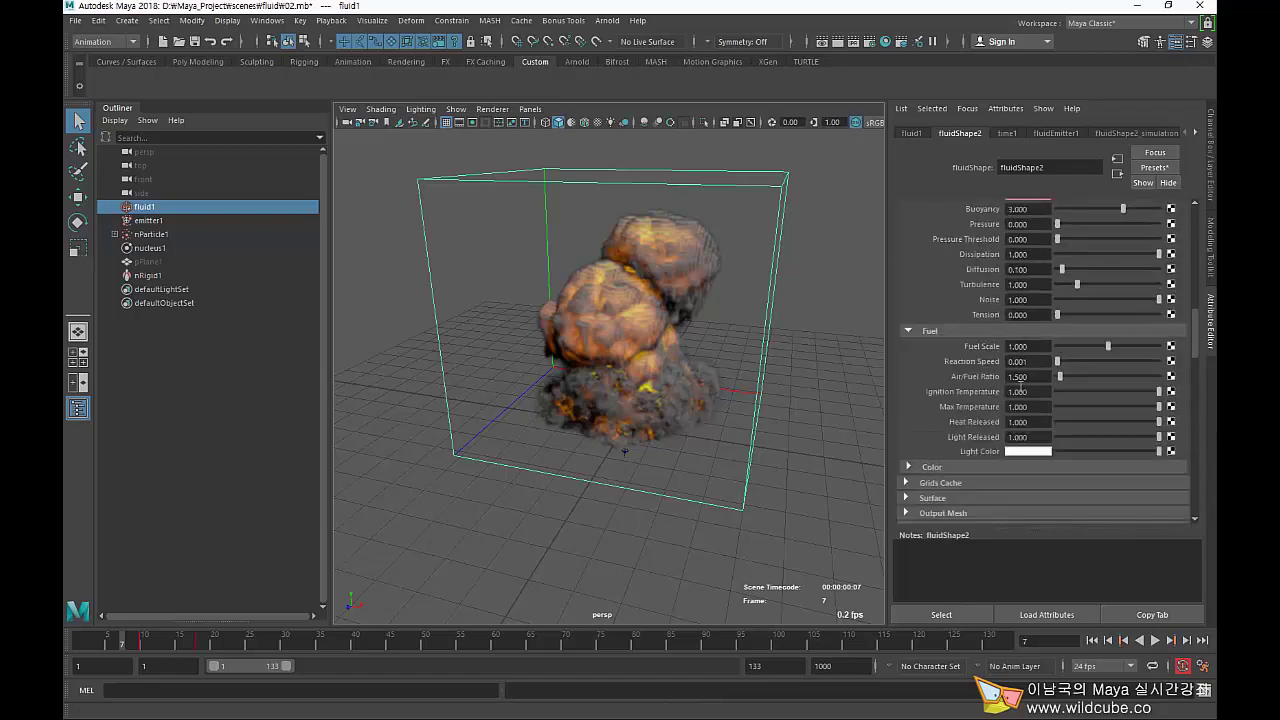
pyautogui.click(1020, 361)
pyautogui.press('BackSpace')
pyautogui.press('Tab')
# Set Air/Fuel Ratio and Ignition Temperature to 0.5, then replay the explosion.
pyautogui.write('0.5')
pyautogui.press('Return')
pyautogui.press('Tab')
pyautogui.write('0.5')
pyautogui.press('Return')
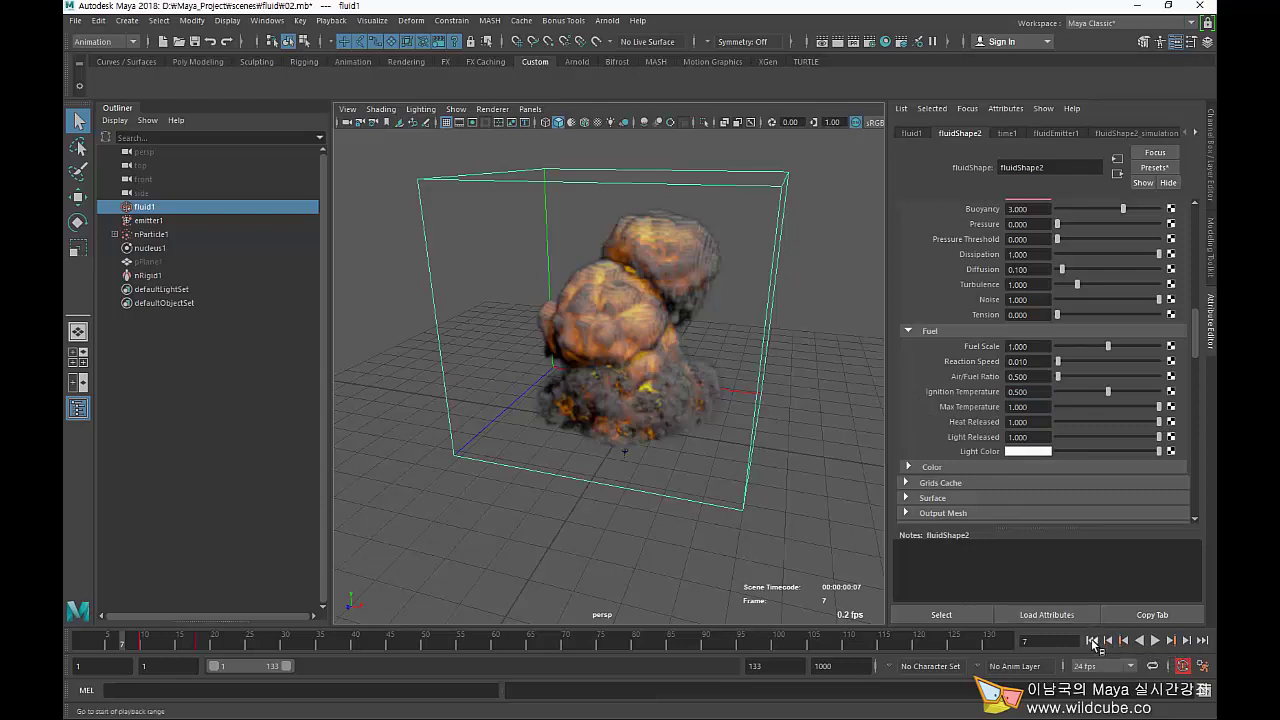
pyautogui.click(1092, 641)
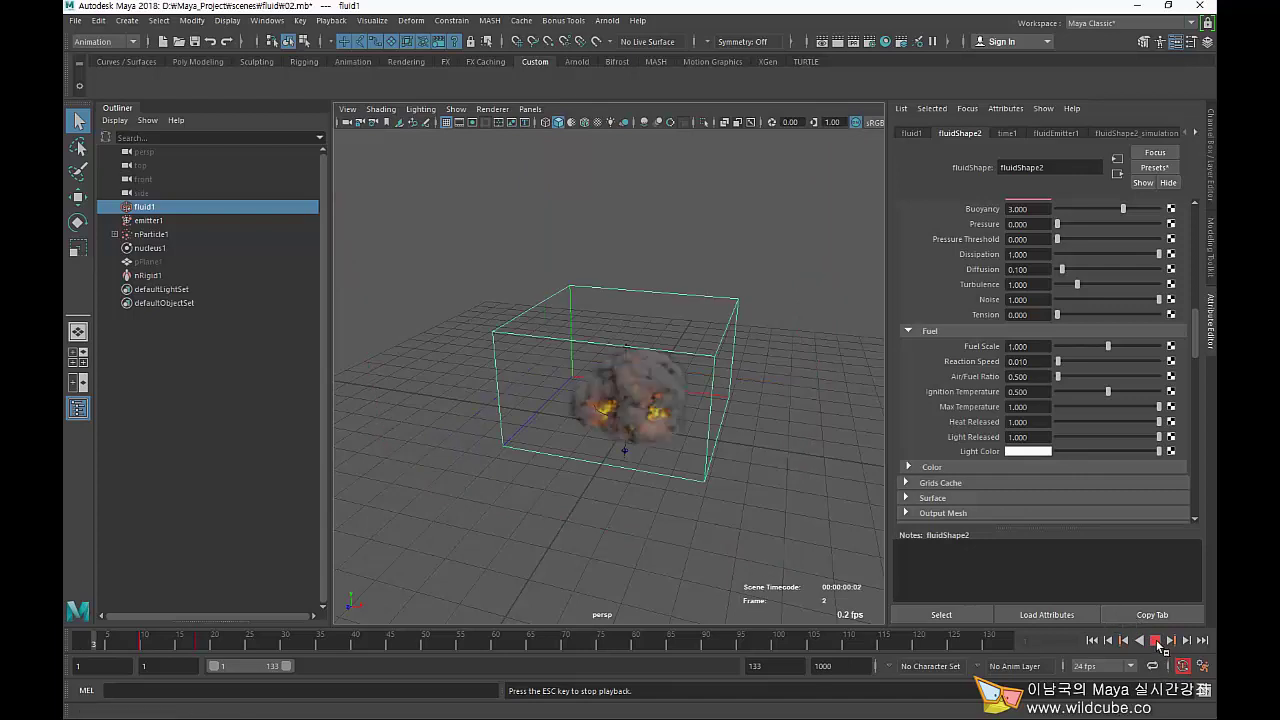
pyautogui.click(1157, 642)
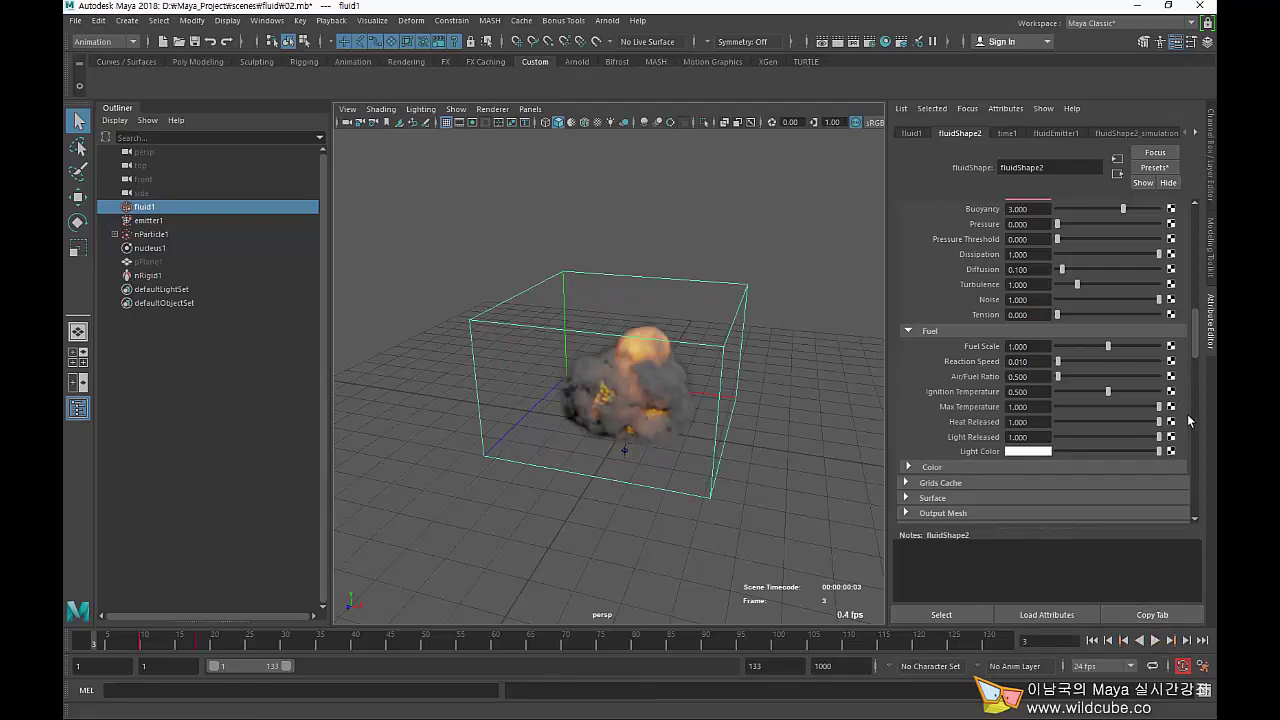
pyautogui.moveTo(1195, 352); pyautogui.dragTo(1190, 318)
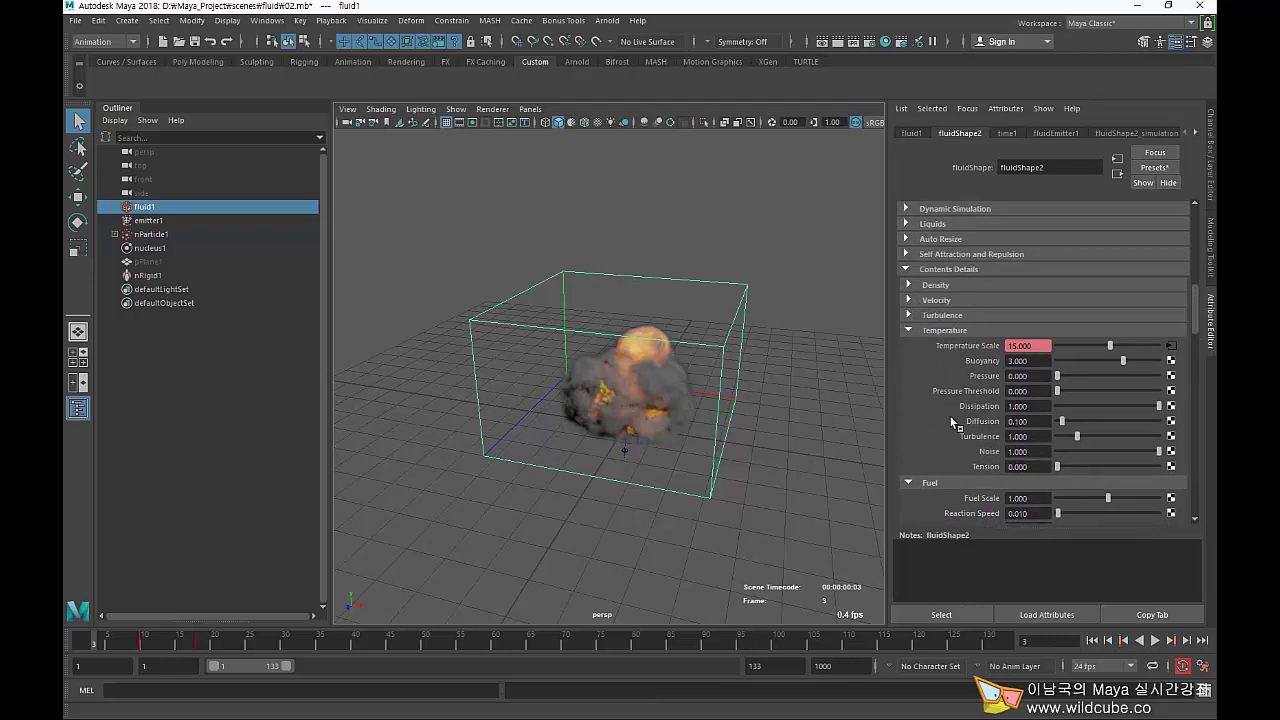
# Set temperature Turbulence to 10 and replay the simulation from the start.
pyautogui.click(1028, 437)
pyautogui.write('10')
pyautogui.press('Return')
pyautogui.click(1093, 640)
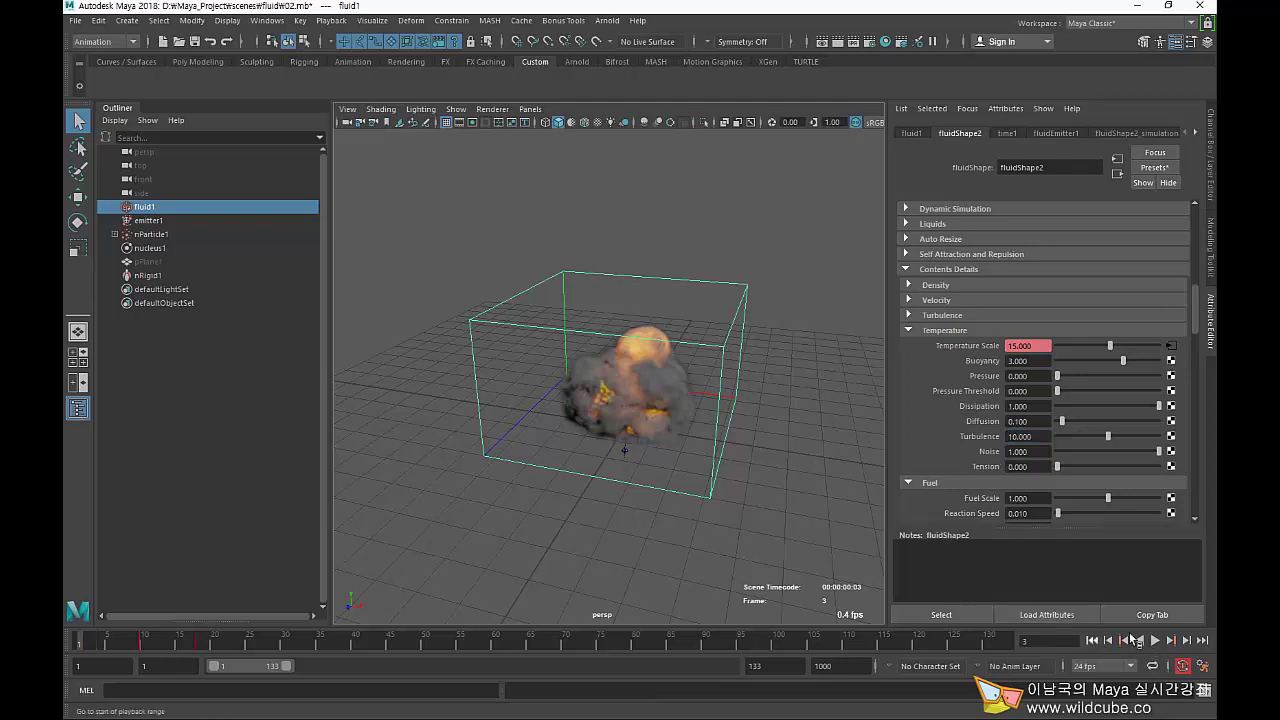
pyautogui.scroll(5, 604, 356)
pyautogui.click(1155, 640)
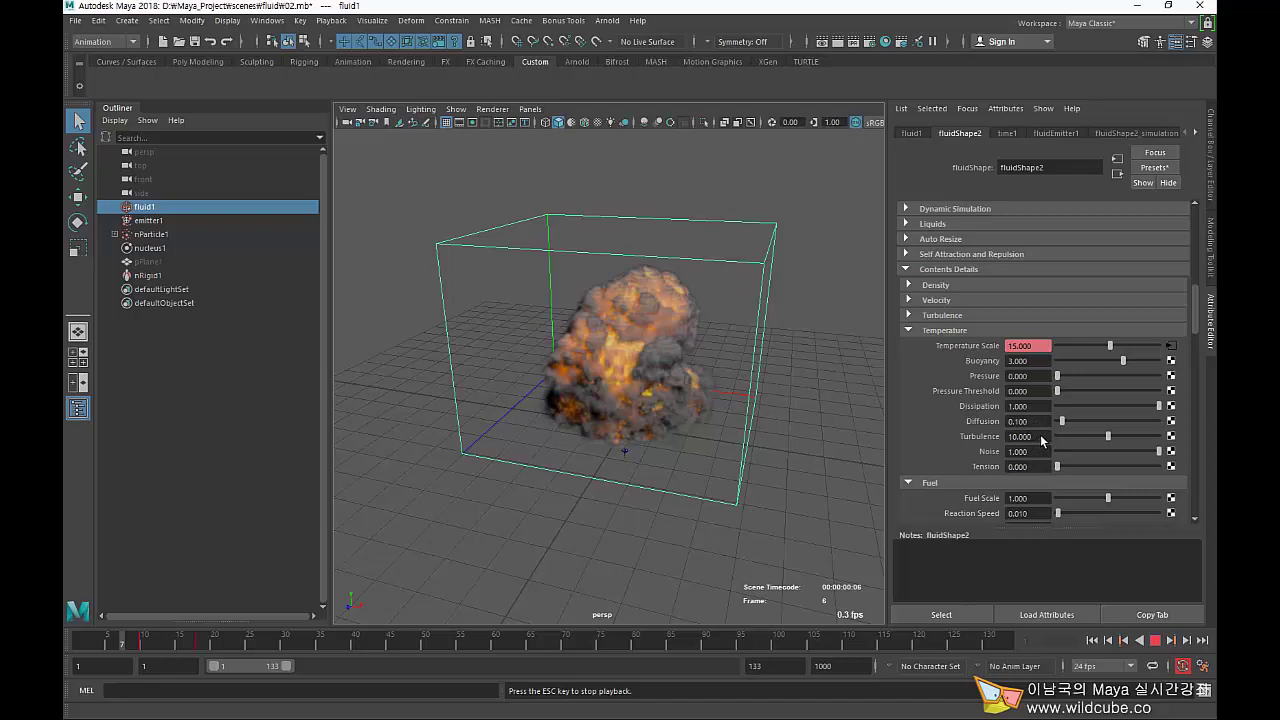
# Raise temperature Turbulence to 30 and restart the simulation.
pyautogui.press('Escape')
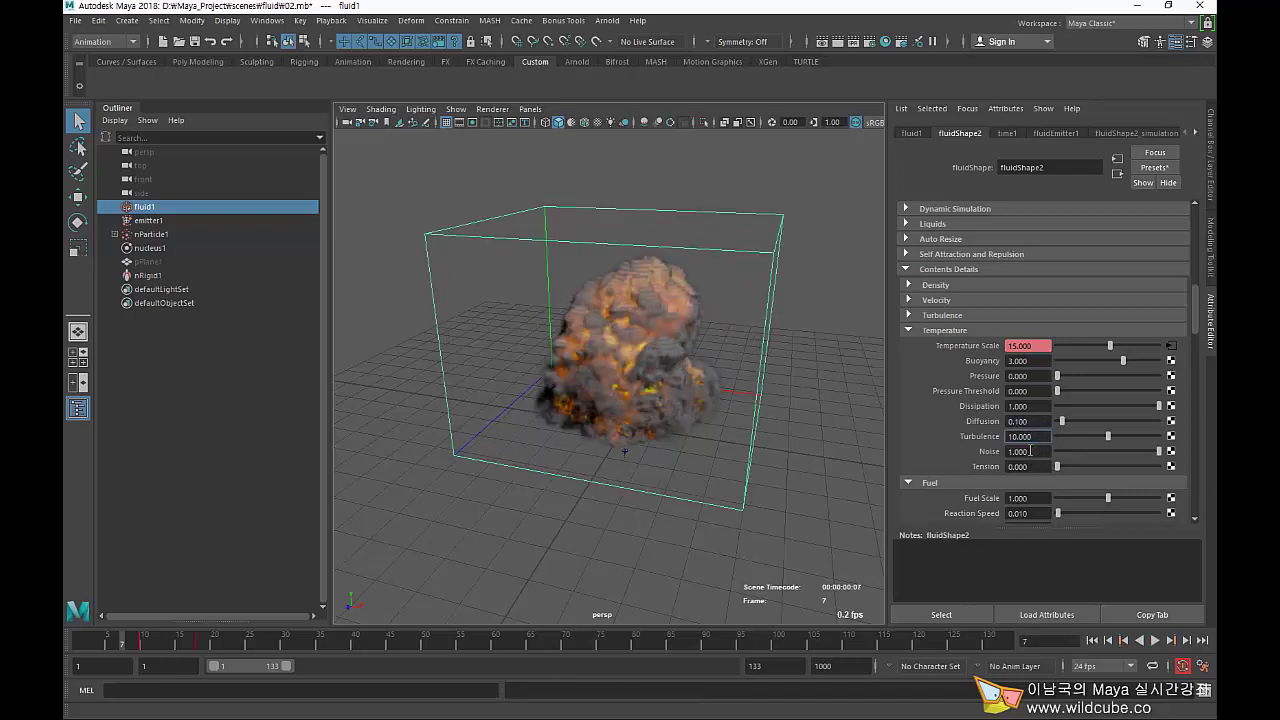
pyautogui.moveTo(1034, 437); pyautogui.dragTo(968, 439)
pyautogui.write('30')
pyautogui.press('Return')
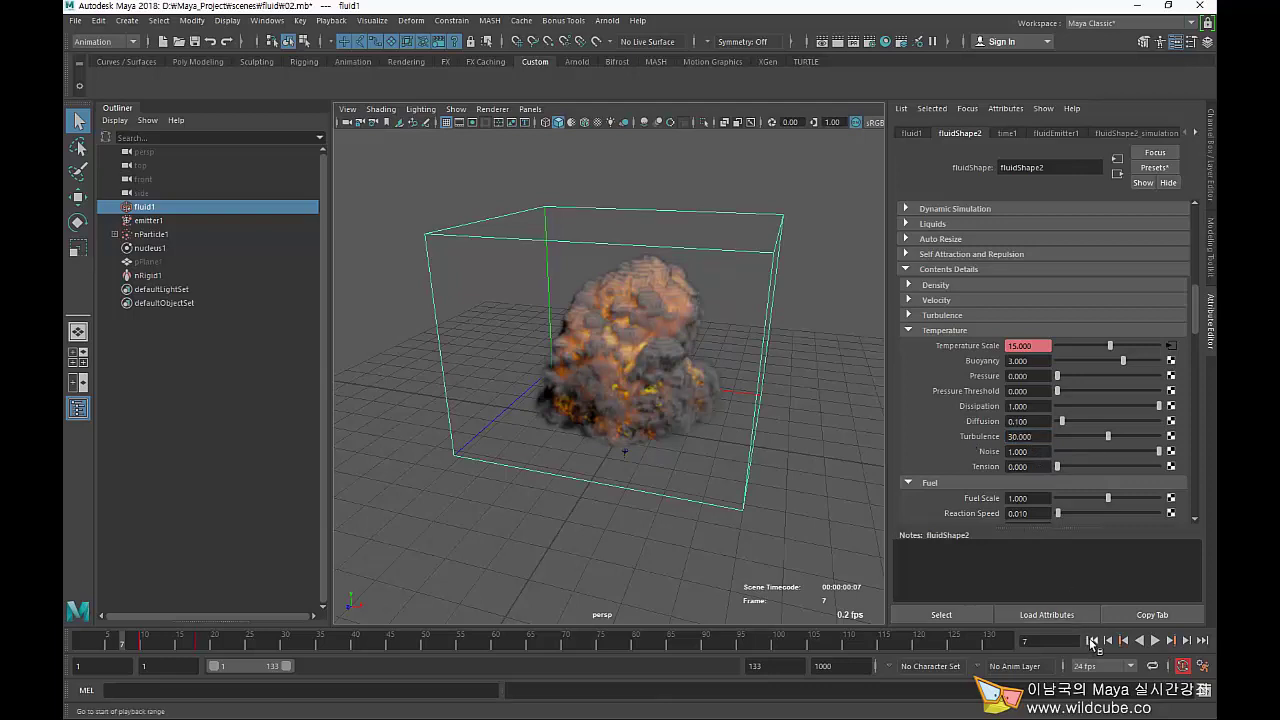
pyautogui.click(1092, 640)
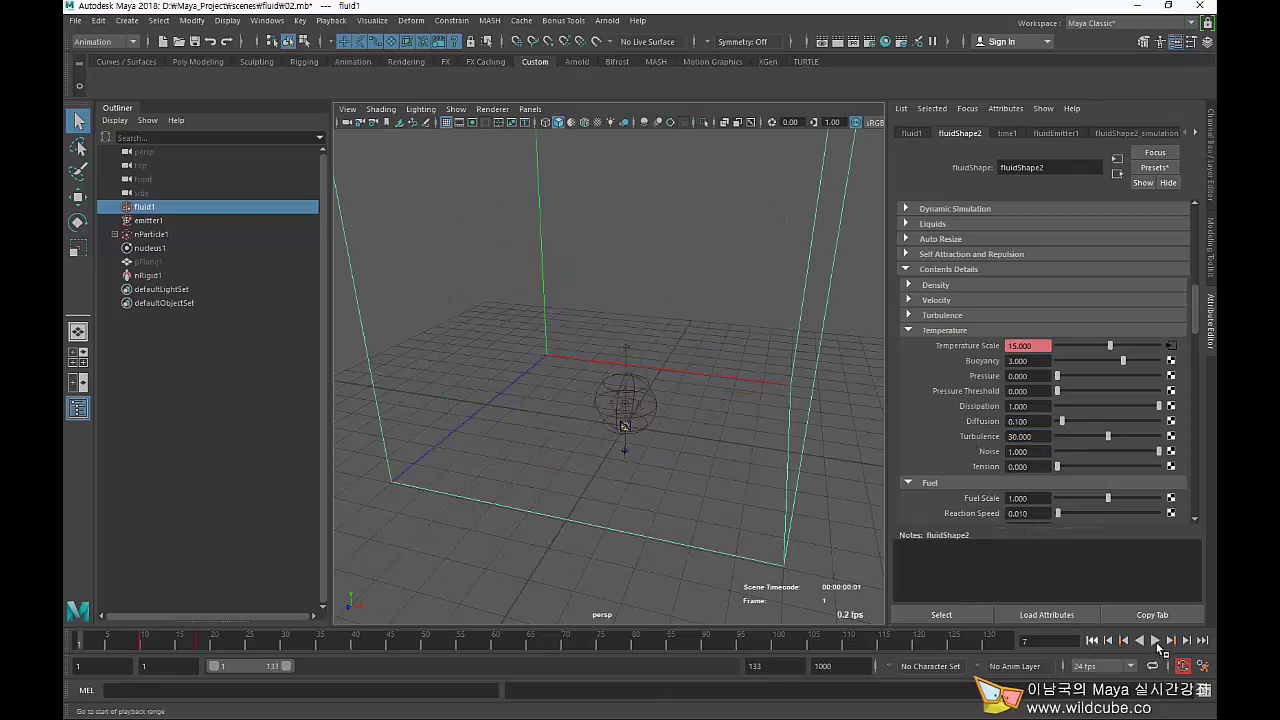
pyautogui.click(1155, 640)
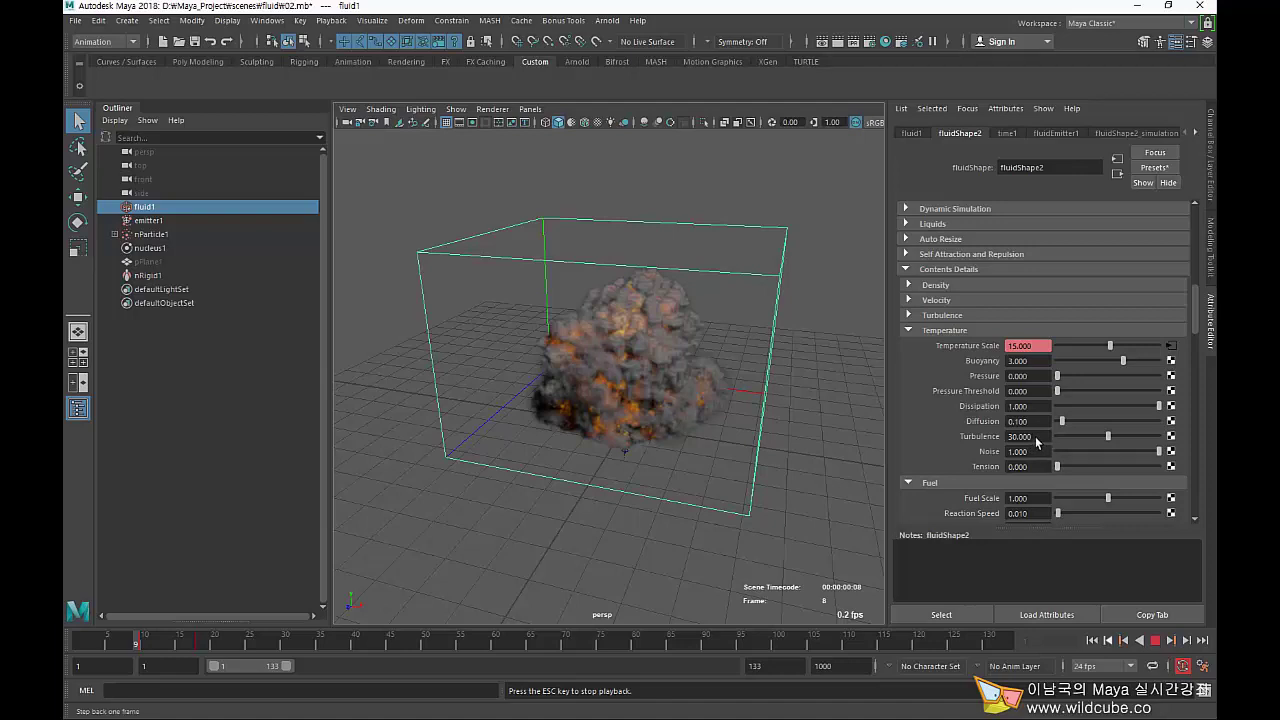
# Stop playback and set temperature Turbulence to 15, then settle on 16.
pyautogui.press('Escape')
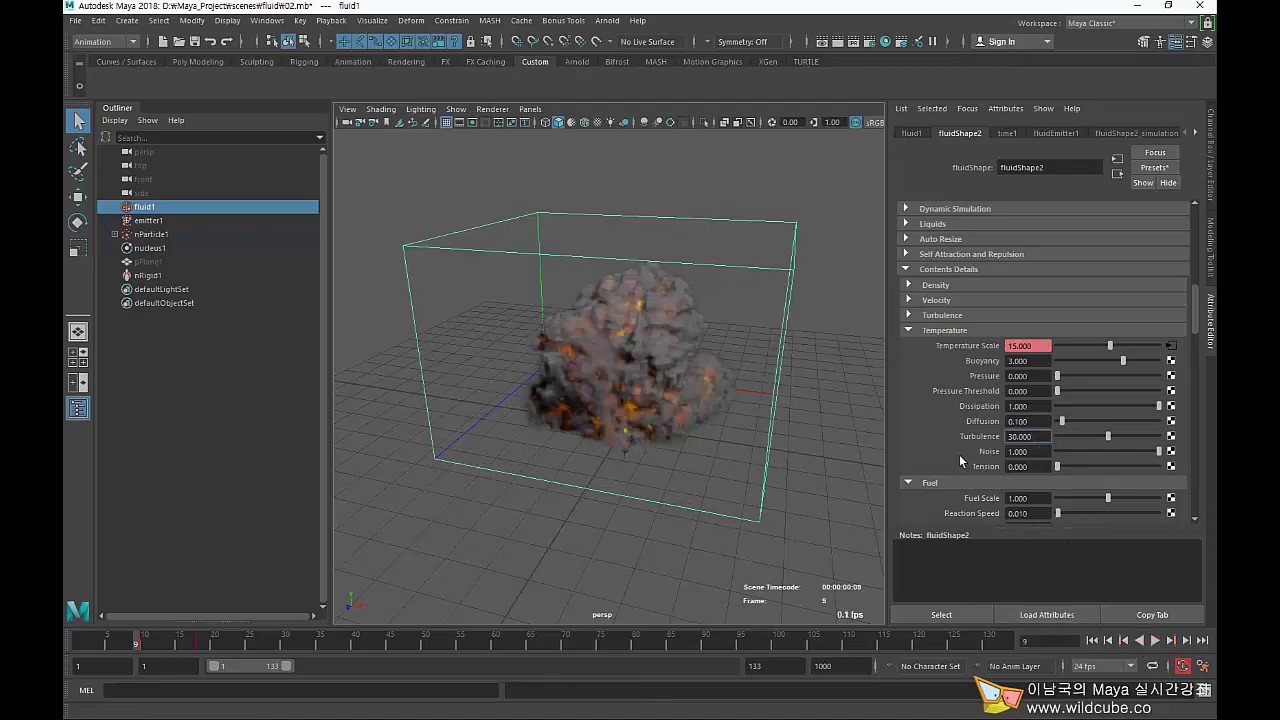
pyautogui.click(1035, 438)
pyautogui.write('15')
pyautogui.press('Return')
pyautogui.click(1015, 437)
pyautogui.write('16')
pyautogui.press('Return')
# Replay the explosion from frame 1 and orbit the view to judge it.
pyautogui.click(1092, 640)
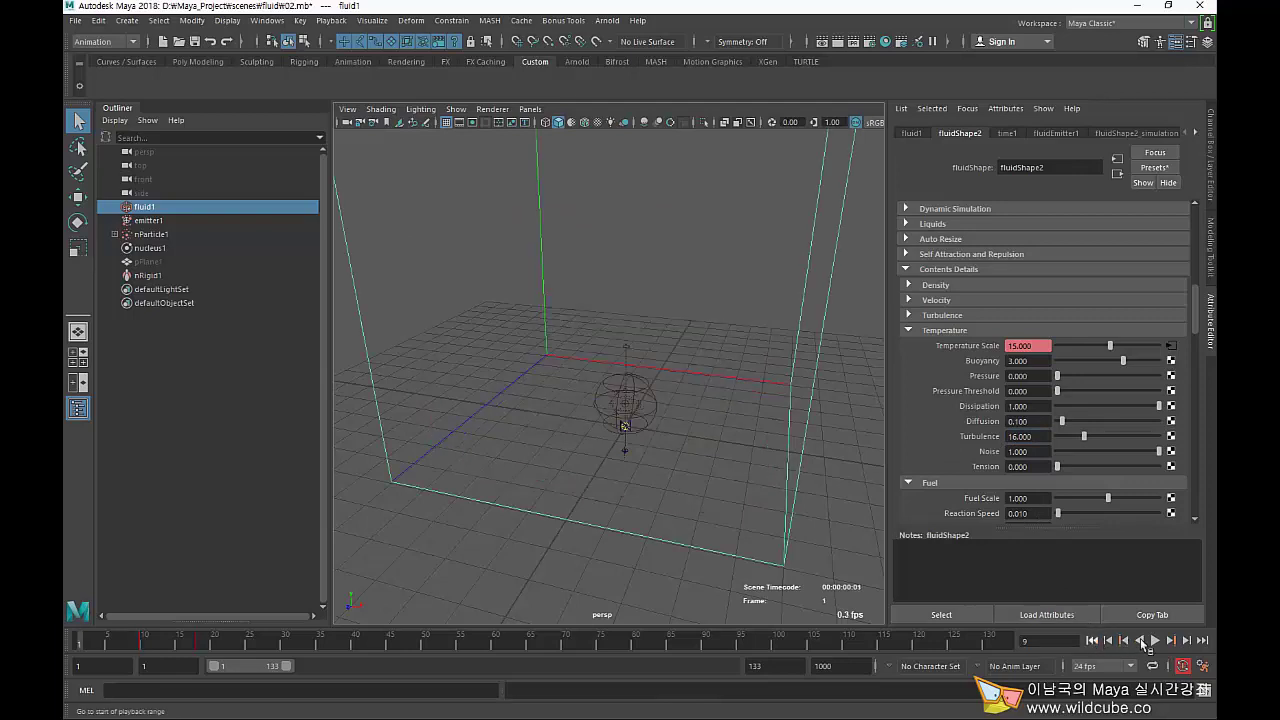
pyautogui.click(1155, 641)
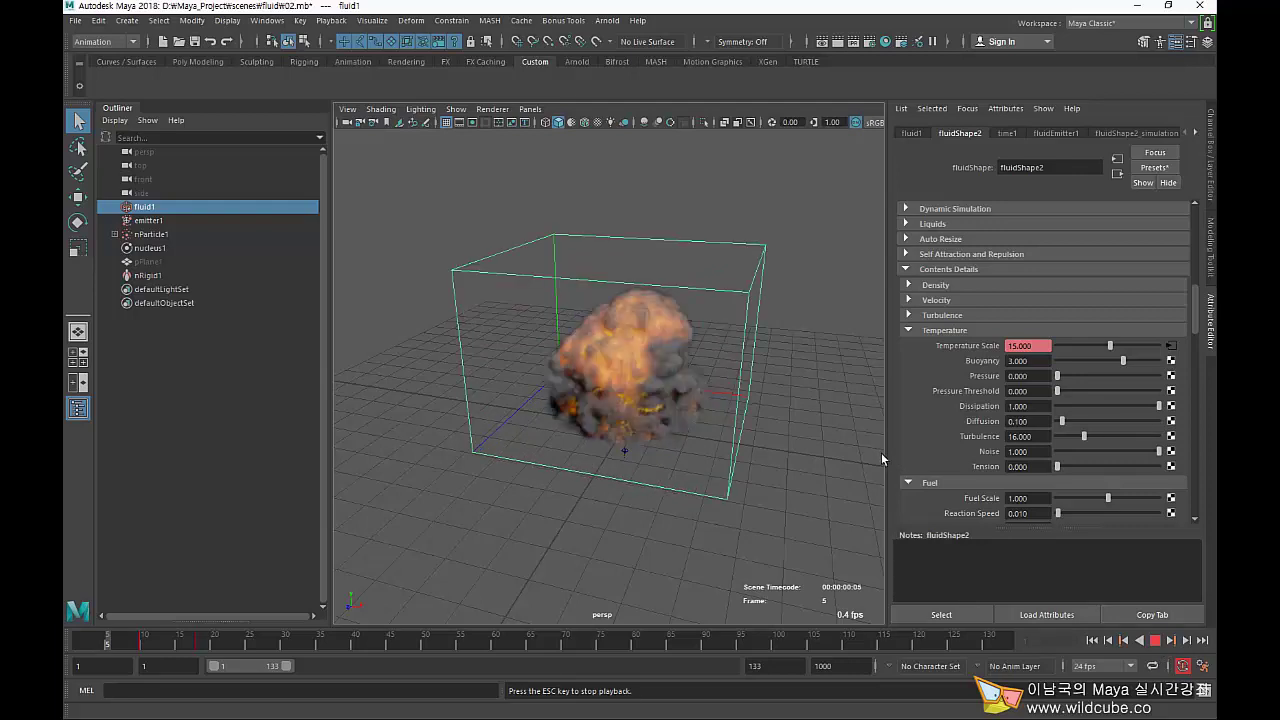
pyautogui.press('Escape')
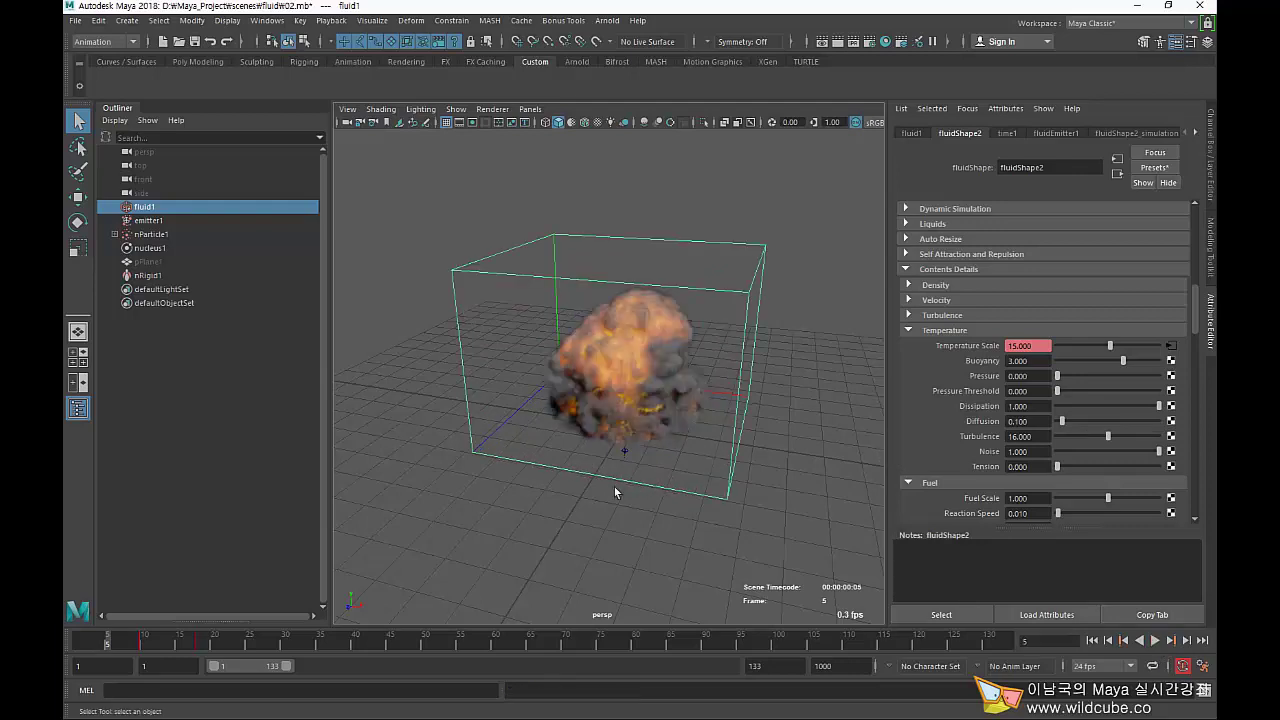
pyautogui.moveTo(618, 488)
pyautogui.keyDown('alt'); pyautogui.mouseDown()
pyautogui.moveTo(454, 471)
pyautogui.moveTo(888, 393)
pyautogui.moveTo(616, 490)
pyautogui.moveTo(643, 472)
pyautogui.mouseUp(); pyautogui.keyUp('alt')
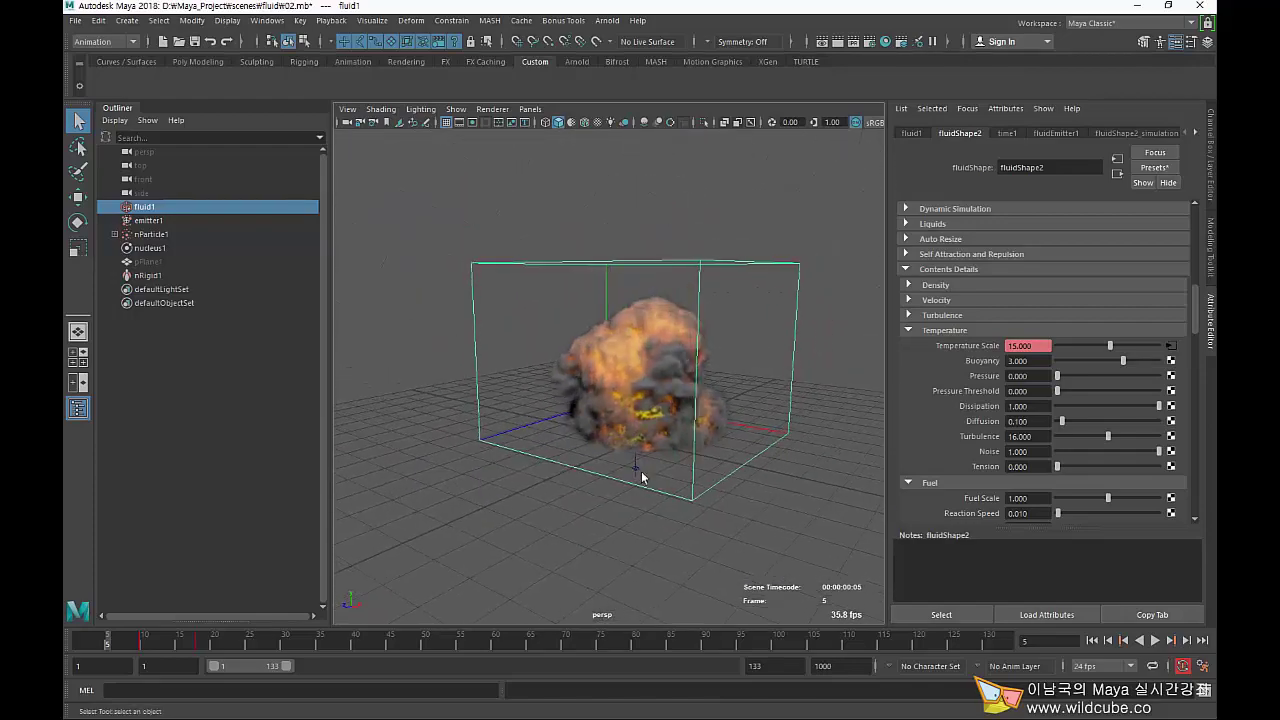
# Set the temperature Dissipation to 0.5.
pyautogui.scroll(-3, 1046, 448)
pyautogui.scroll(-3, 1000, 400)
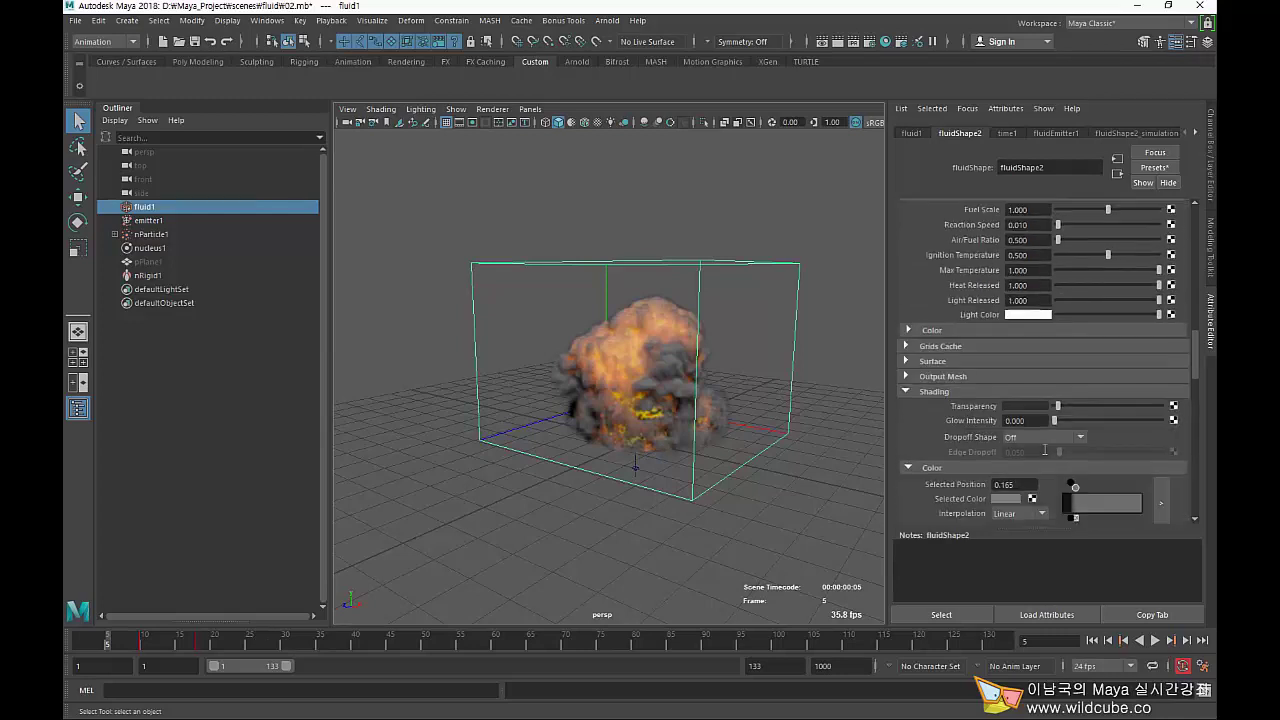
pyautogui.scroll(4, 960, 340)
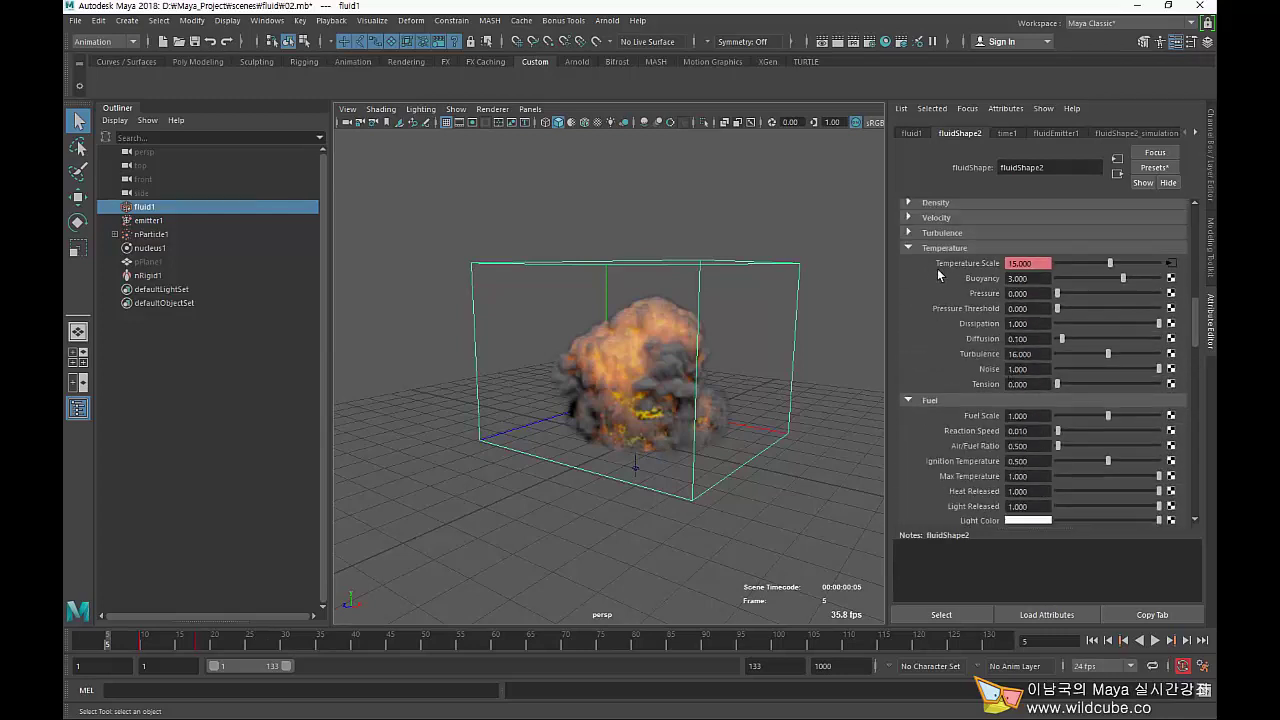
pyautogui.moveTo(1038, 323); pyautogui.dragTo(955, 322)
pyautogui.write('0.')
pyautogui.write('5')
pyautogui.press('Return')
# Expand the Density attributes and set density Dissipation to 1.
pyautogui.scroll(2, 922, 236)
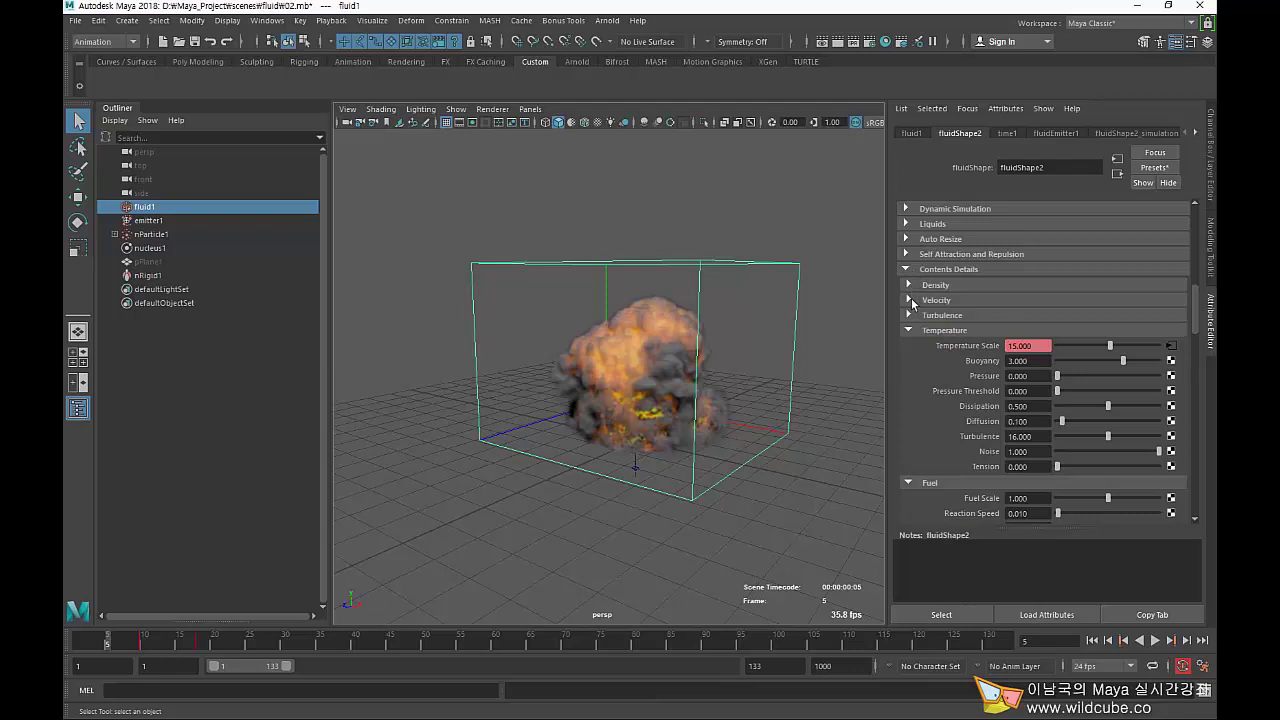
pyautogui.click(909, 285)
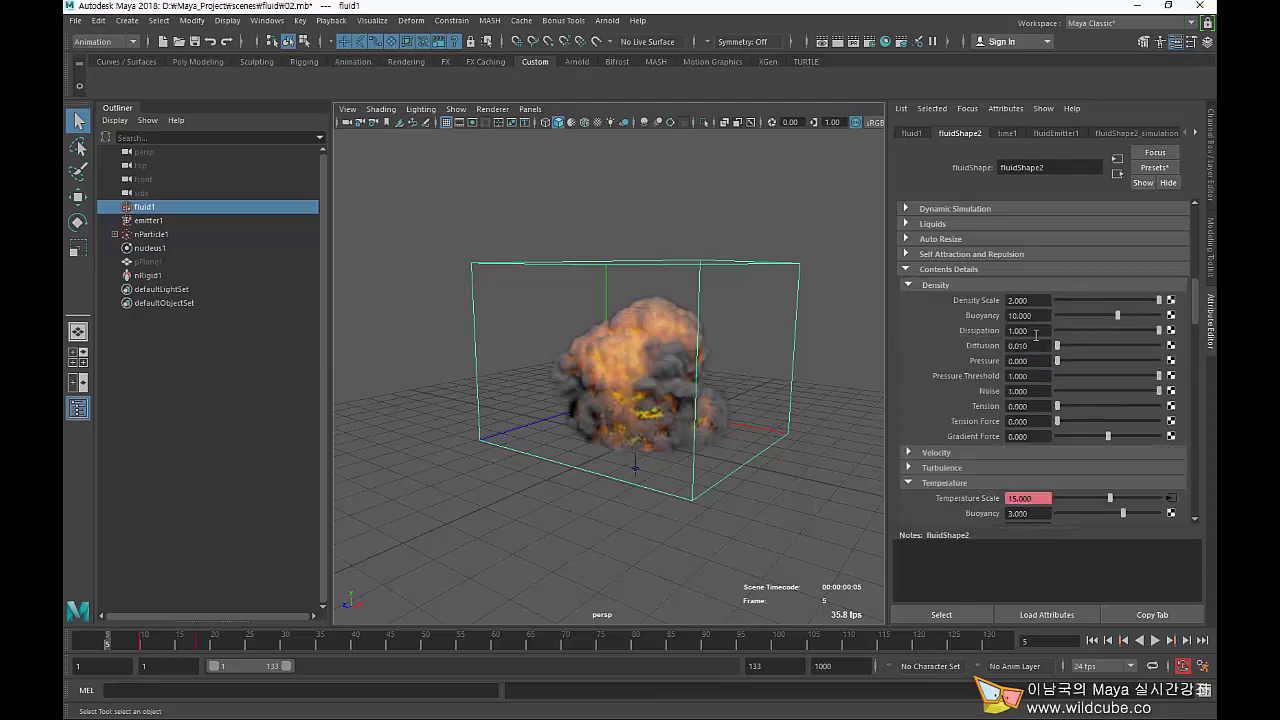
pyautogui.moveTo(1036, 331); pyautogui.dragTo(984, 336)
pyautogui.scroll(-1, 1196, 311)
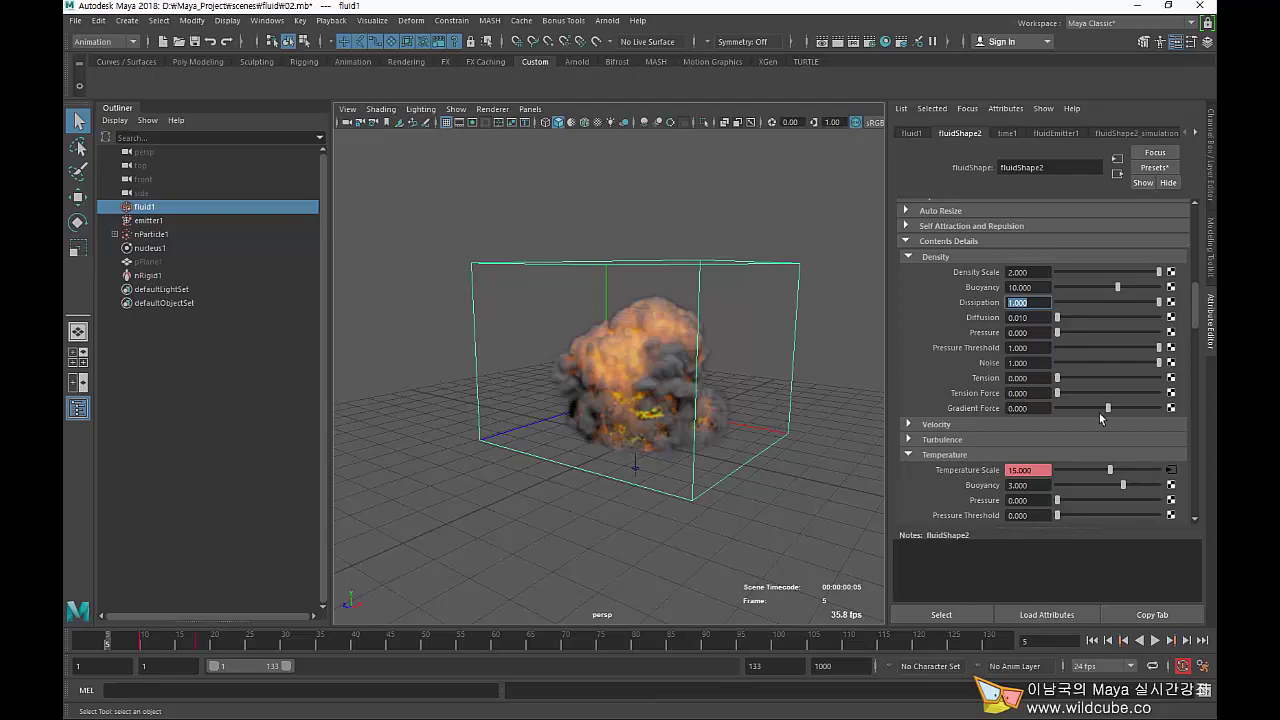
pyautogui.scroll(-3, 1099, 414)
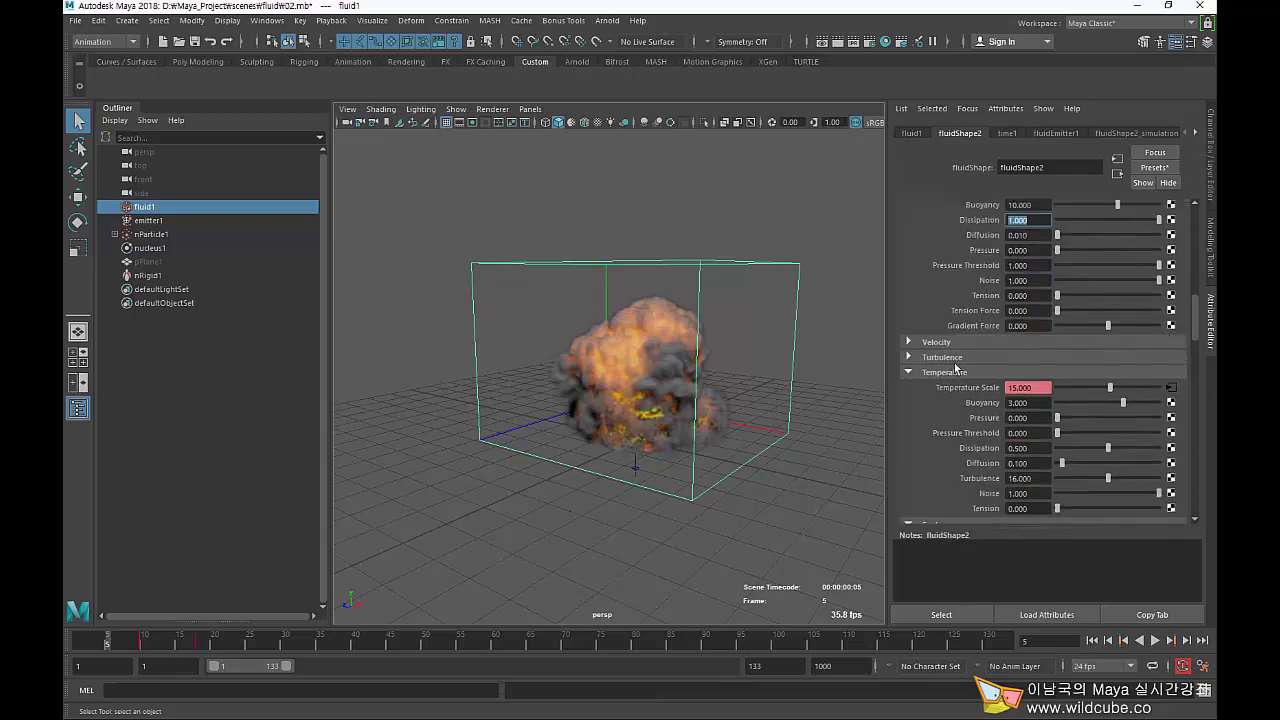
# Expand Velocity and Turbulence (Strength 0.3, Frequency 0.5, Speed 0.2) and orbit around the explosion.
pyautogui.click(940, 344)
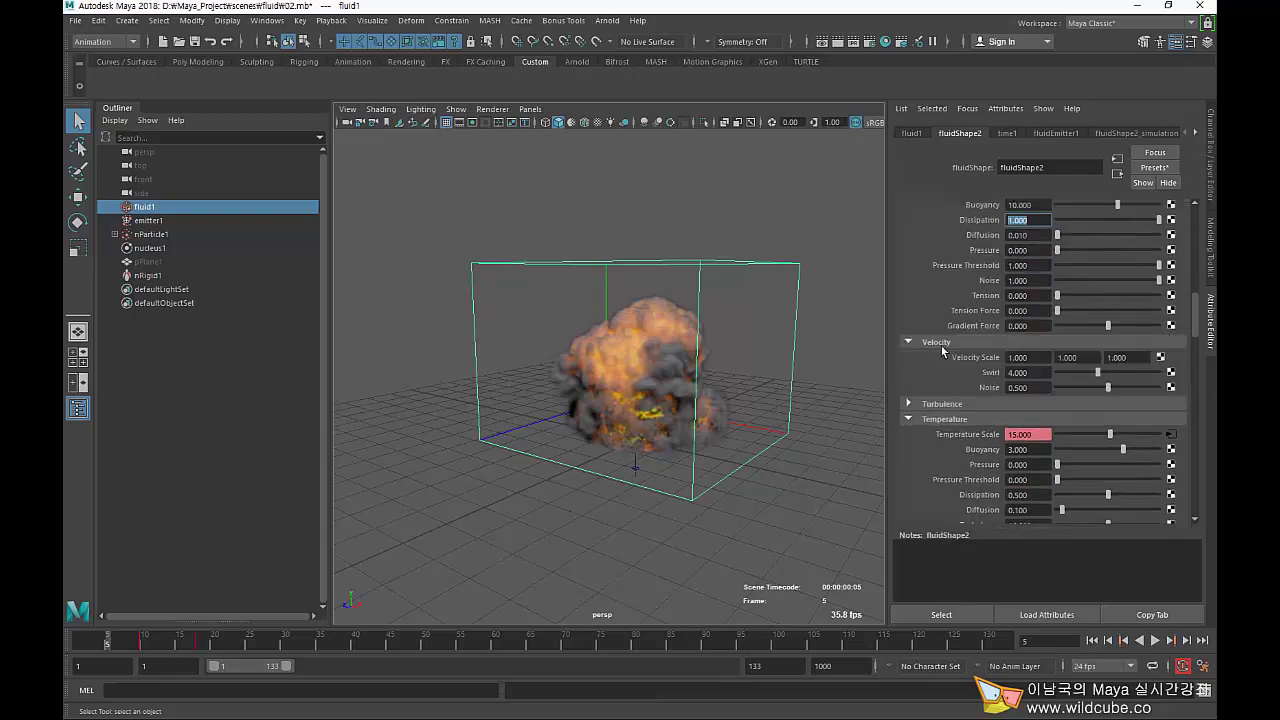
pyautogui.click(942, 404)
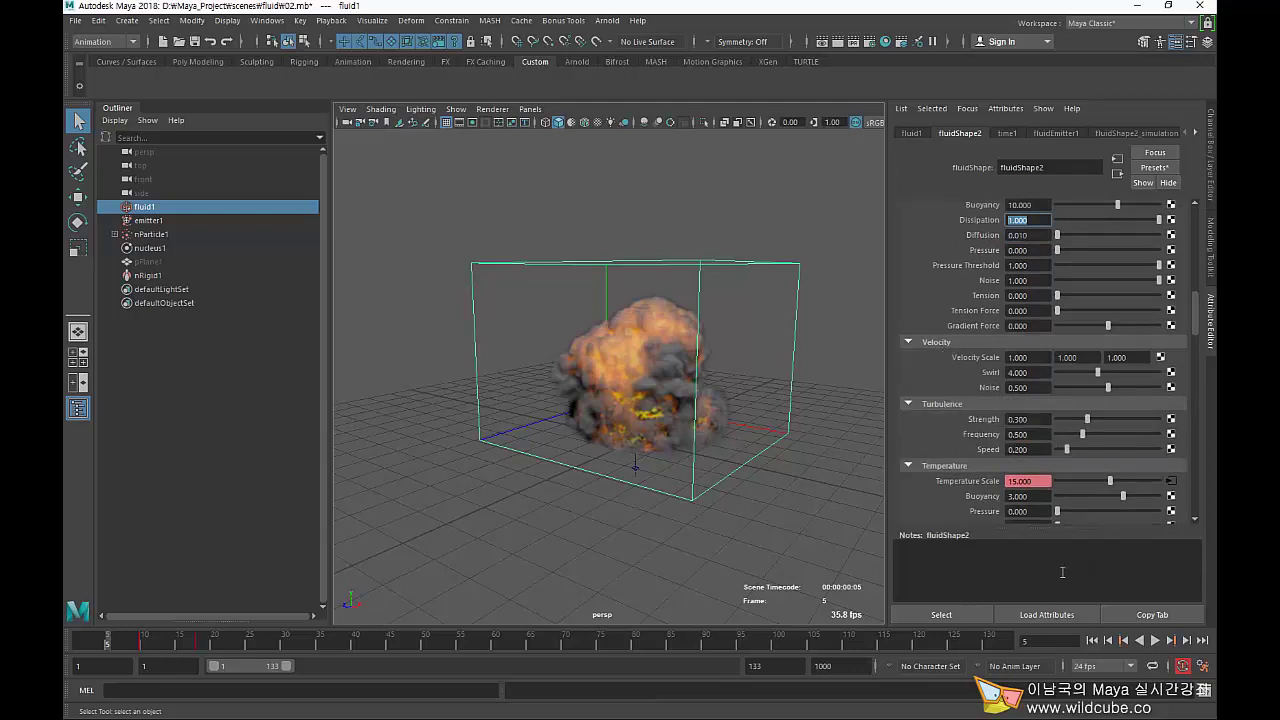
pyautogui.moveTo(730, 491)
pyautogui.keyDown('alt'); pyautogui.mouseDown()
pyautogui.moveTo(669, 390)
pyautogui.moveTo(721, 369)
pyautogui.mouseUp(); pyautogui.keyUp('alt')
pyautogui.keyDown('alt'); pyautogui.moveTo(744, 305); pyautogui.dragTo(694, 312); pyautogui.keyUp('alt')
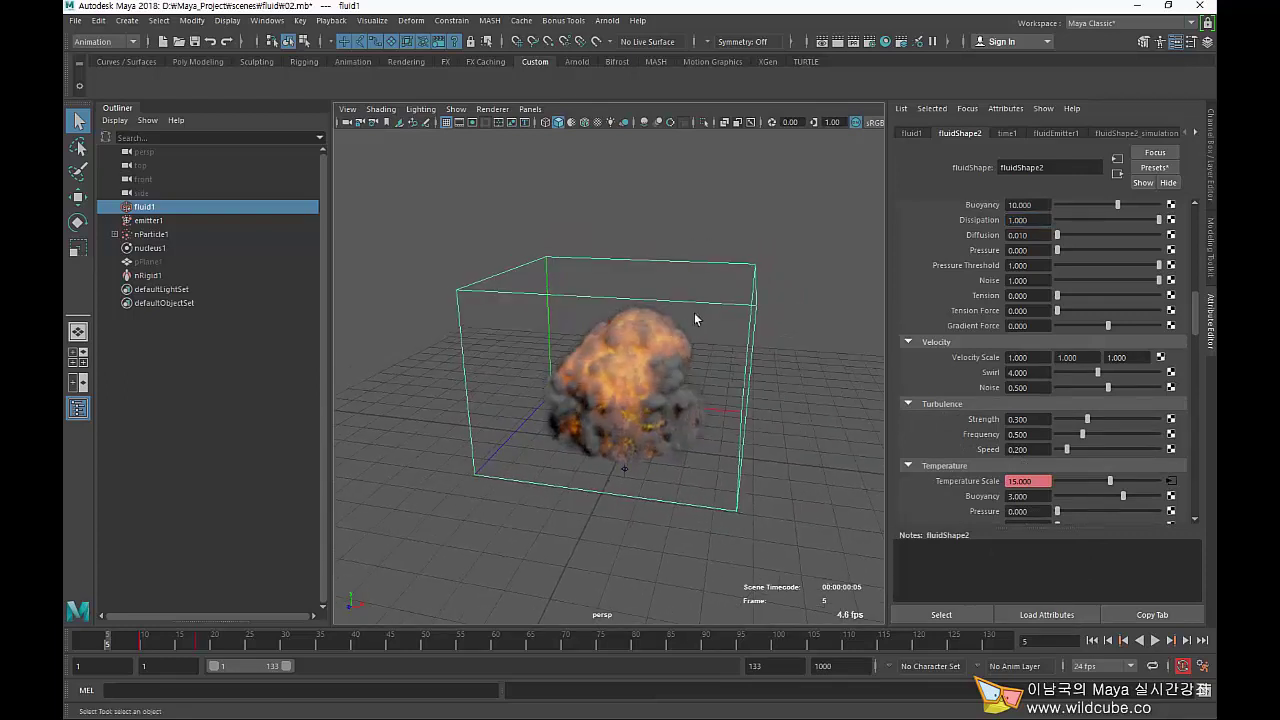
pyautogui.click(787, 257)
pyautogui.hotkey('ctrl', 'z')
pyautogui.keyDown('alt'); pyautogui.moveTo(625, 336); pyautogui.dragTo(599, 292); pyautogui.keyUp('alt')
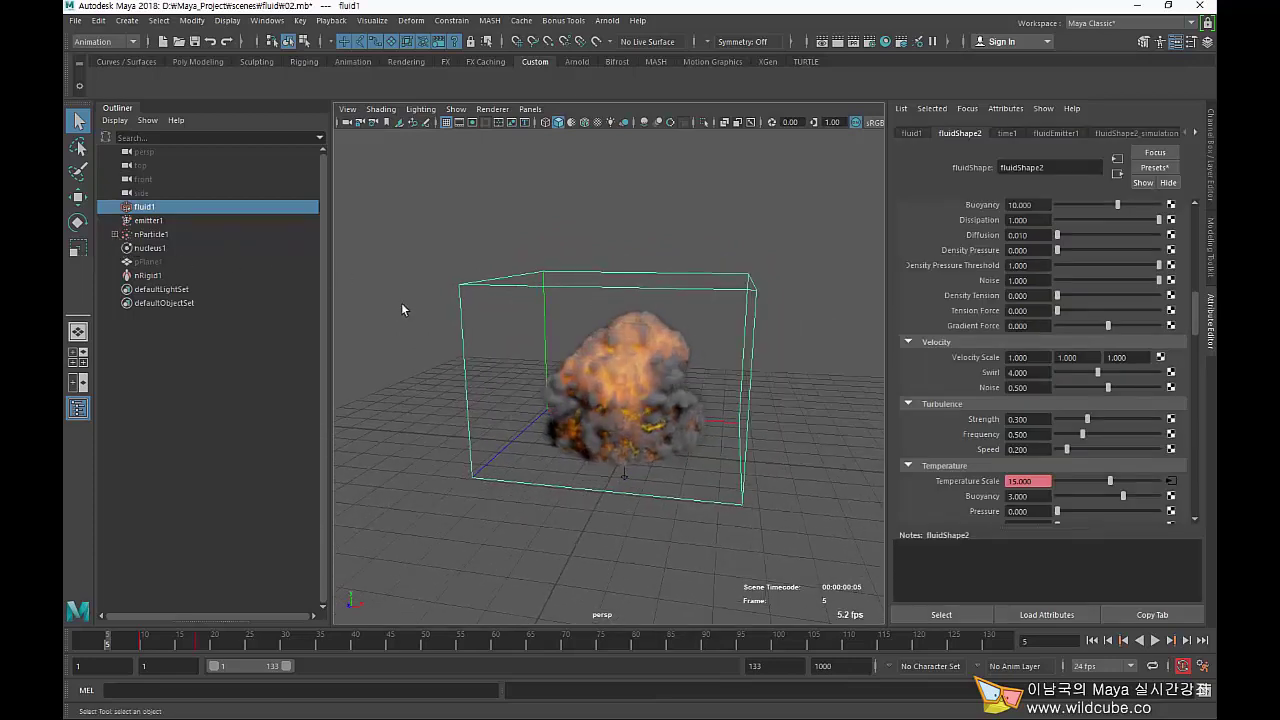
# Switch the viewport to wireframe, frame the fluid container, and select nParticle1.
pyautogui.press('4')
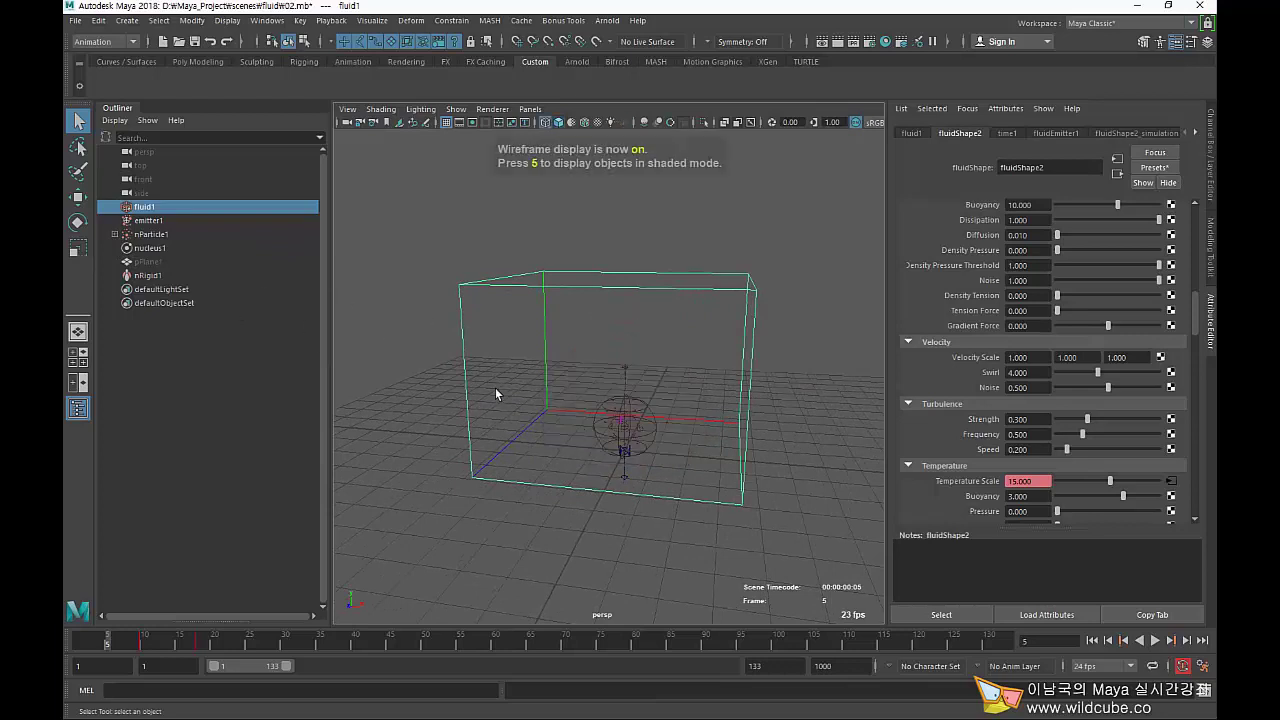
pyautogui.keyDown('alt'); pyautogui.moveTo(495, 387); pyautogui.dragTo(555, 427, button='right'); pyautogui.keyUp('alt')
pyautogui.press('f')
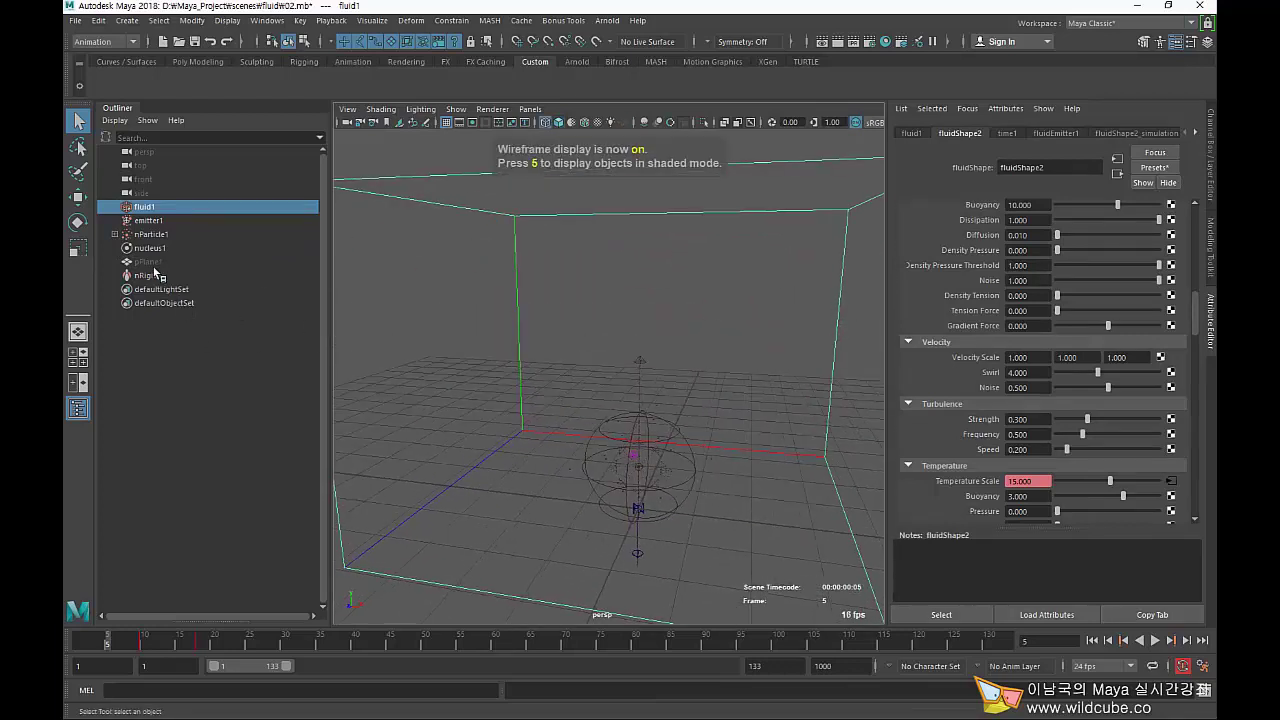
pyautogui.click(150, 234)
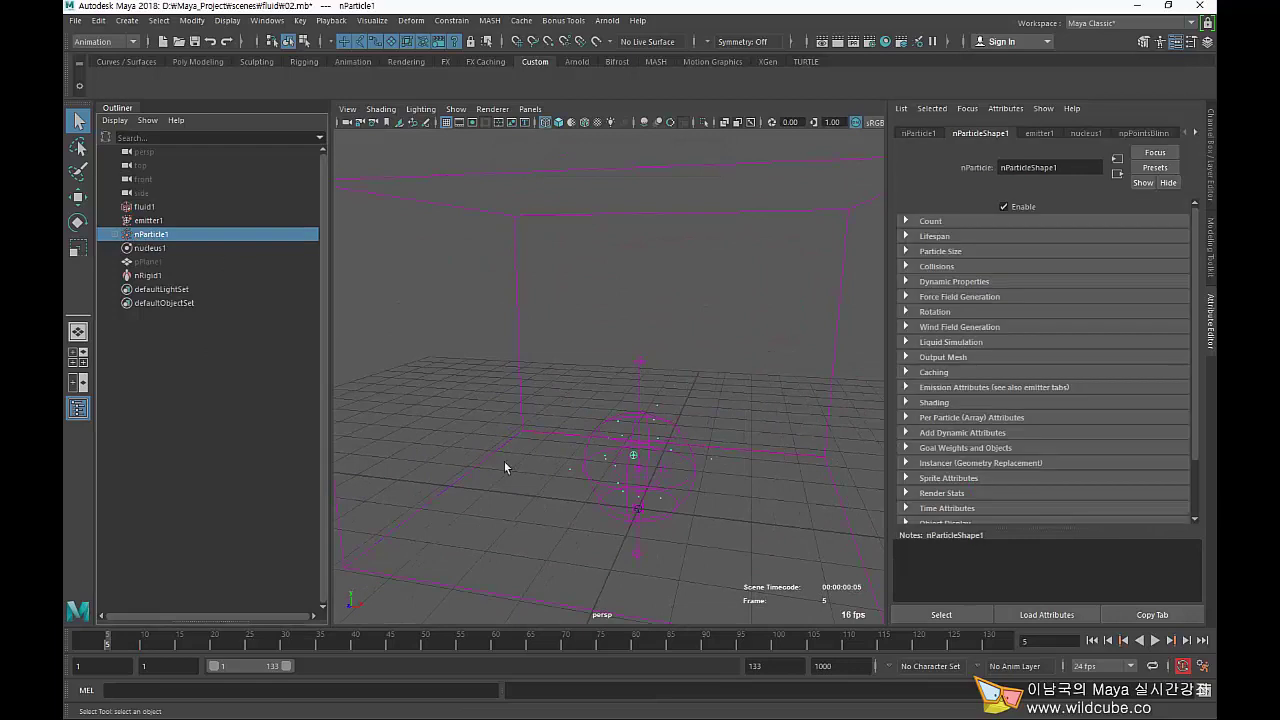
pyautogui.keyDown('alt'); pyautogui.moveTo(504, 461); pyautogui.dragTo(425, 415, button='right'); pyautogui.keyUp('alt')
# Expand nParticle1 and inspect fluidEmitter1, fluid1 and emitter1 in the Outliner.
pyautogui.click(114, 234)
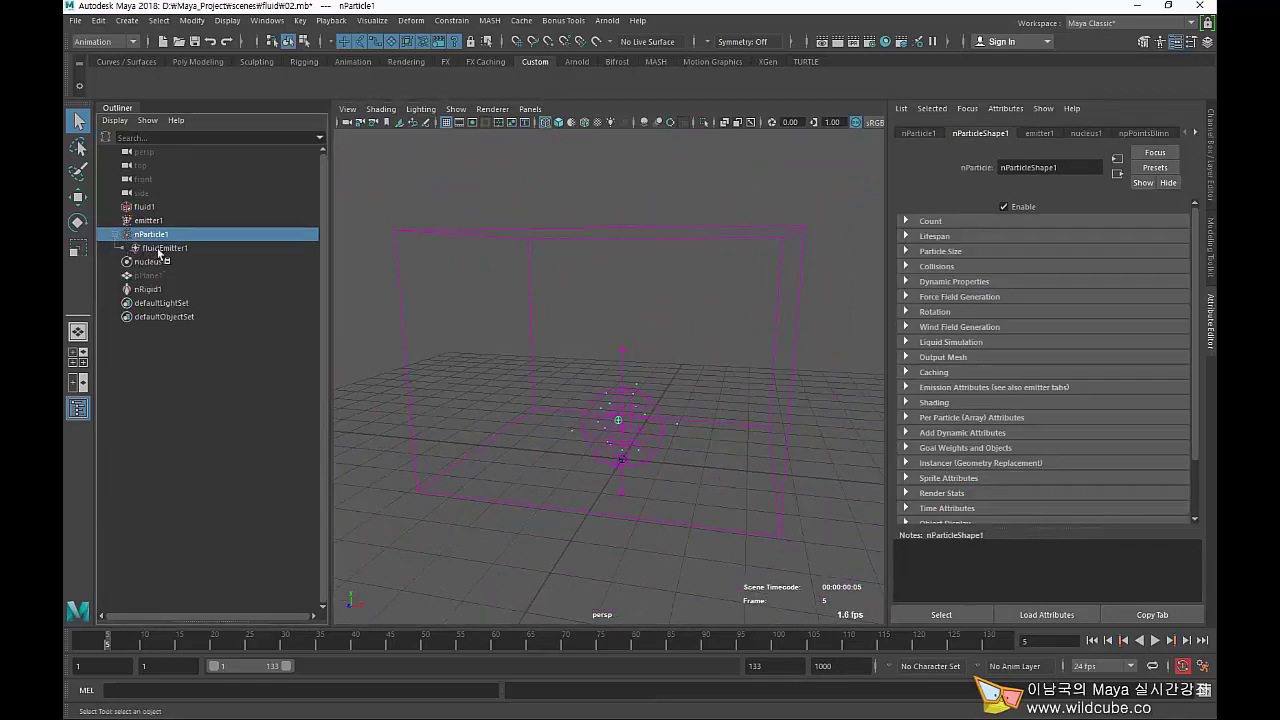
pyautogui.click(160, 248)
pyautogui.click(144, 206)
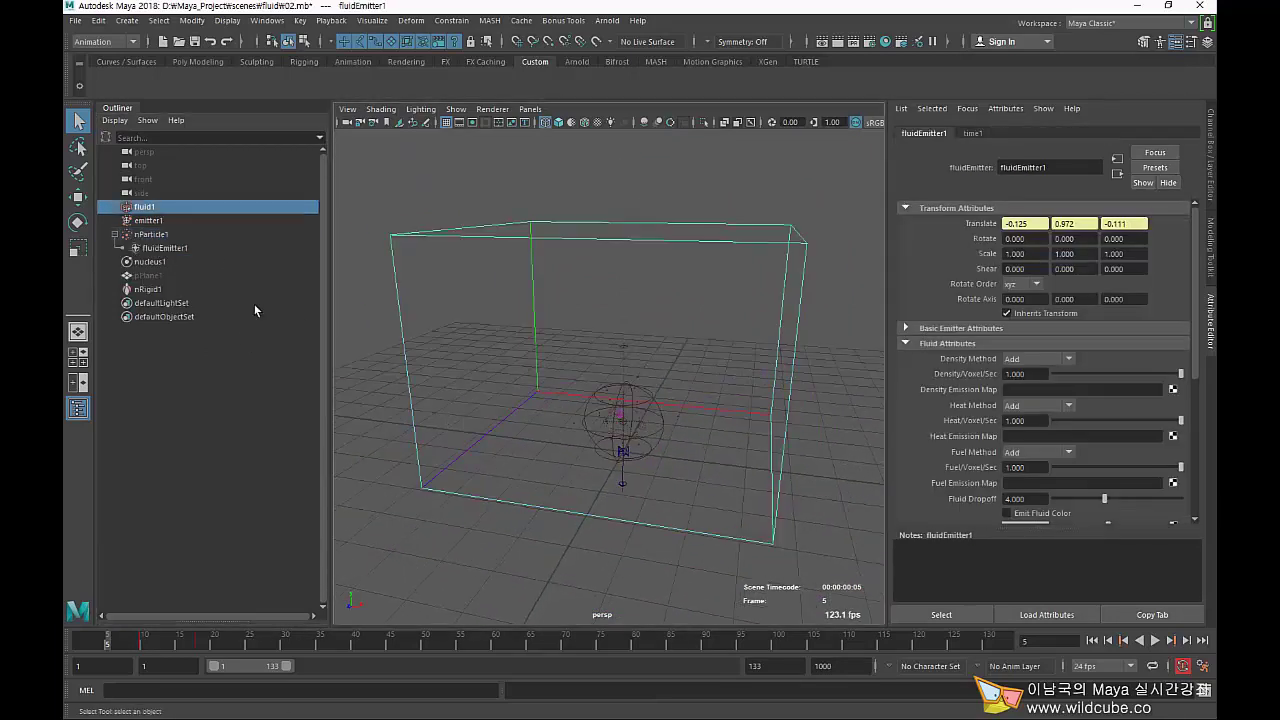
pyautogui.click(154, 222)
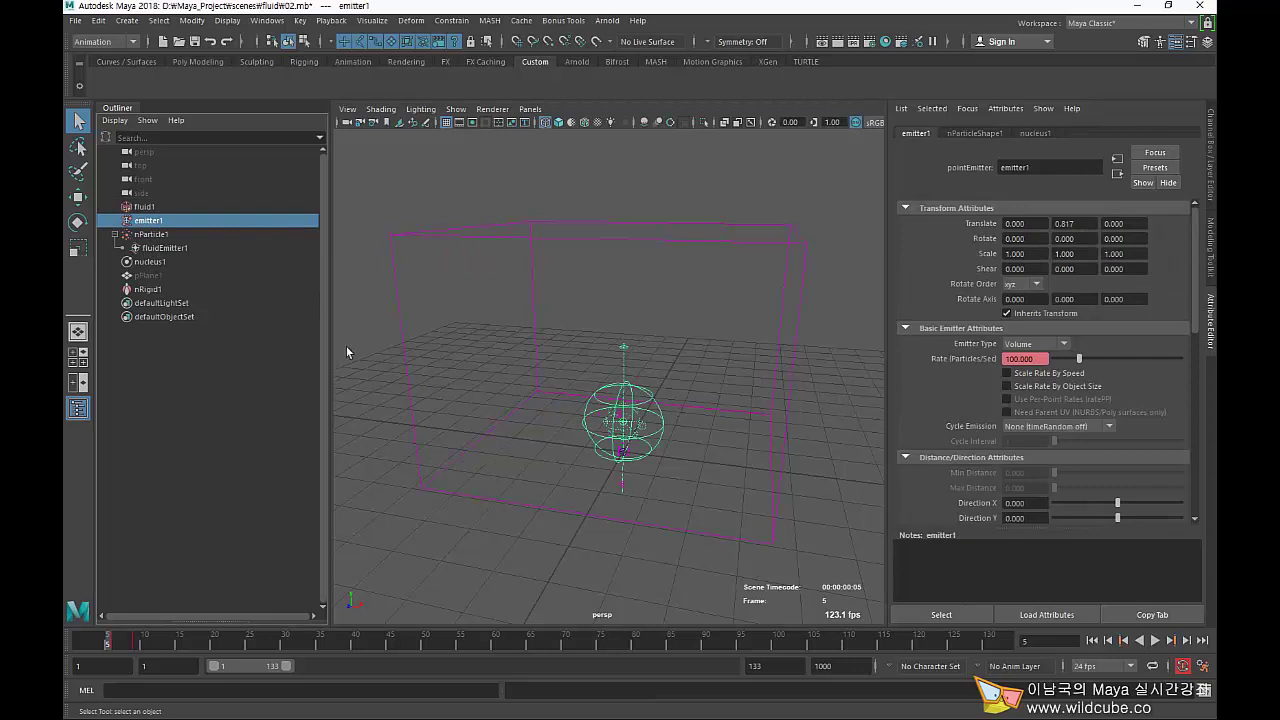
pyautogui.click(405, 328)
pyautogui.scroll(5, 996, 223)
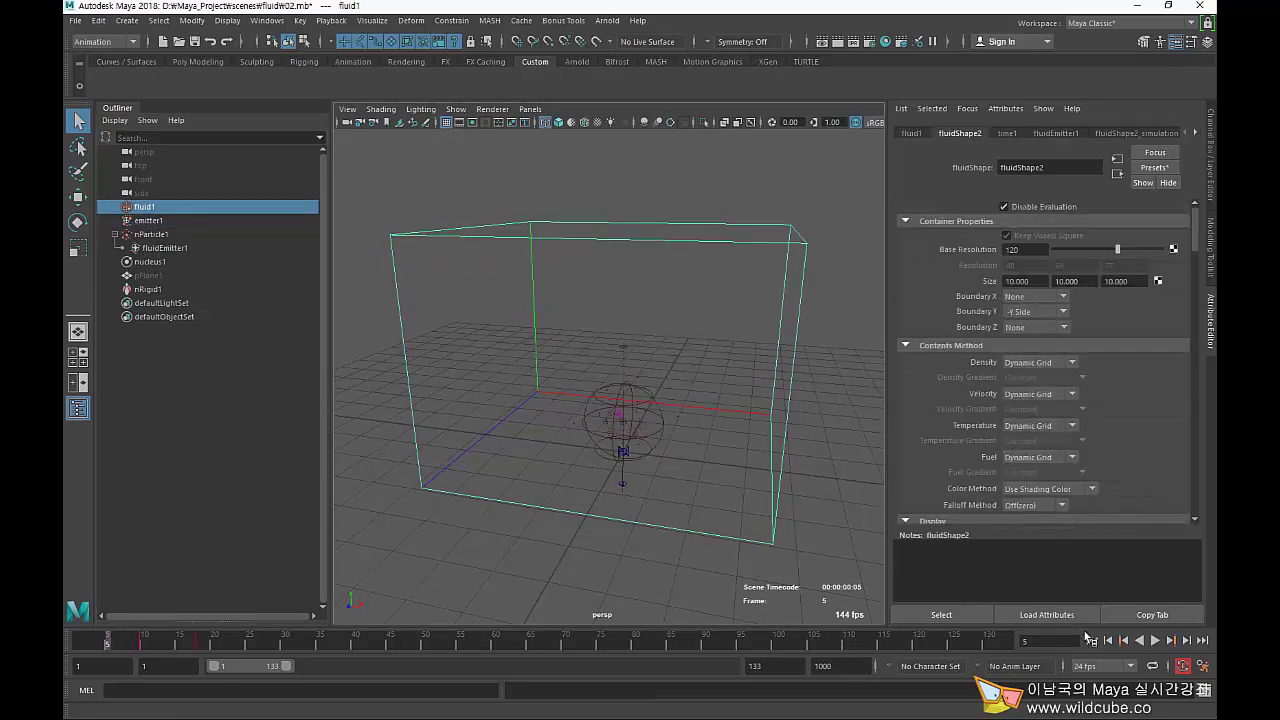
# Play the simulation to frame 18 and select nParticle1 to show its nParticleShape1 settings.
pyautogui.click(1155, 640)
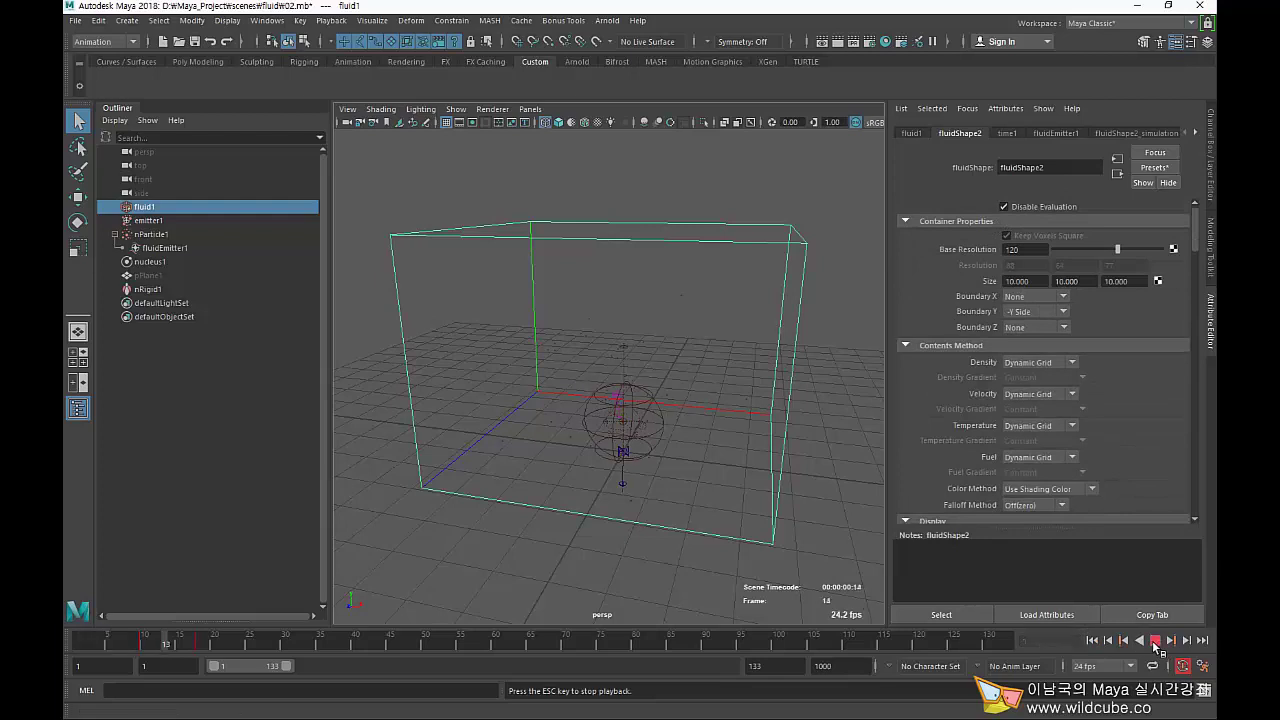
pyautogui.click(1155, 641)
pyautogui.click(540, 424)
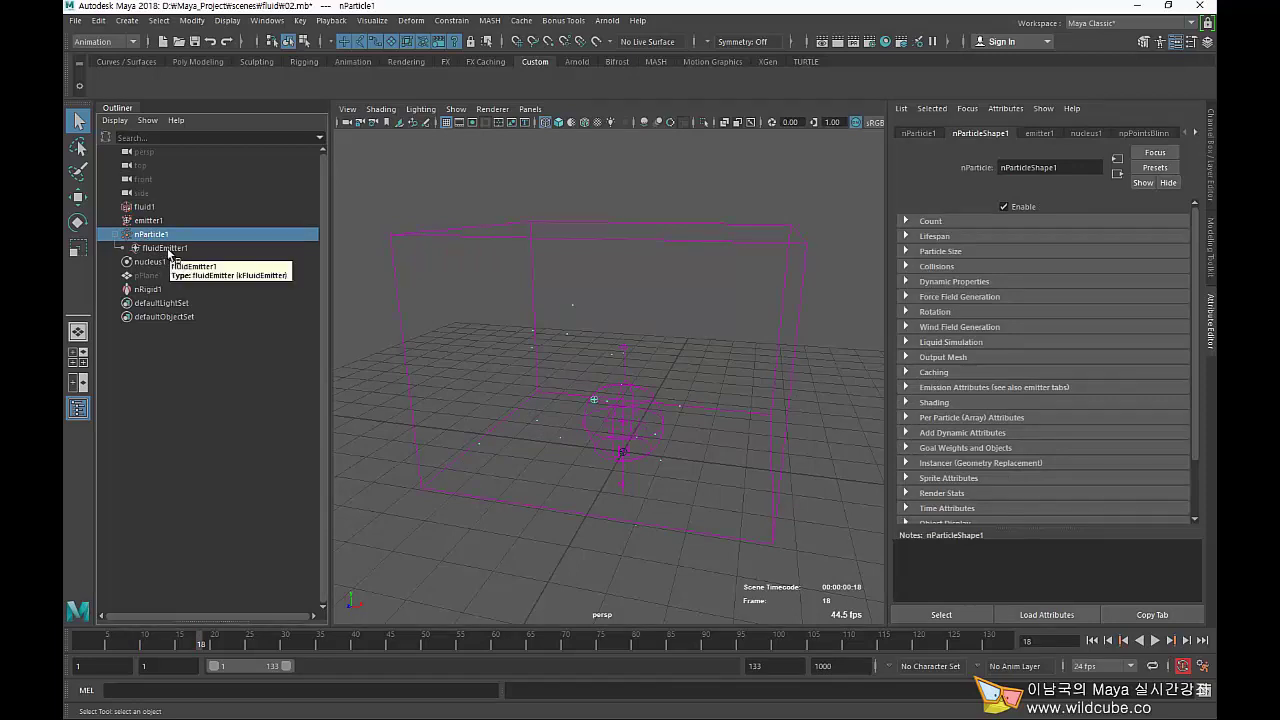
pyautogui.moveTo(170, 255); pyautogui.dragTo(176, 280, button='middle')
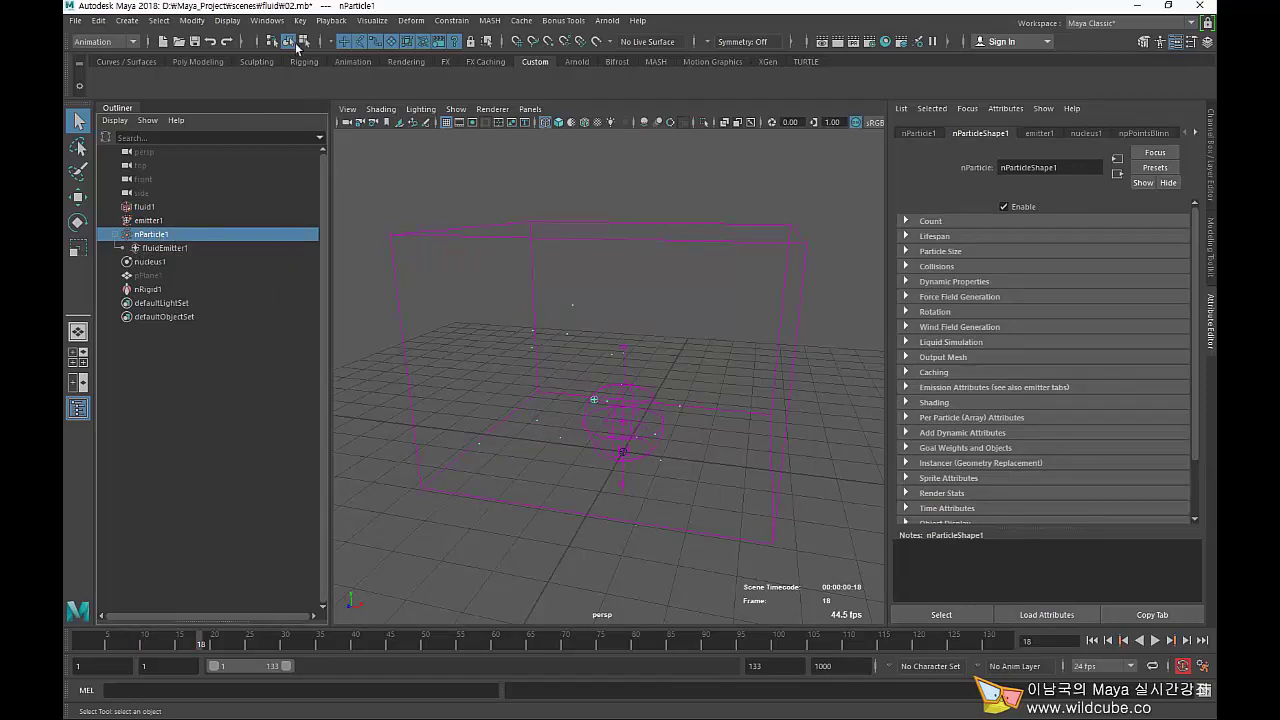
pyautogui.click(95, 42)
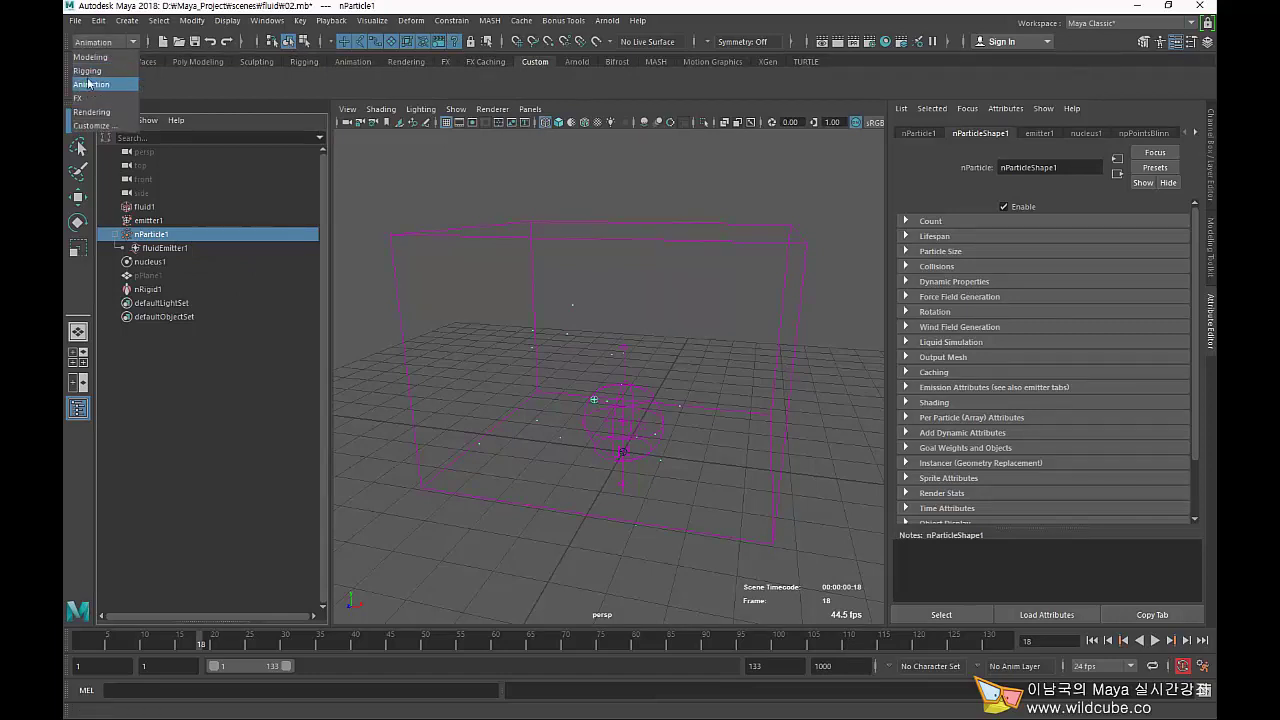
# Switch to the FX menu set and open the Volume Axis field options under Fields/Solvers.
pyautogui.click(80, 98)
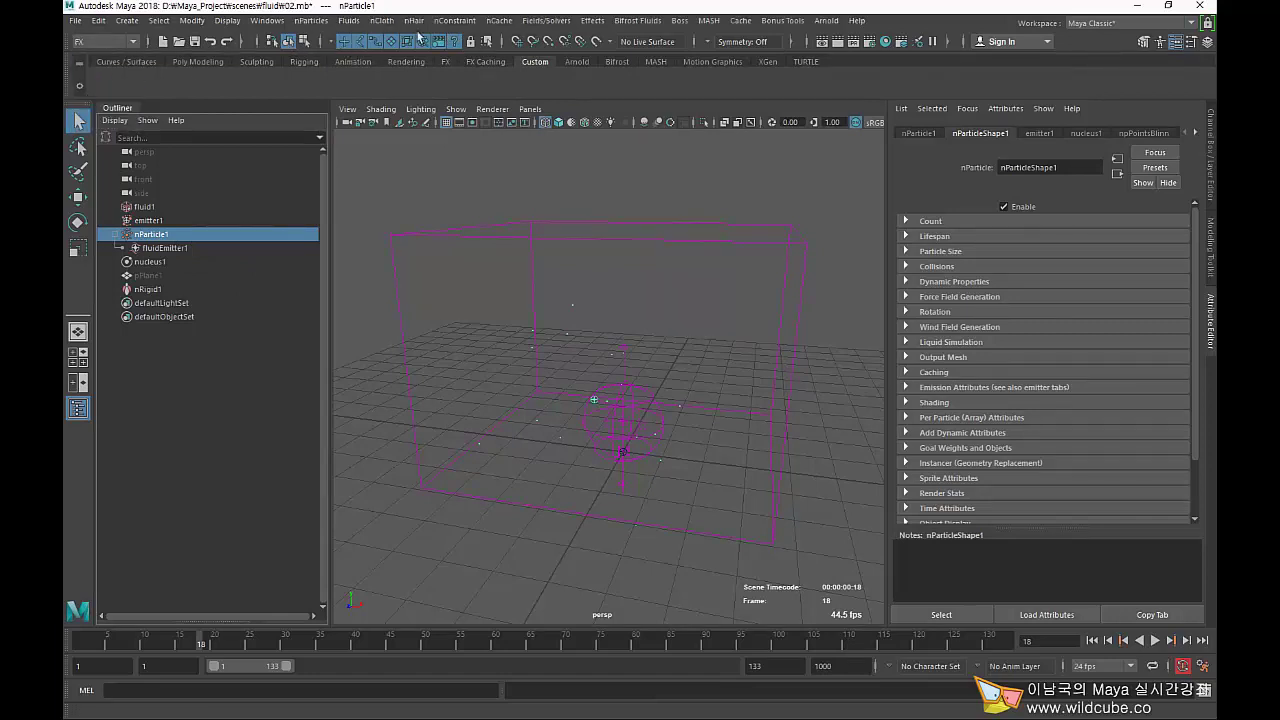
pyautogui.click(352, 22)
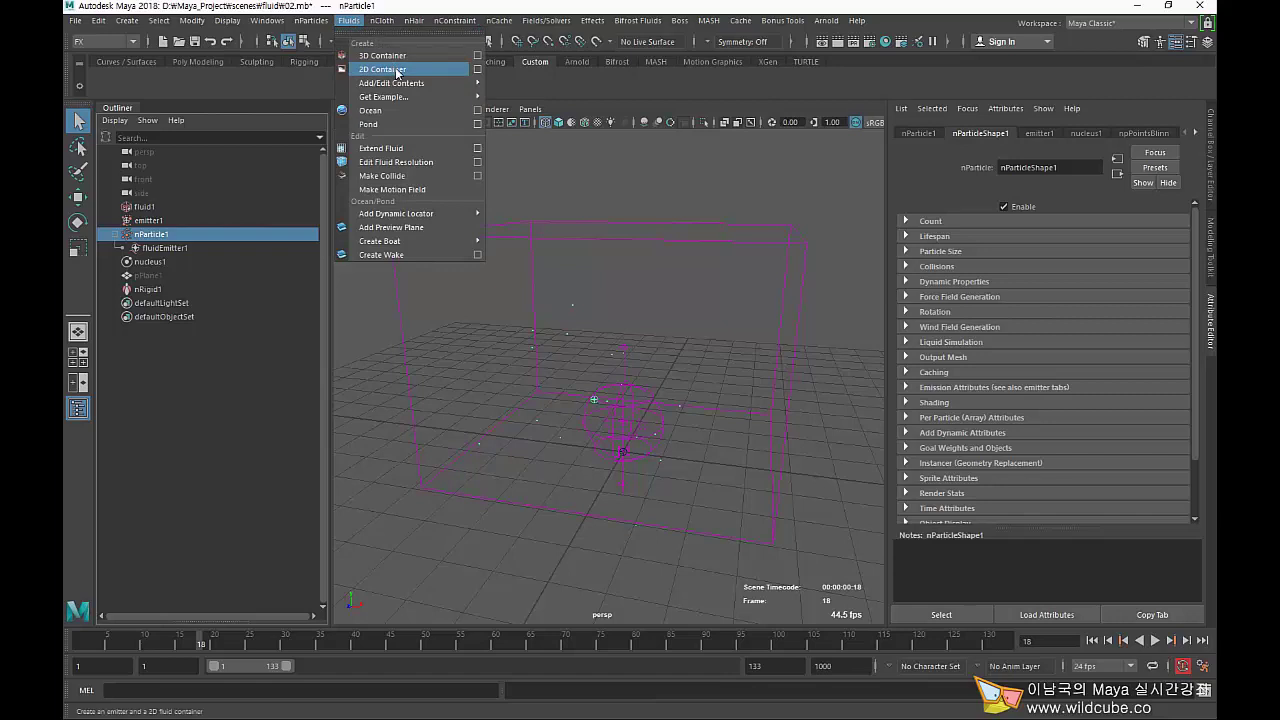
pyautogui.click(439, 22)
pyautogui.click(441, 22)
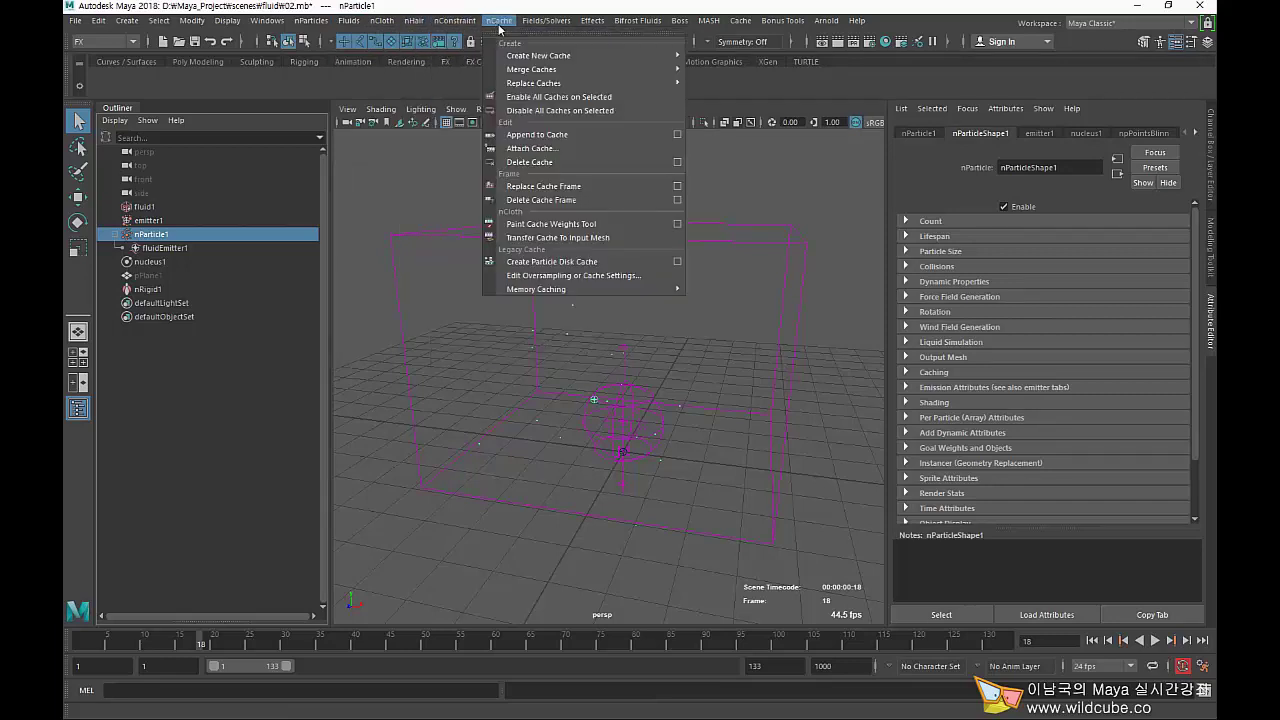
pyautogui.click(437, 14)
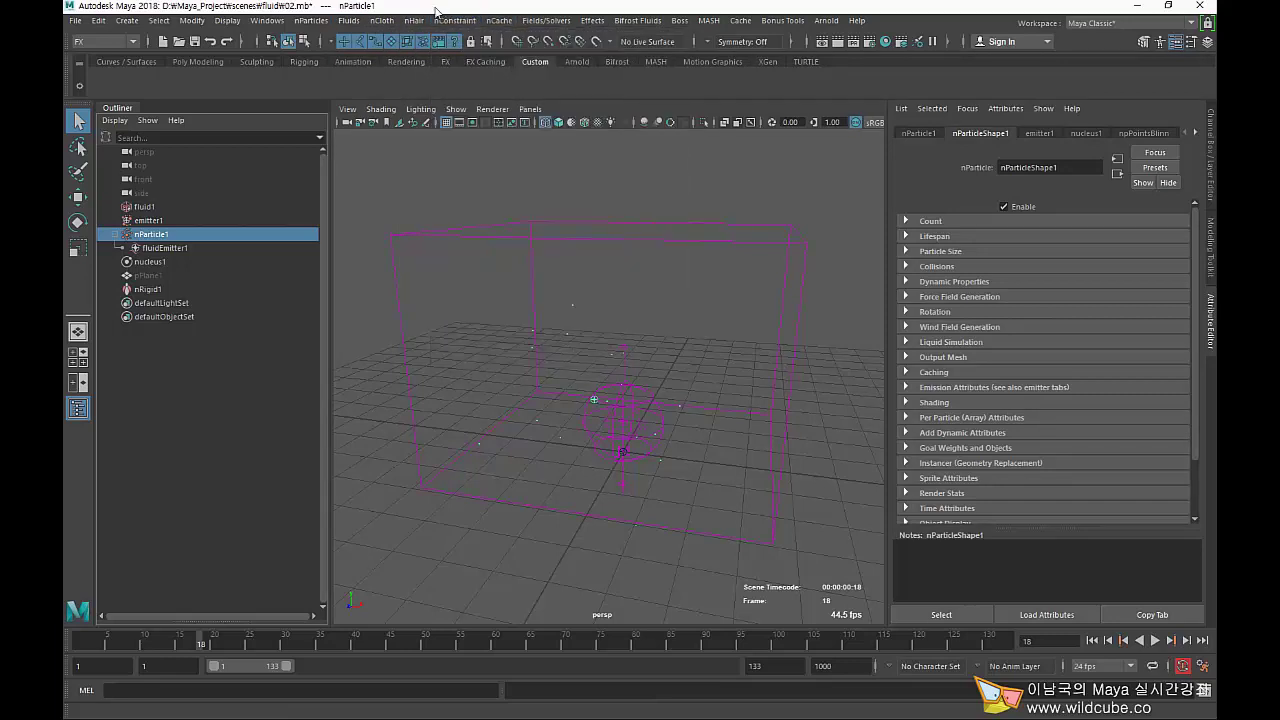
pyautogui.click(548, 22)
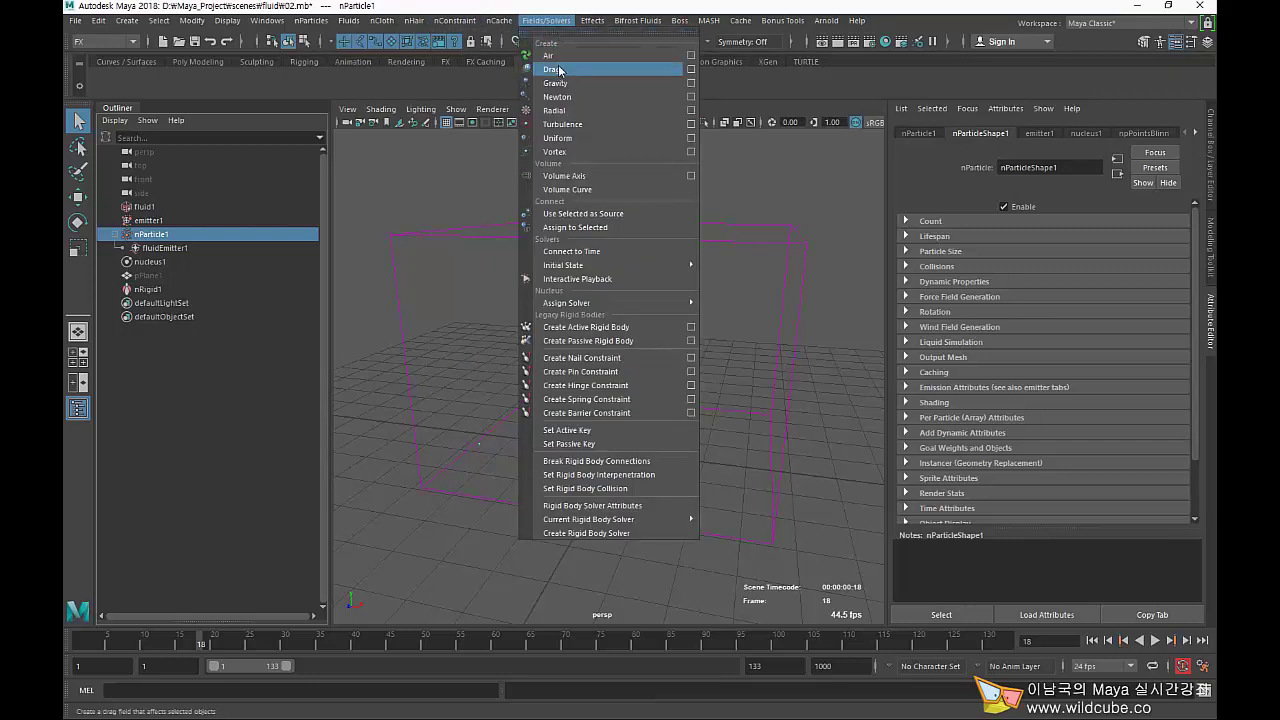
pyautogui.click(697, 177)
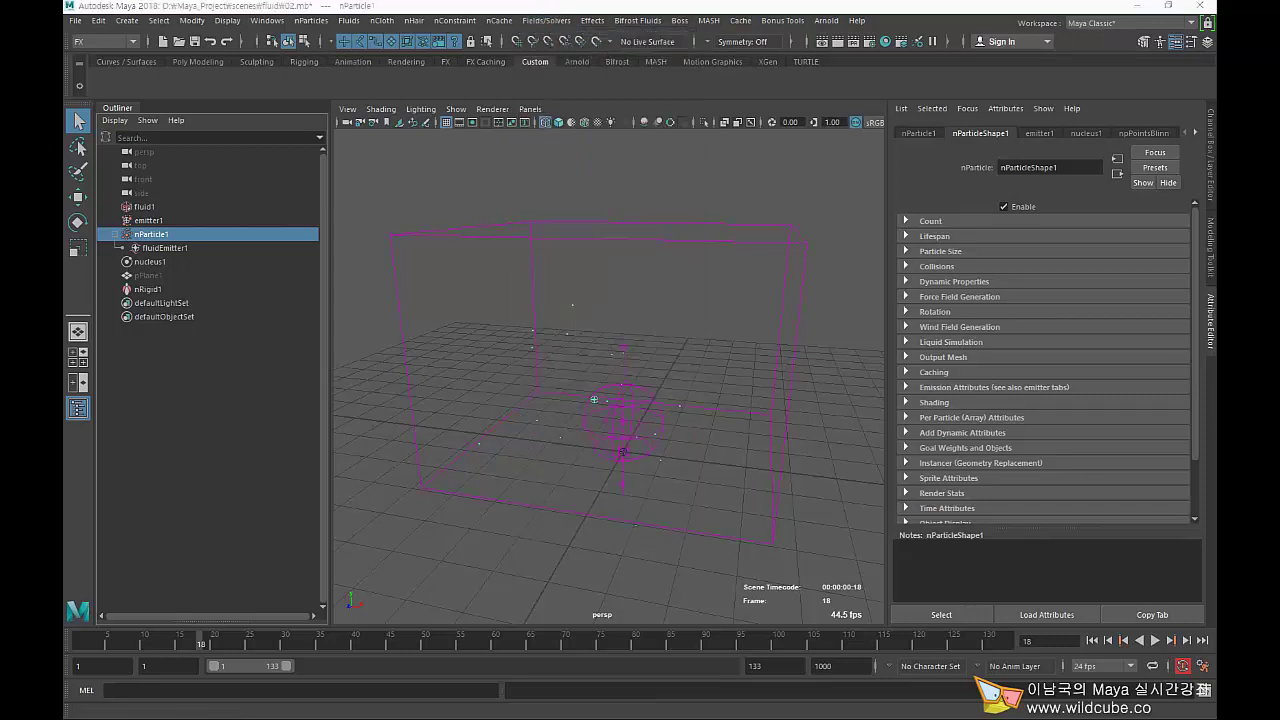
# Create a Volume Axis field with a Sphere volume shape.
pyautogui.click(756, 358)
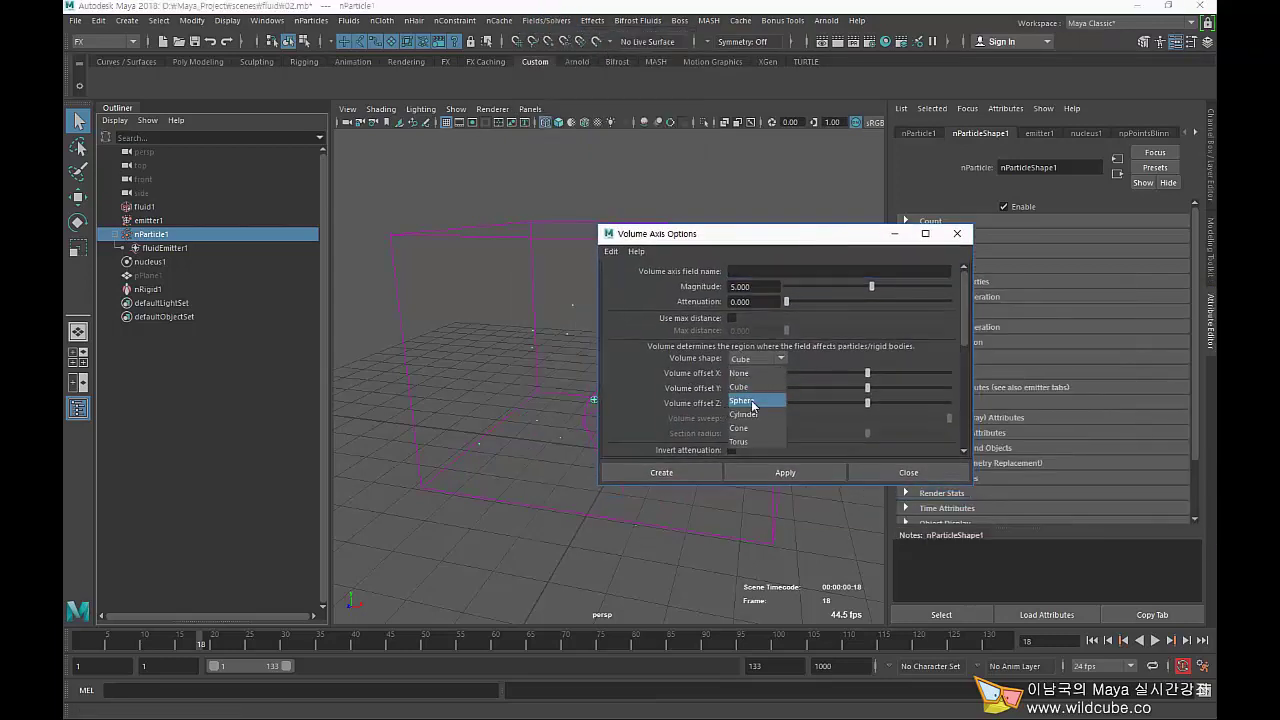
pyautogui.click(753, 401)
pyautogui.scroll(-1, 790, 415)
pyautogui.scroll(-1, 790, 415)
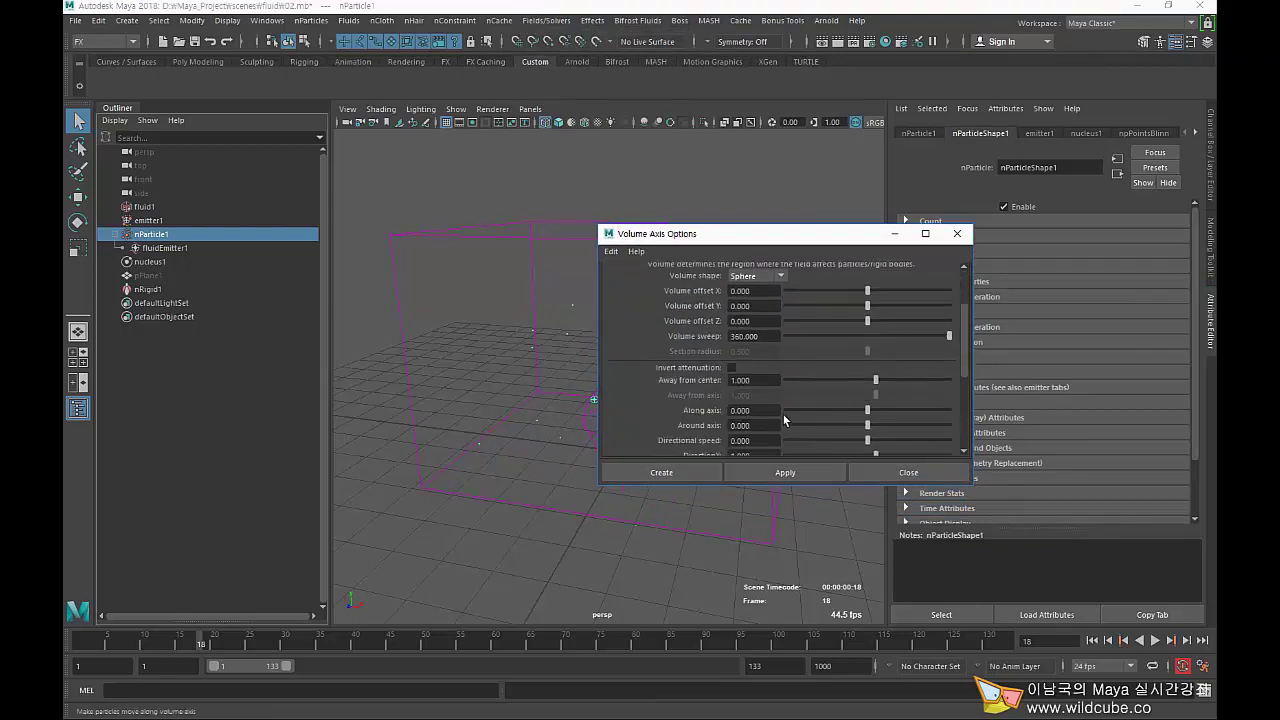
pyautogui.scroll(2, 784, 420)
pyautogui.scroll(-2, 784, 420)
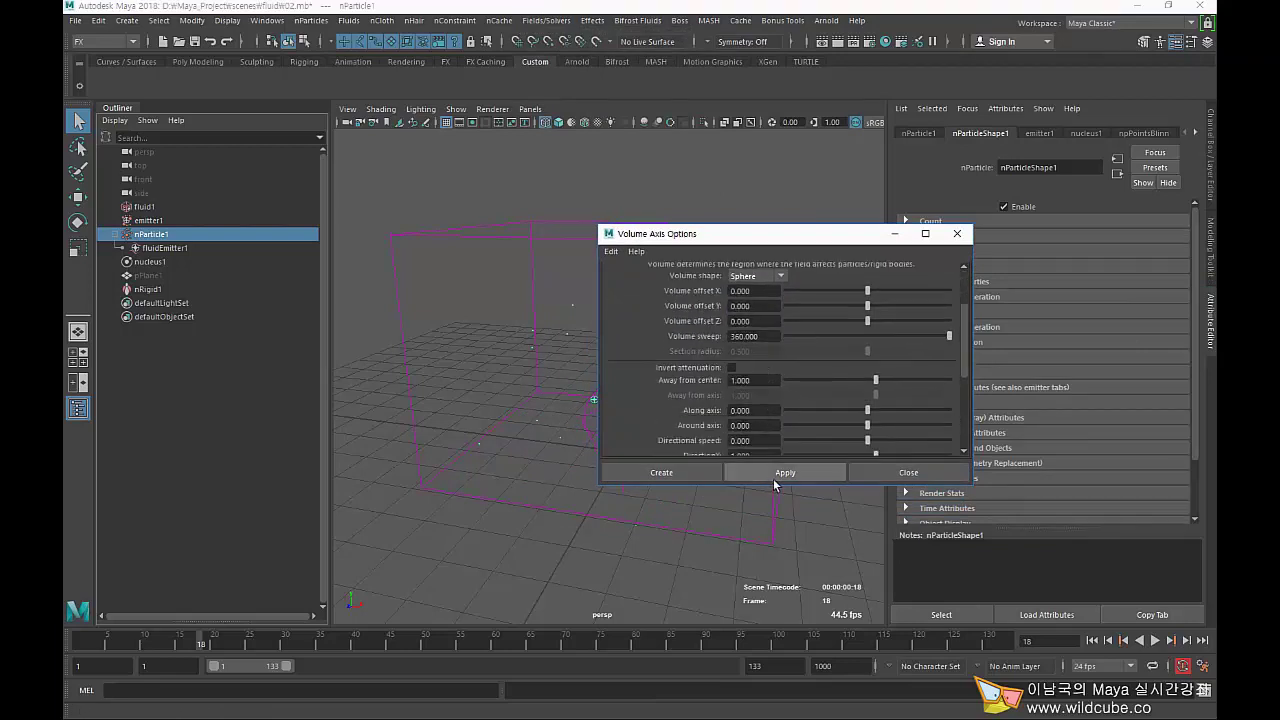
pyautogui.click(773, 478)
pyautogui.click(896, 472)
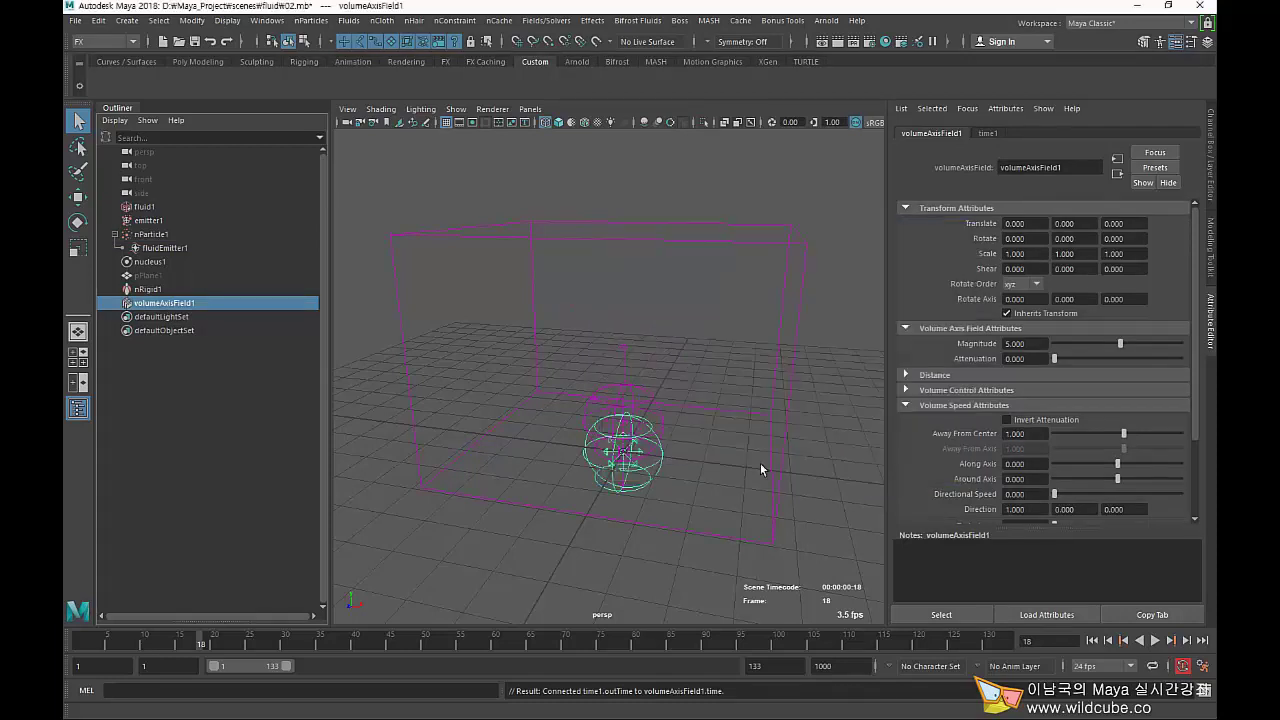
# Select volumeAxisField1 in the Outliner to load its attributes and zoom in on it.
pyautogui.click(506, 566)
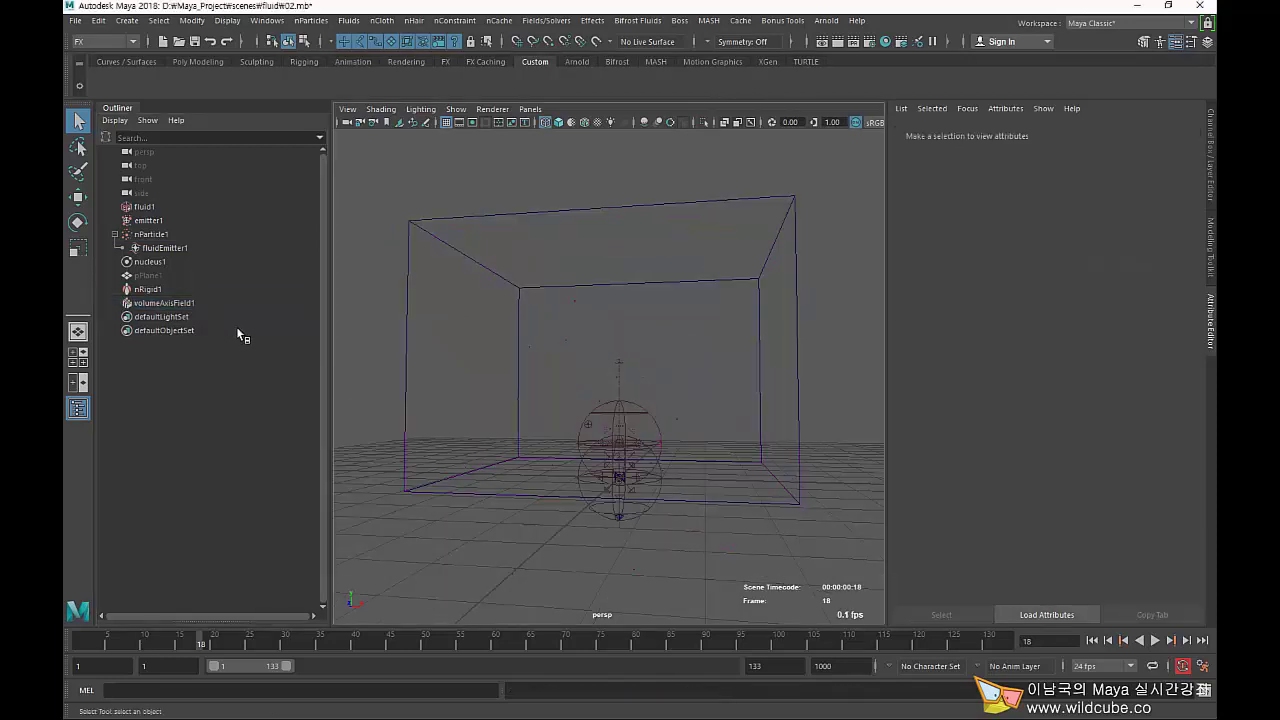
pyautogui.click(180, 303)
pyautogui.scroll(3, 486, 420)
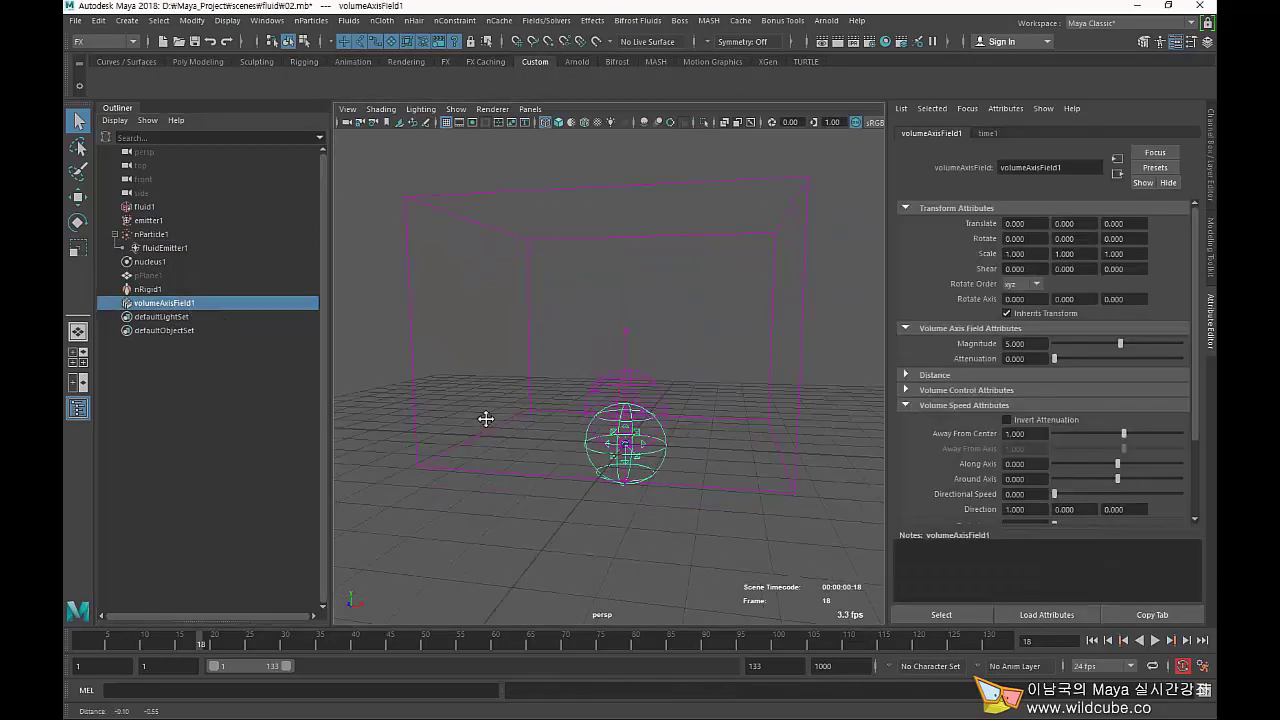
# Set the volume axis field's Along Axis speed to 10.
pyautogui.keyDown('alt'); pyautogui.moveTo(518, 405); pyautogui.dragTo(614, 486); pyautogui.keyUp('alt')
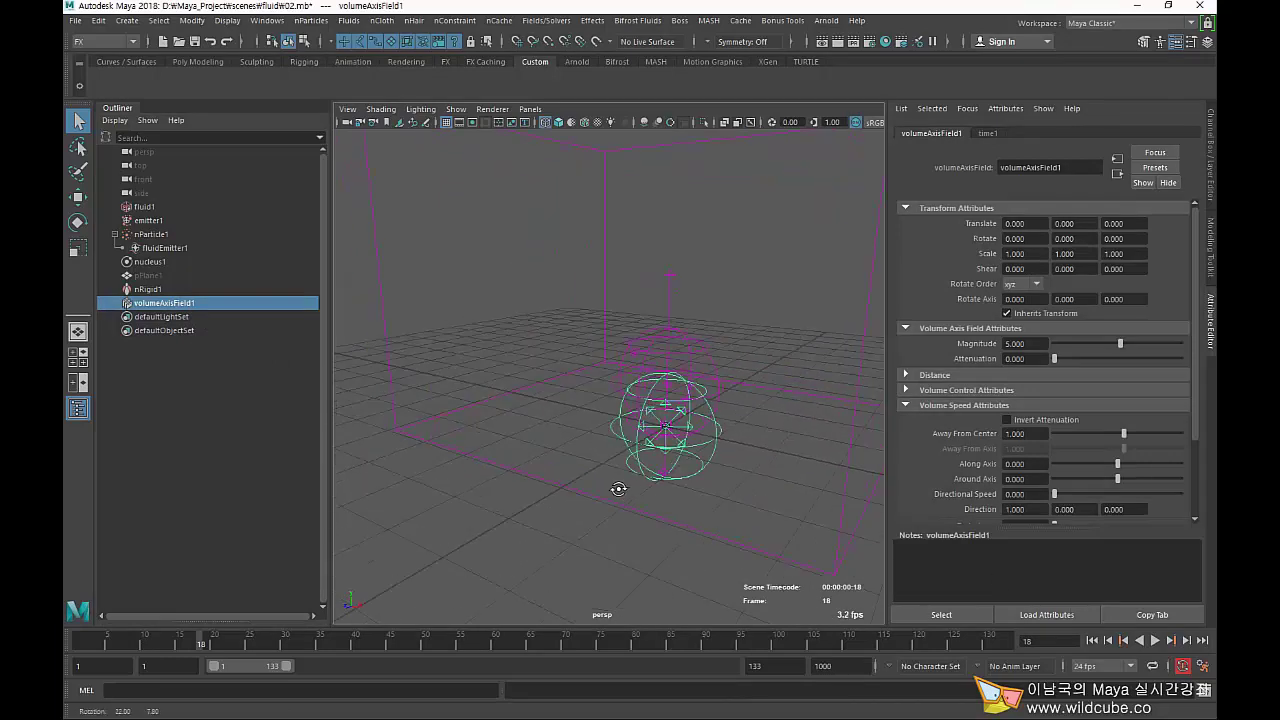
pyautogui.press('w')
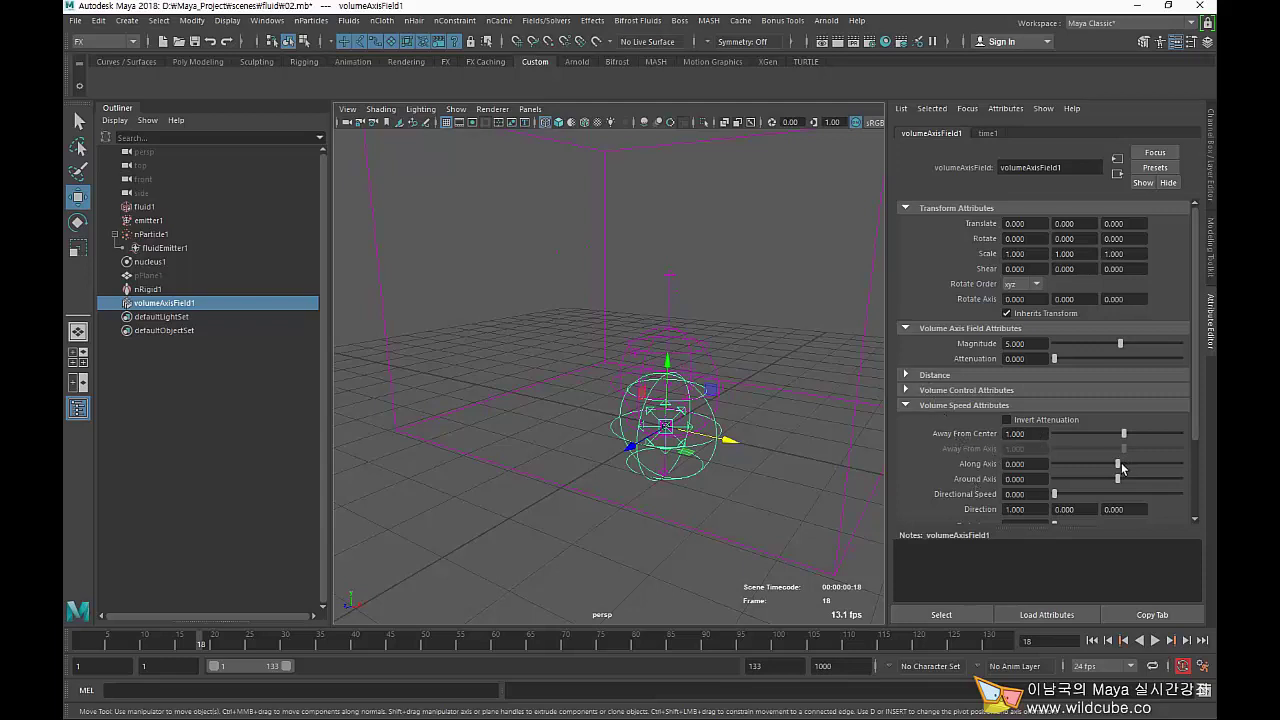
pyautogui.moveTo(1118, 463); pyautogui.dragTo(1181, 463)
pyautogui.keyDown('alt'); pyautogui.moveTo(700, 330); pyautogui.dragTo(641, 325); pyautogui.keyUp('alt')
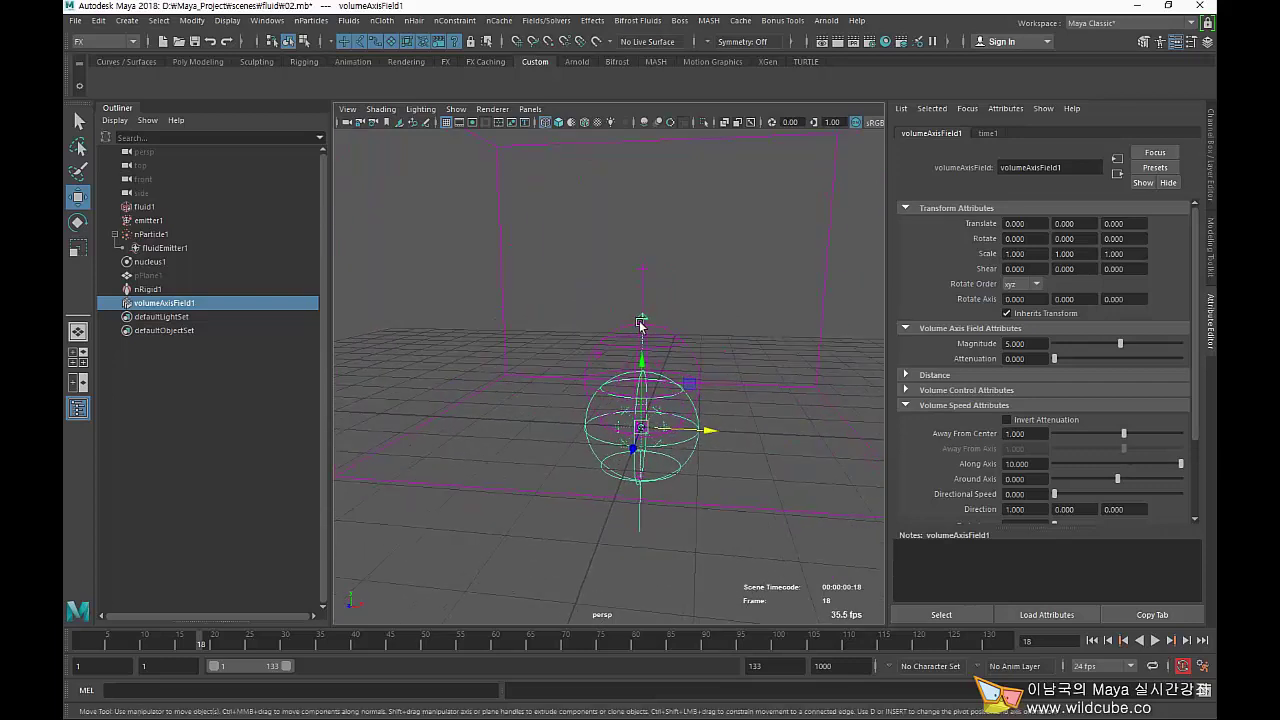
# Rotate the field -26.654 in Z, scale it to 1.35, and raise it inside the container.
pyautogui.press('e')
pyautogui.moveTo(625, 368); pyautogui.dragTo(645, 379)
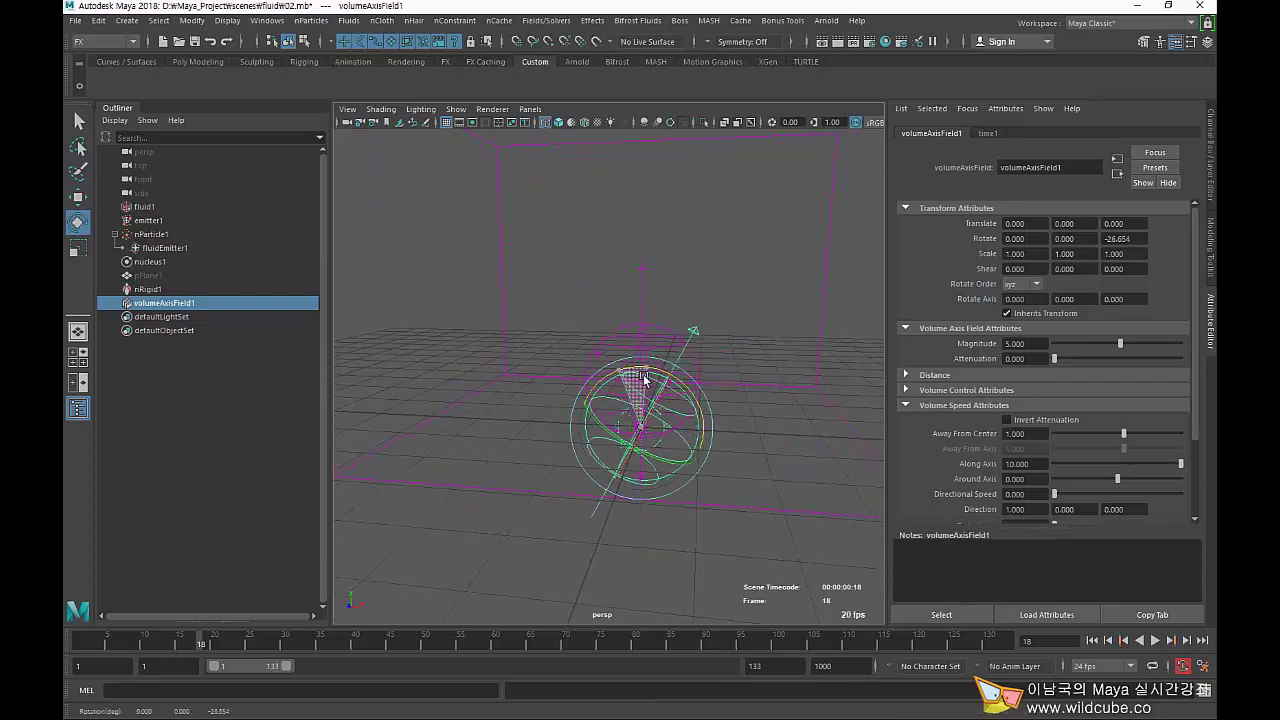
pyautogui.press('r')
pyautogui.moveTo(641, 427); pyautogui.dragTo(688, 383)
pyautogui.press('w')
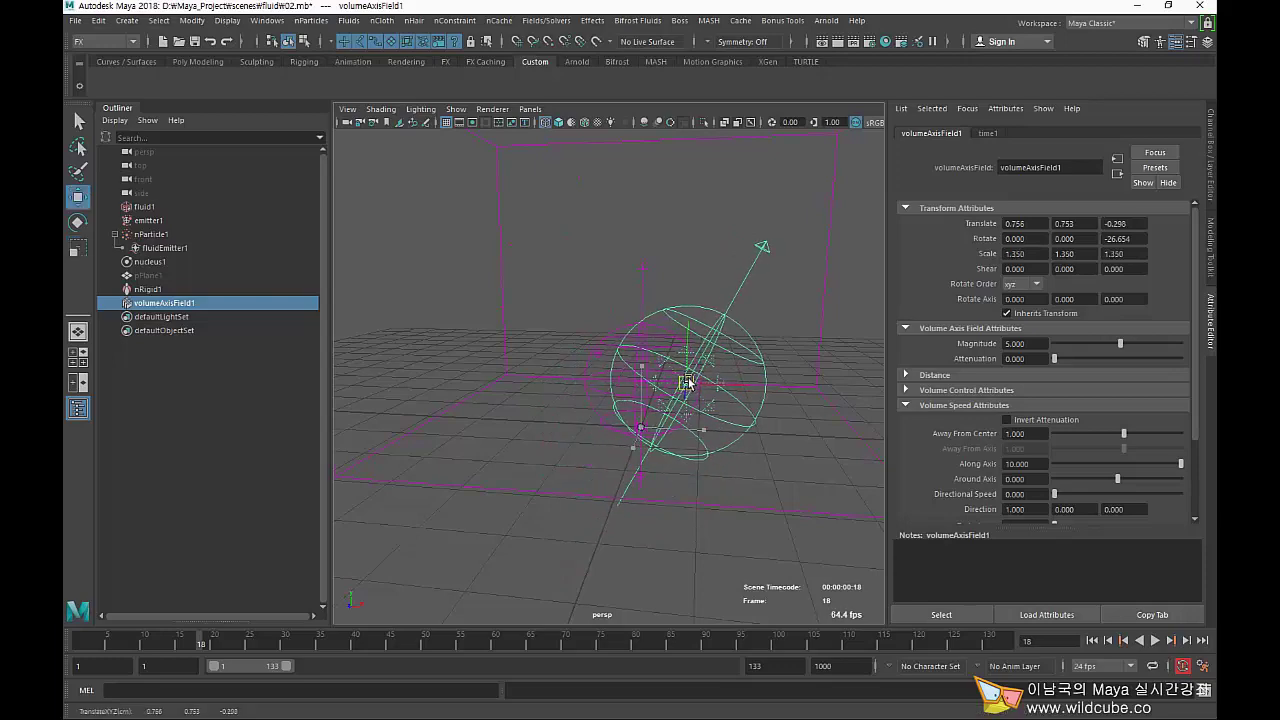
pyautogui.moveTo(571, 400)
pyautogui.keyDown('alt'); pyautogui.mouseDown()
pyautogui.moveTo(700, 395)
pyautogui.moveTo(730, 372)
pyautogui.moveTo(715, 360)
pyautogui.moveTo(677, 393)
pyautogui.mouseUp(); pyautogui.keyUp('alt')
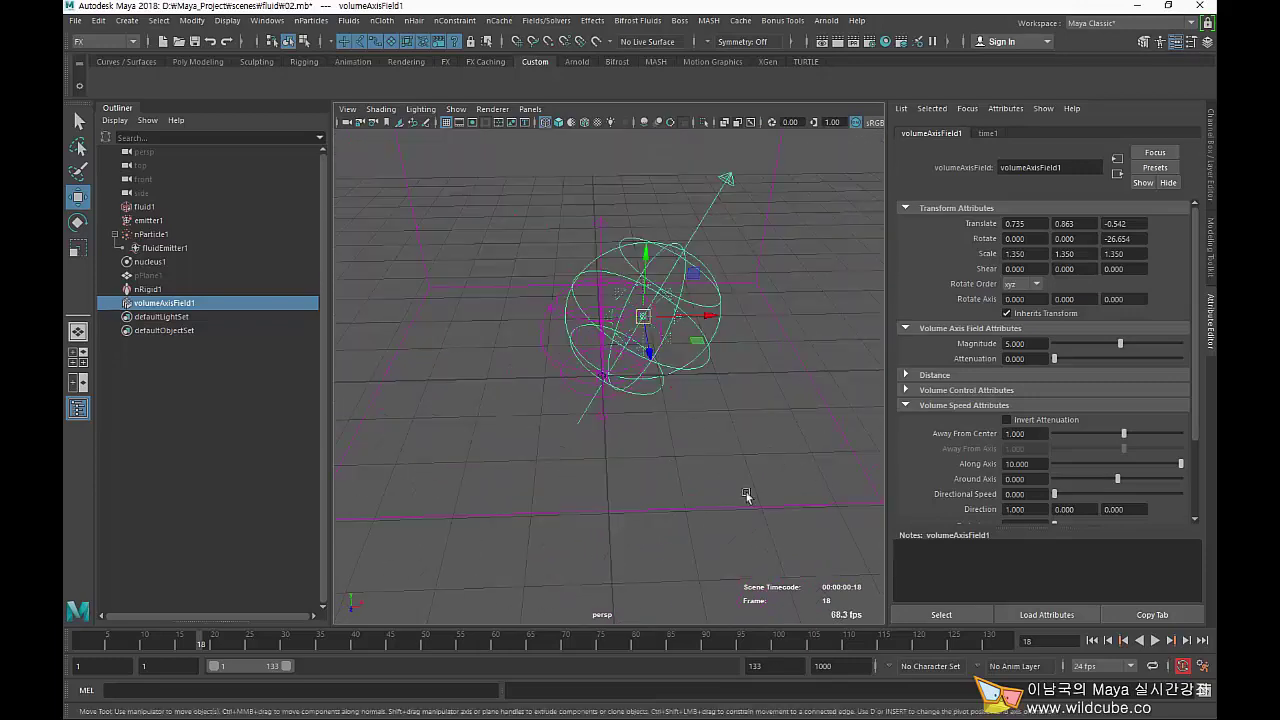
pyautogui.keyDown('alt'); pyautogui.moveTo(745, 495); pyautogui.dragTo(633, 477); pyautogui.keyUp('alt')
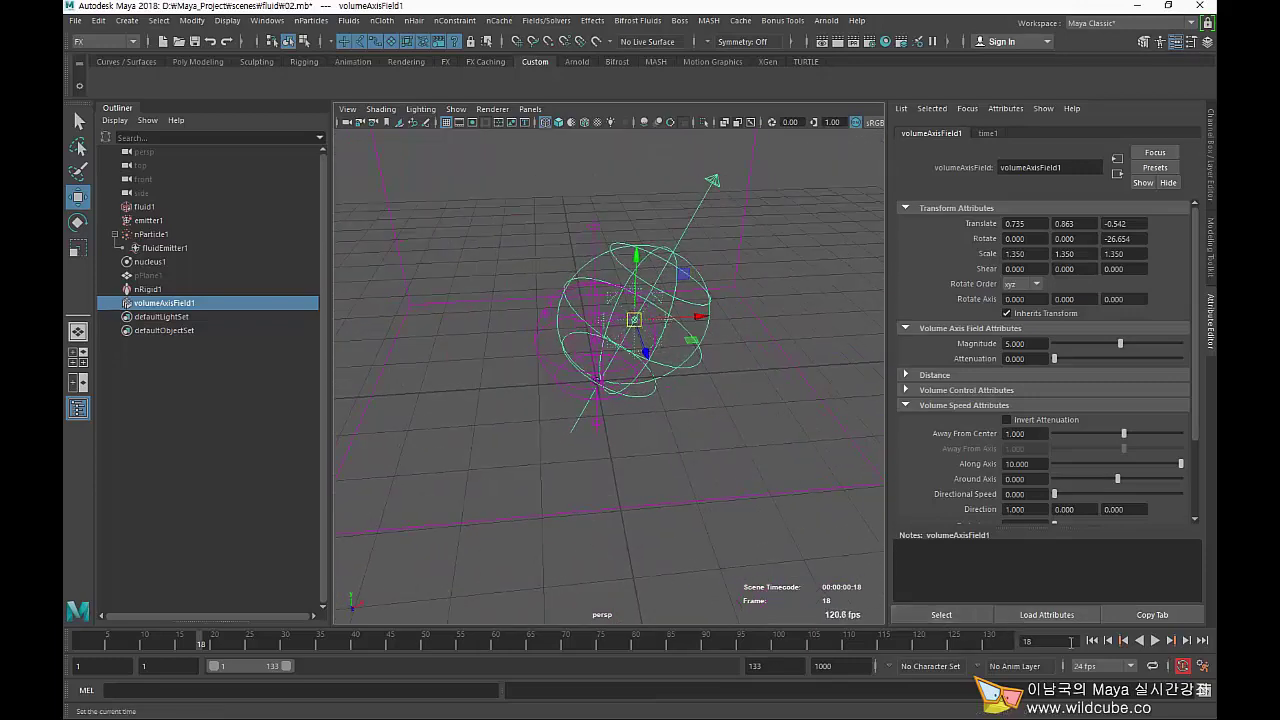
pyautogui.write('1')
# Preview the particles by playing to frame 30, then replay from the start.
pyautogui.click(1155, 640)
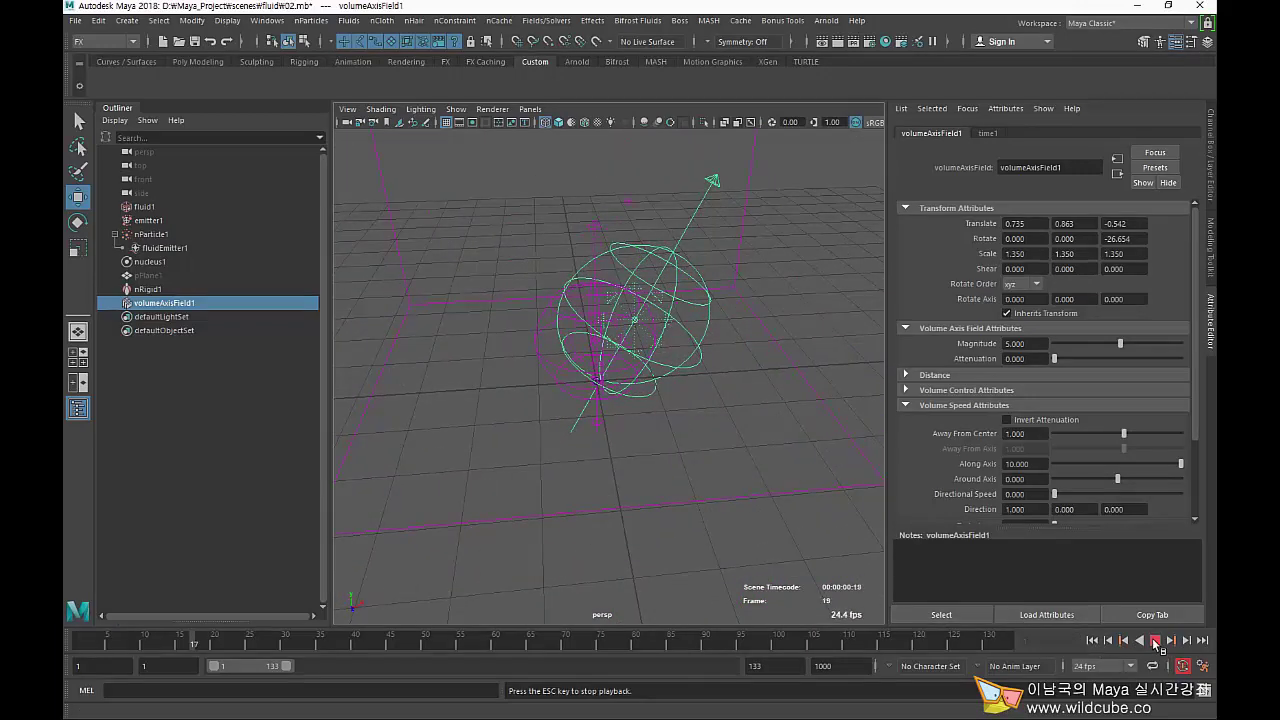
pyautogui.click(1155, 640)
pyautogui.moveTo(600, 450)
pyautogui.keyDown('alt'); pyautogui.mouseDown()
pyautogui.moveTo(551, 449)
pyautogui.moveTo(322, 383)
pyautogui.mouseUp(); pyautogui.keyUp('alt')
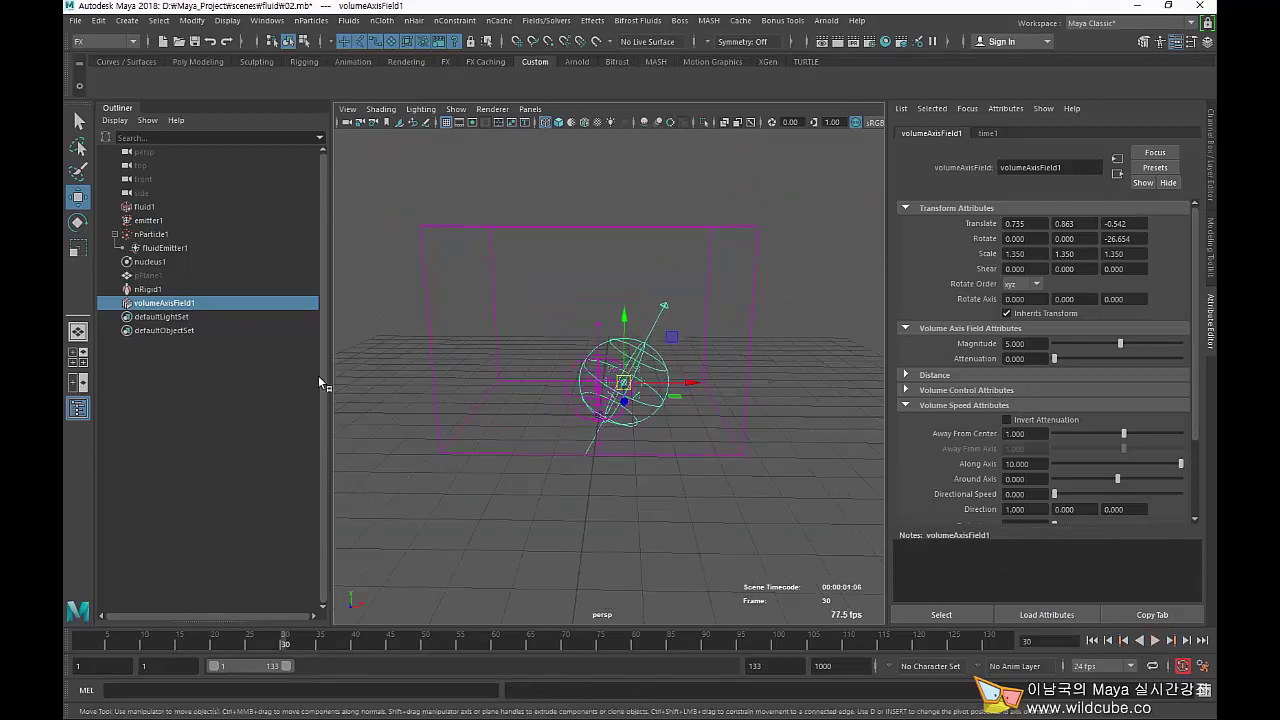
pyautogui.scroll(3, 557, 474)
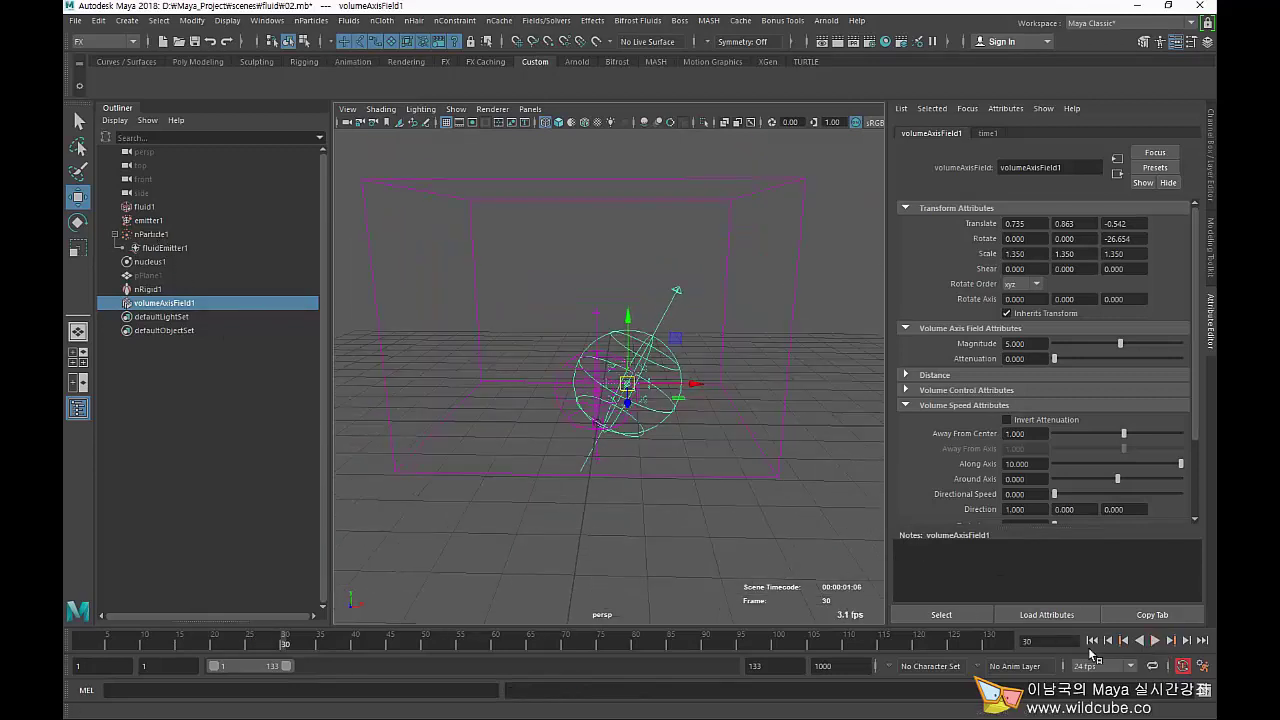
pyautogui.click(1092, 640)
pyautogui.click(1155, 640)
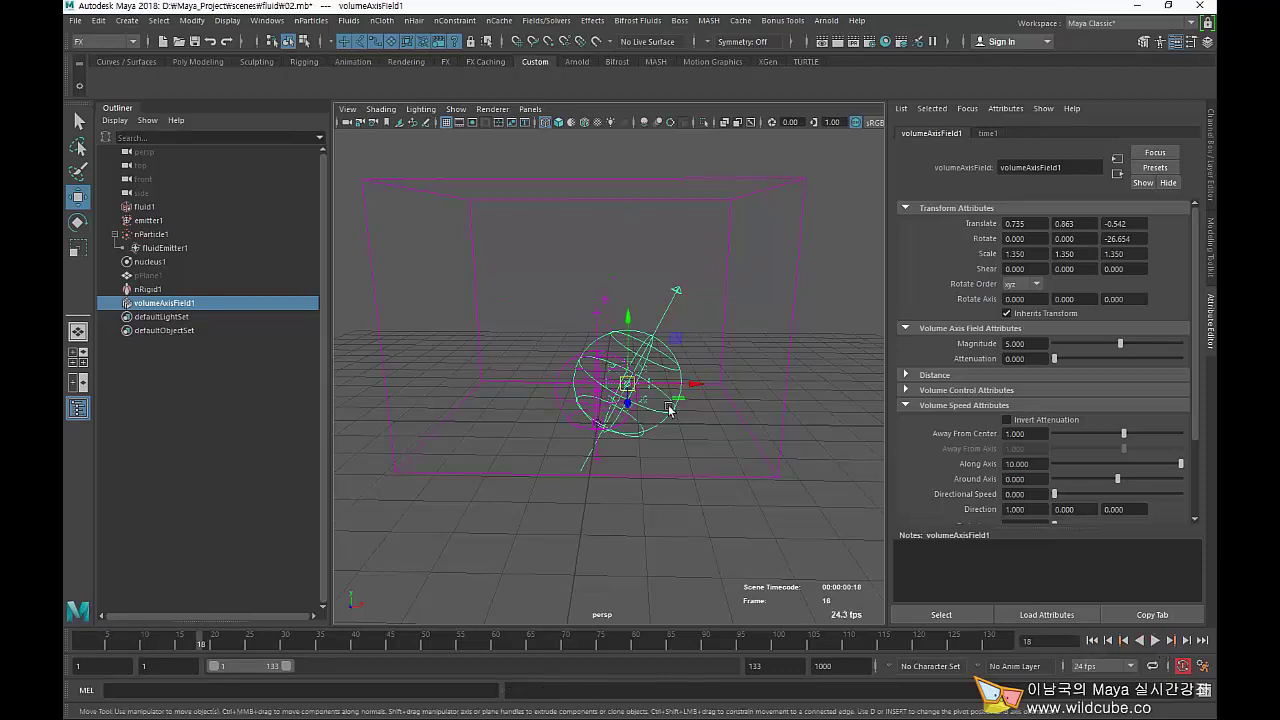
# Select nParticle1, replay the particles from the start, then reselect the volume axis field.
pyautogui.click(543, 318)
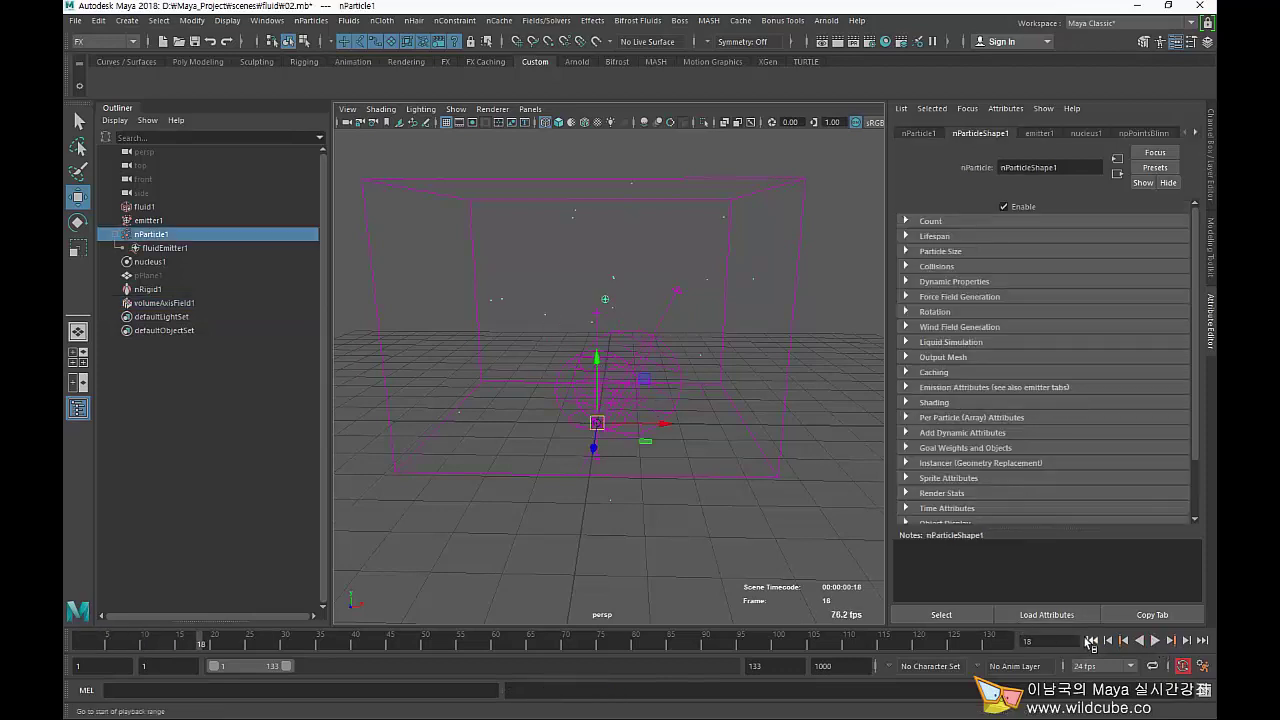
pyautogui.click(1091, 640)
pyautogui.click(1155, 640)
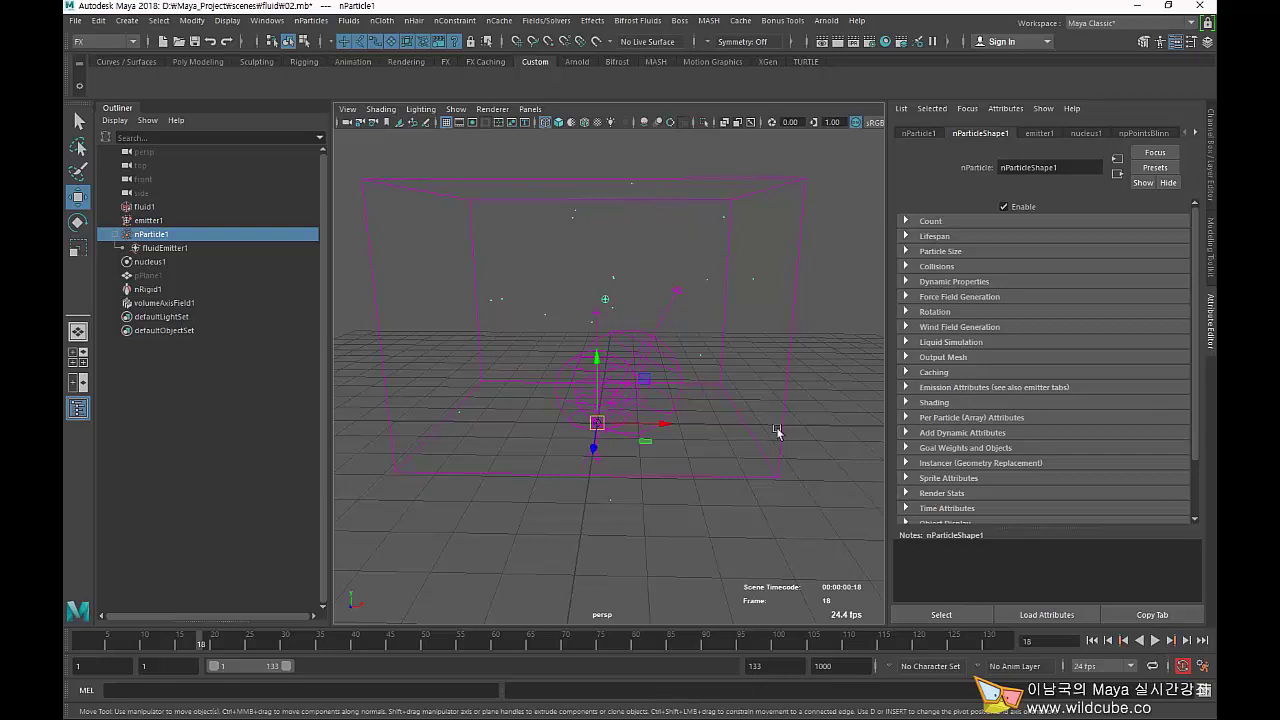
pyautogui.click(1091, 640)
pyautogui.click(1155, 640)
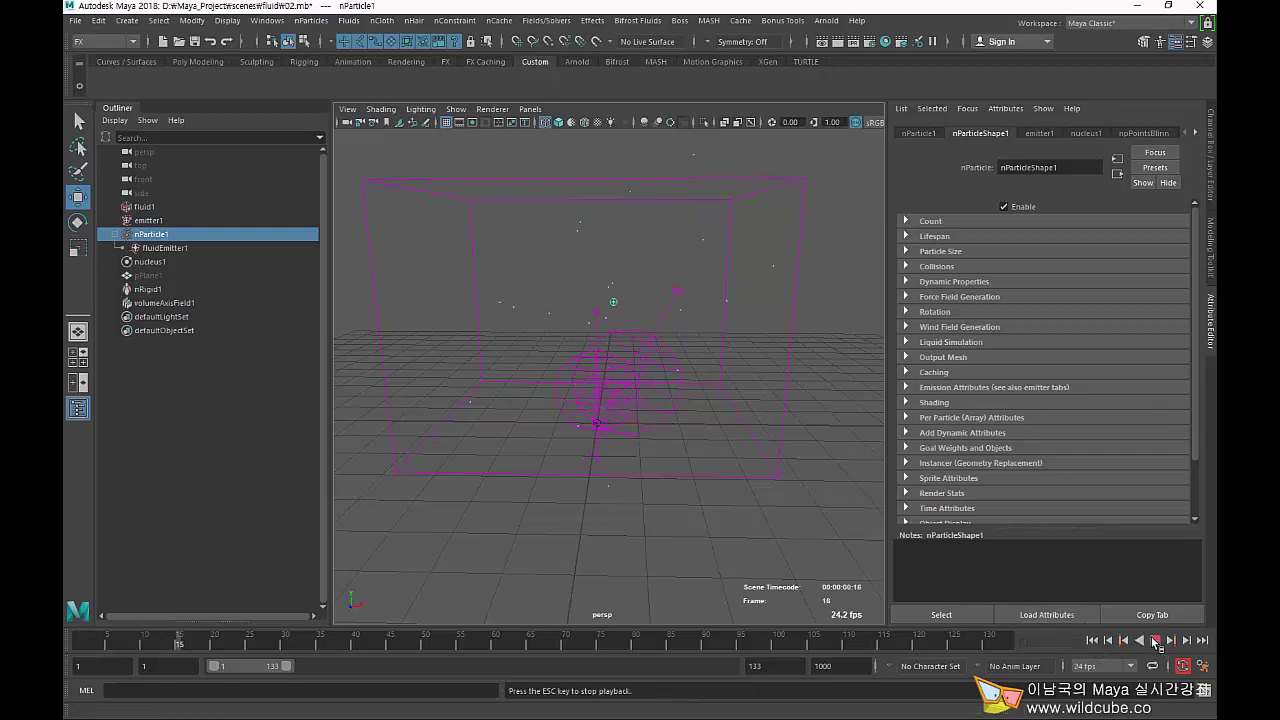
pyautogui.press('Escape')
pyautogui.click(781, 462)
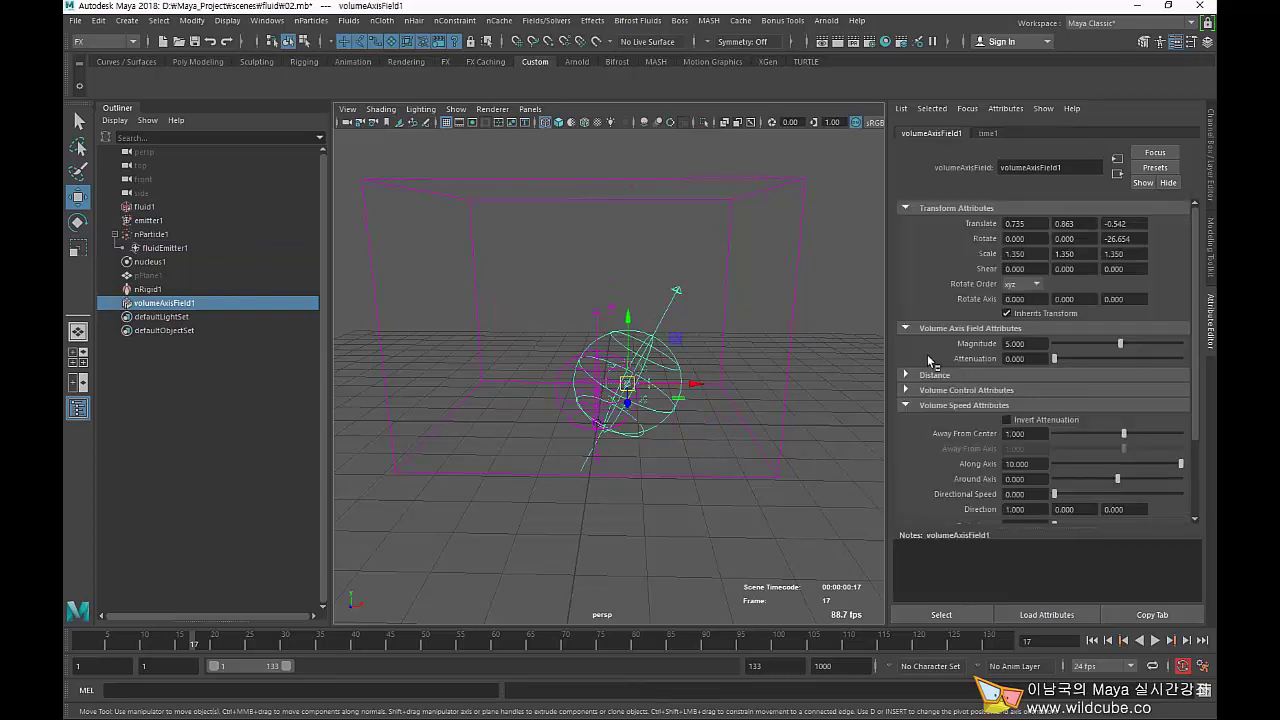
# Raise the volume axis field's Magnitude to 20 and replay the simulation from the start.
pyautogui.doubleClick(1020, 344)
pyautogui.write('20.000')
pyautogui.press('Return')
pyautogui.click(1092, 640)
pyautogui.click(1156, 640)
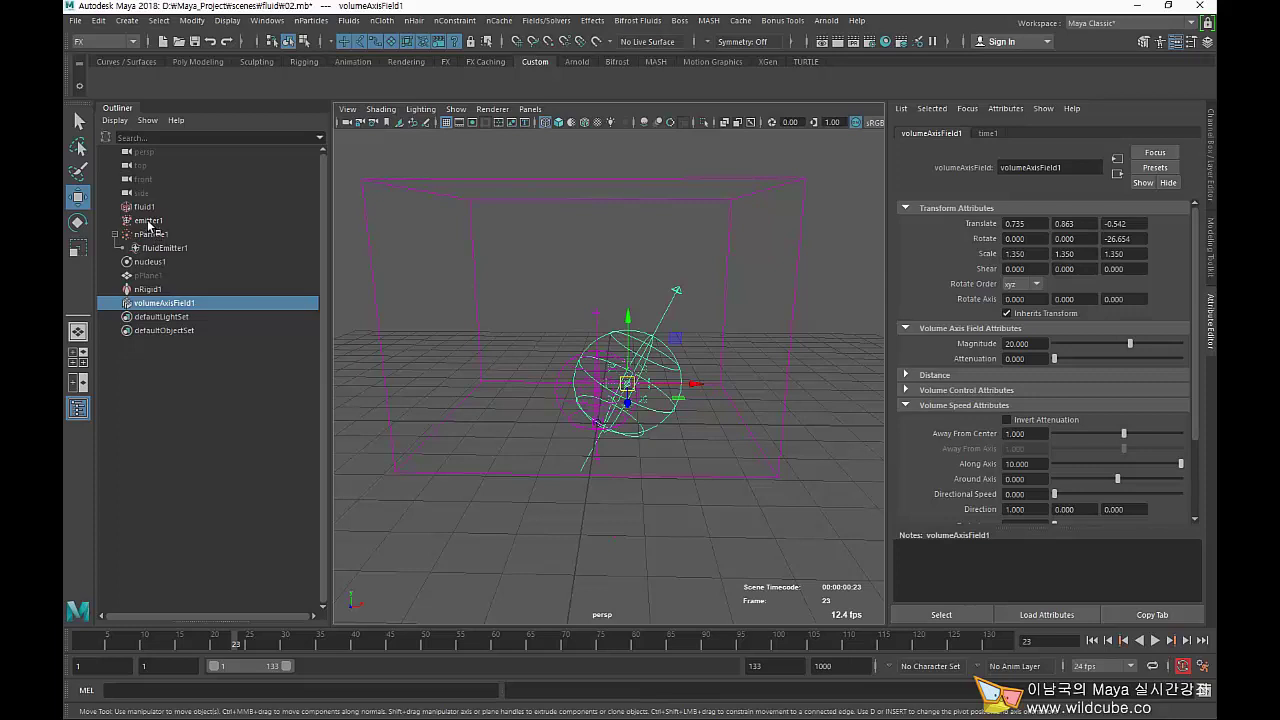
# Select nParticle1 and replay the particles several times from frame 1, then reselect the field.
pyautogui.click(151, 234)
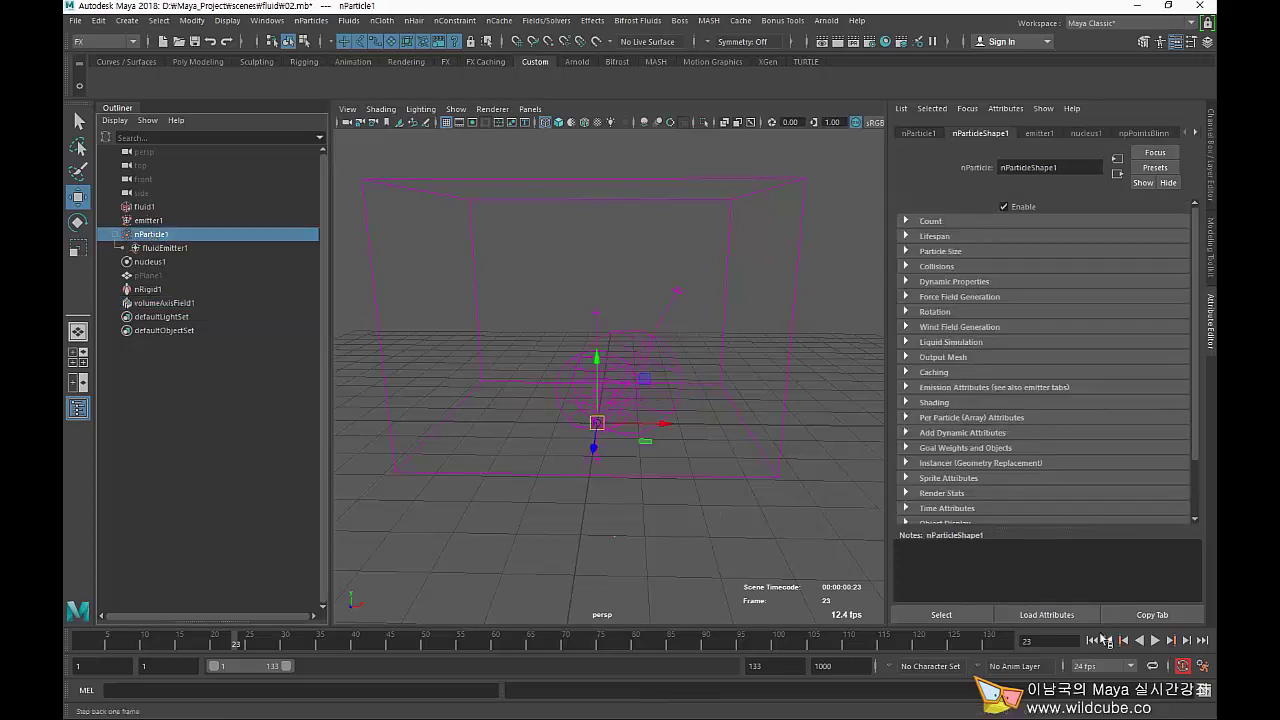
pyautogui.click(1093, 641)
pyautogui.click(1155, 640)
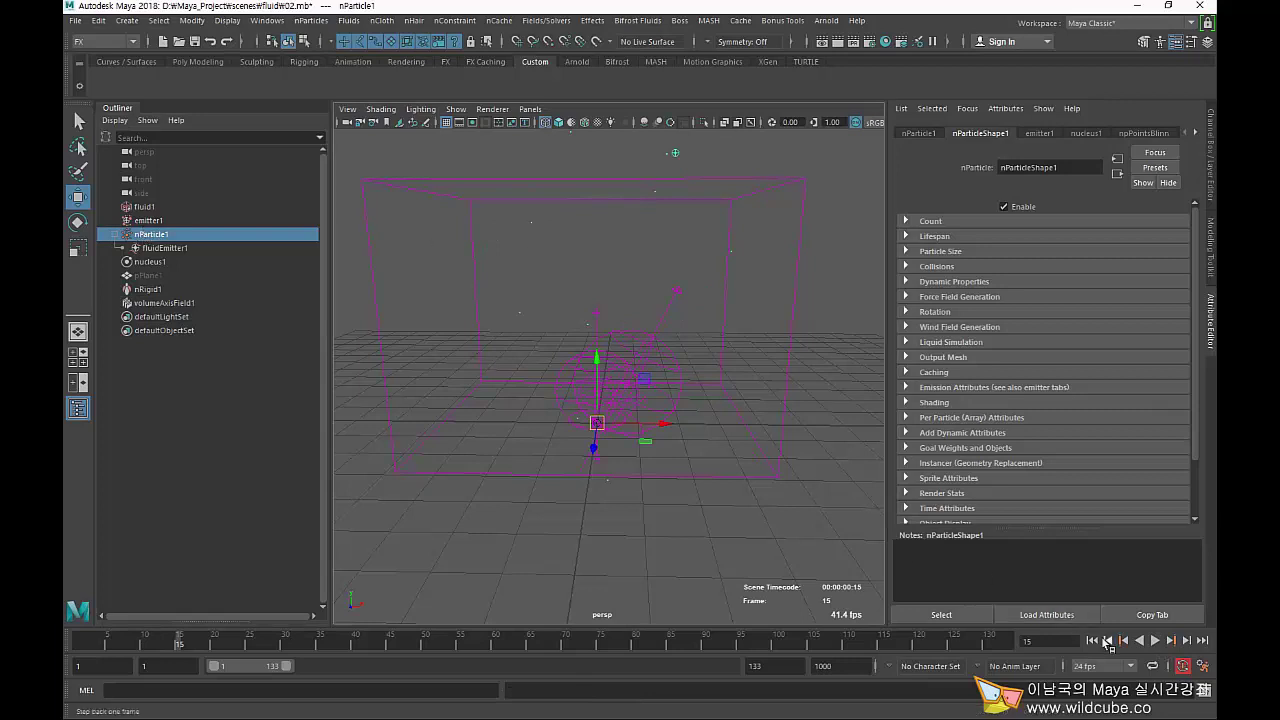
pyautogui.click(1093, 641)
pyautogui.click(1155, 640)
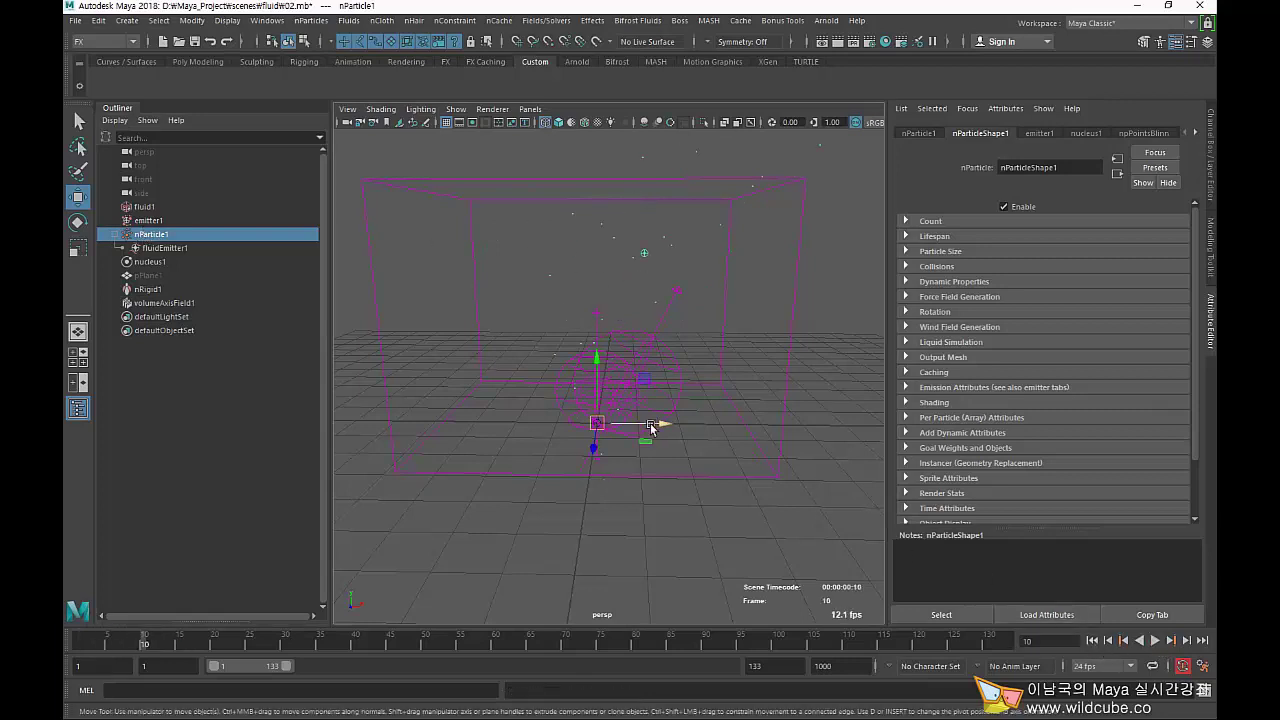
pyautogui.keyDown('alt'); pyautogui.moveTo(655, 425); pyautogui.dragTo(585, 428); pyautogui.keyUp('alt')
pyautogui.scroll(-5, 588, 425)
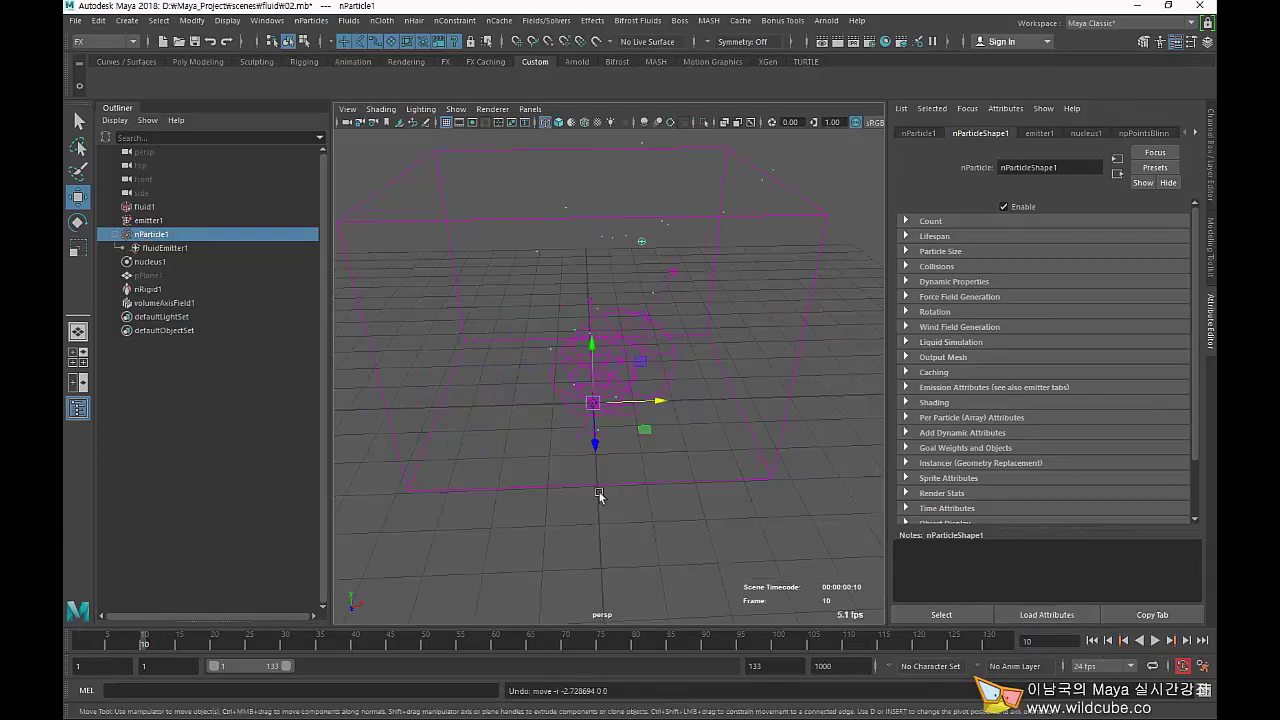
pyautogui.moveTo(600, 497)
pyautogui.keyDown('alt'); pyautogui.mouseDown()
pyautogui.moveTo(517, 468)
pyautogui.moveTo(600, 420)
pyautogui.mouseUp(); pyautogui.keyUp('alt')
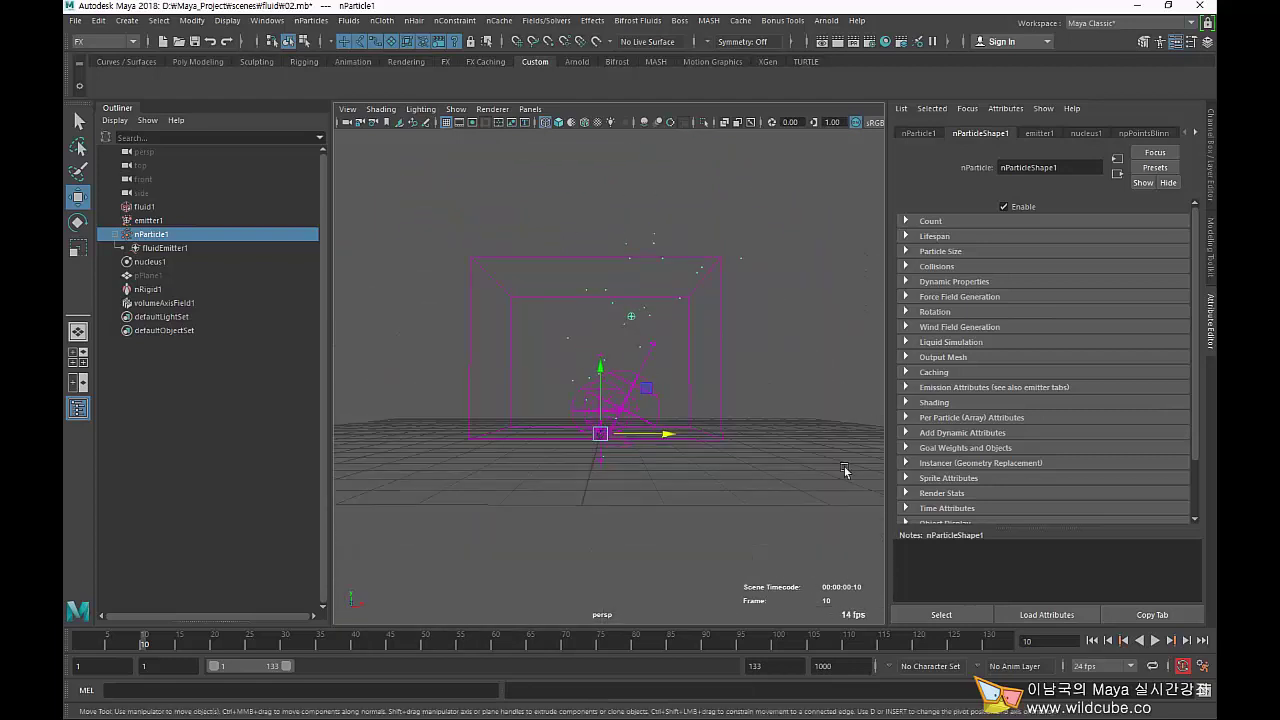
pyautogui.click(1092, 640)
pyautogui.click(1155, 640)
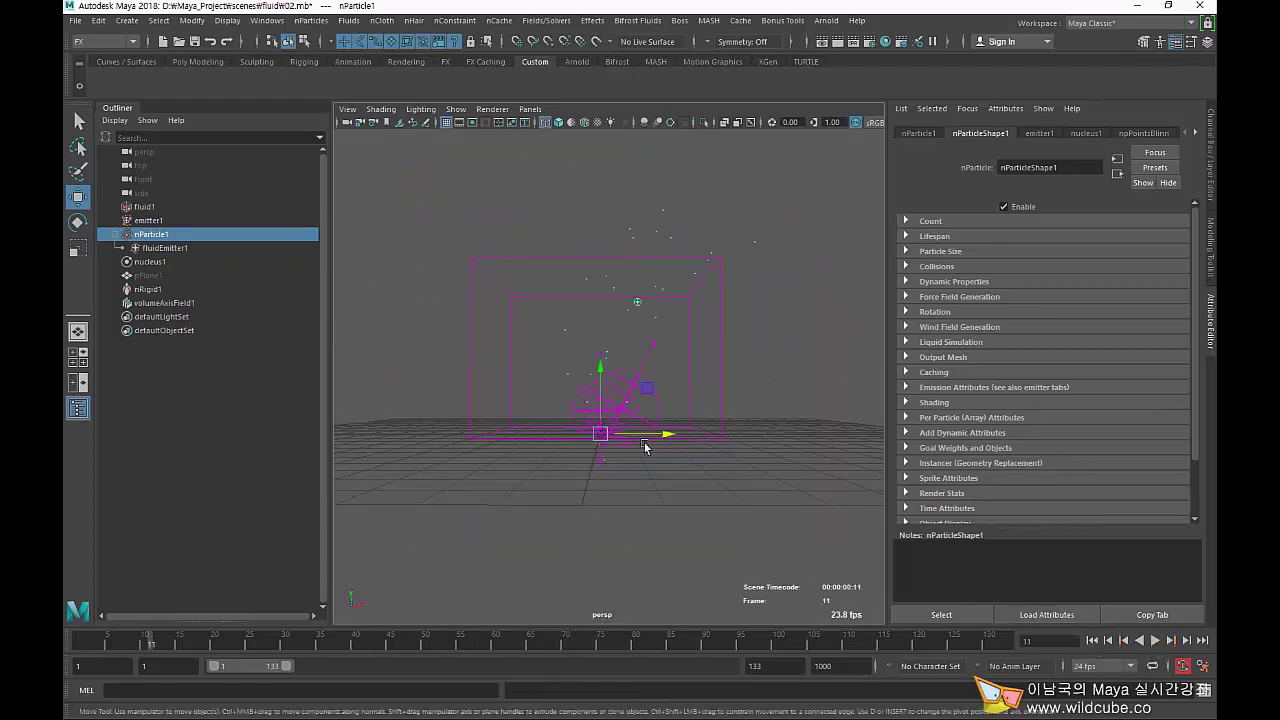
pyautogui.moveTo(643, 450)
pyautogui.keyDown('alt'); pyautogui.mouseDown()
pyautogui.moveTo(628, 466)
pyautogui.moveTo(698, 476)
pyautogui.moveTo(651, 500)
pyautogui.moveTo(566, 491)
pyautogui.mouseUp(); pyautogui.keyUp('alt')
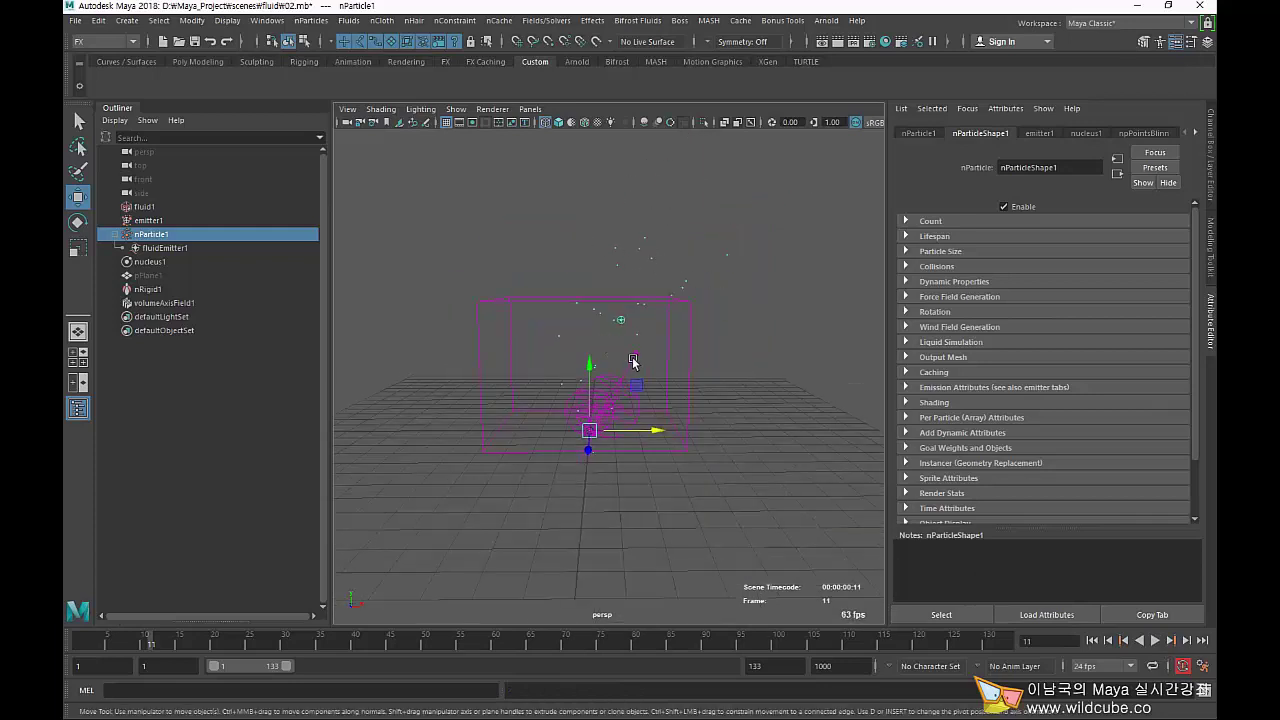
pyautogui.click(622, 385)
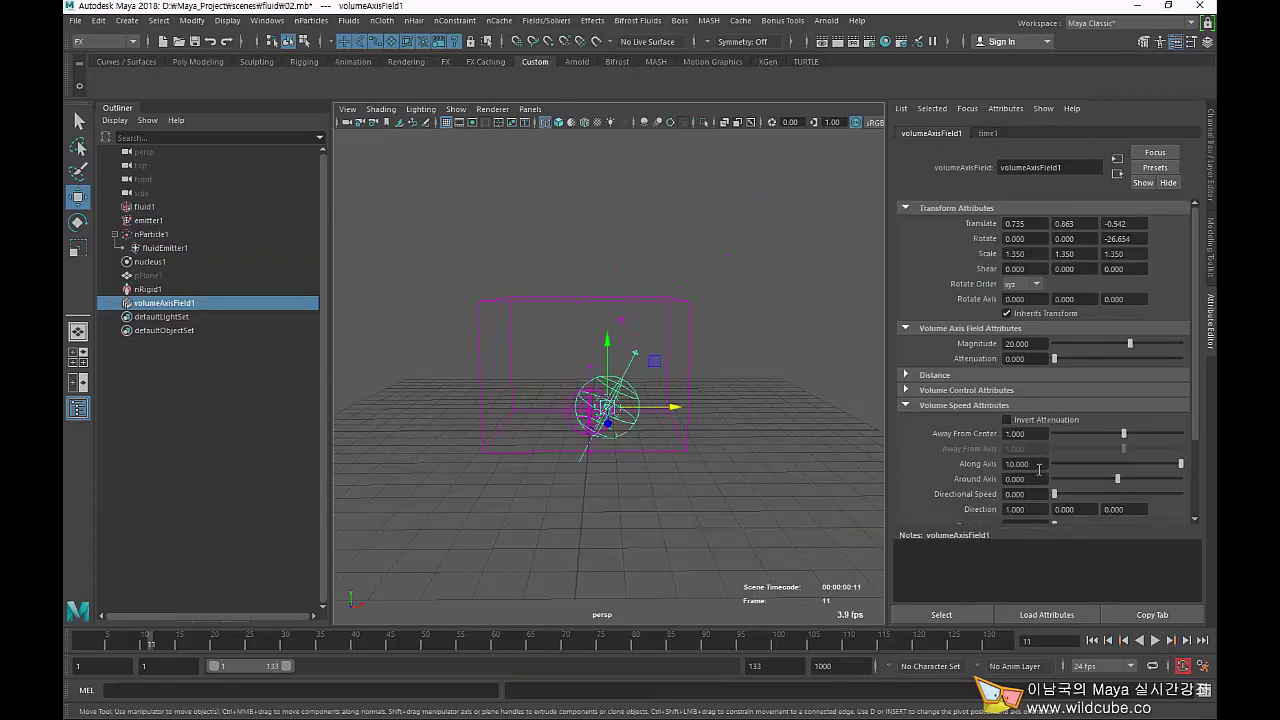
# Keep the field's Along Axis at 10 and set its Turbulence to 10.
pyautogui.moveTo(1039, 468); pyautogui.dragTo(924, 462)
pyautogui.write('2')
pyautogui.press('BackSpace')
pyautogui.write('10')
pyautogui.press('Return')
pyautogui.moveTo(1028, 466); pyautogui.dragTo(957, 465)
pyautogui.scroll(-2, 1032, 490)
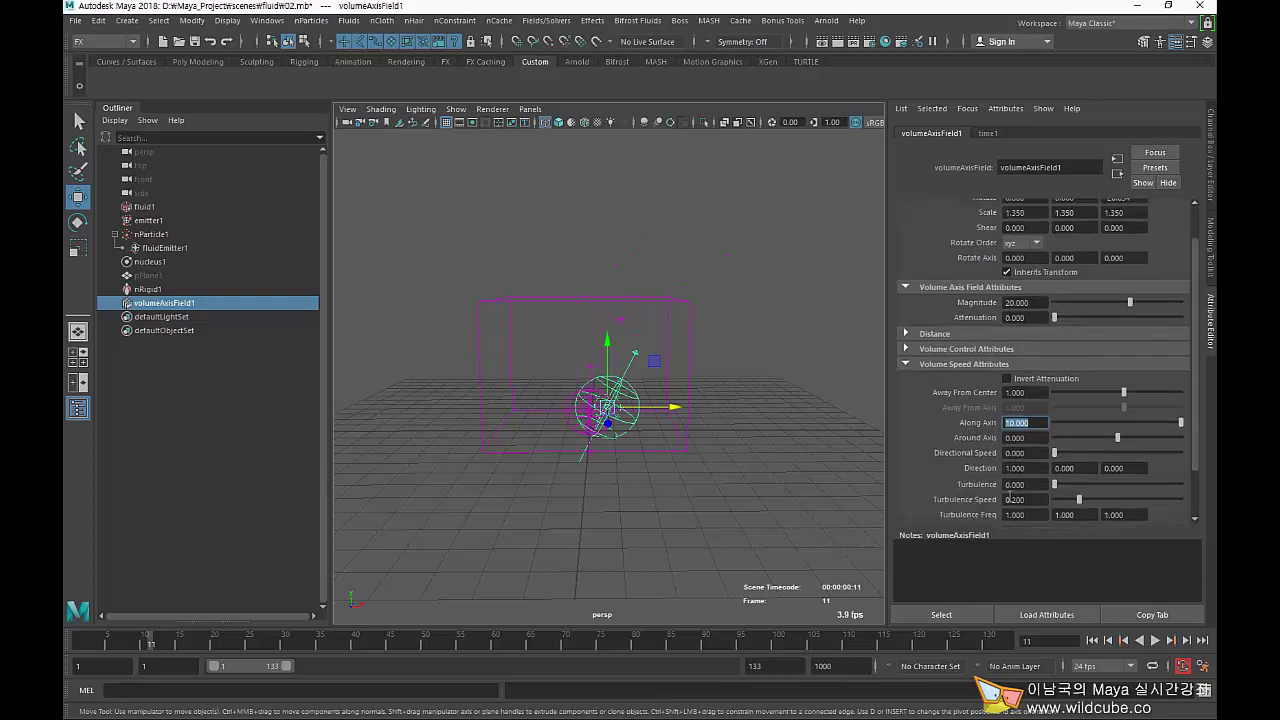
pyautogui.moveTo(1016, 485); pyautogui.dragTo(975, 487)
pyautogui.write('10')
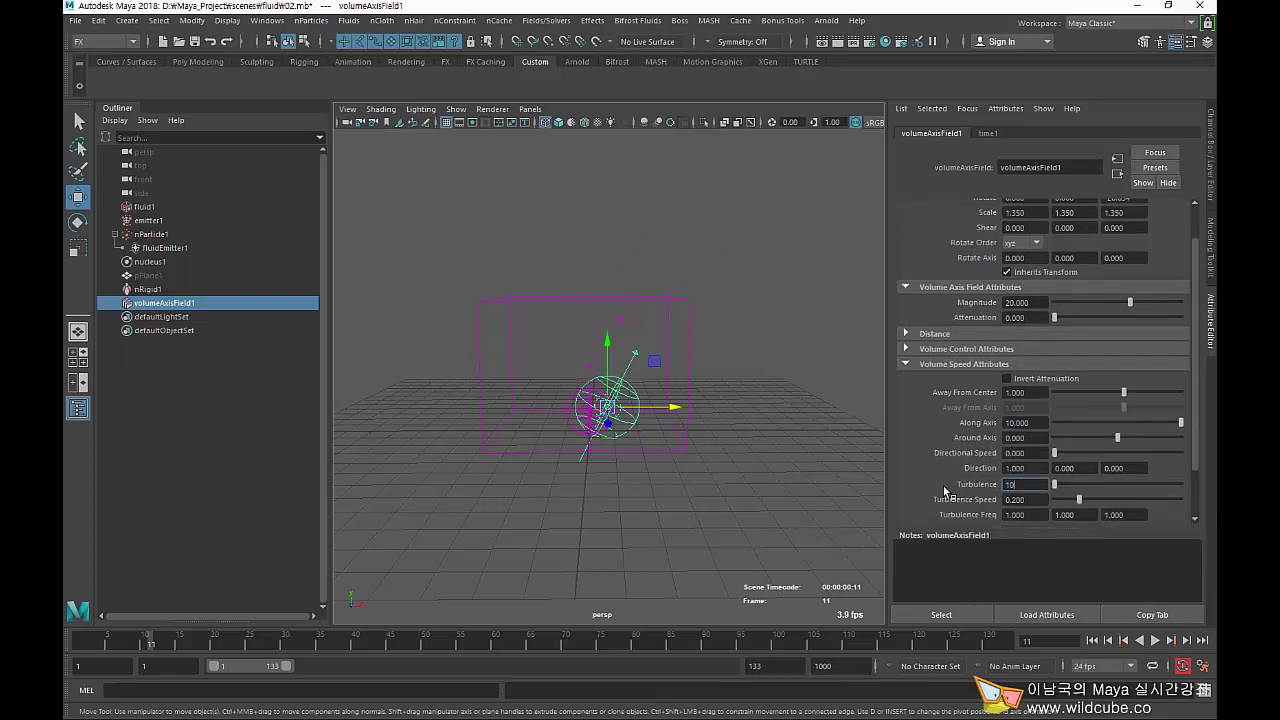
pyautogui.press('Return')
# Select nParticle1, replay the simulation from frame 1, and zoom out over the whole scene.
pyautogui.click(1155, 641)
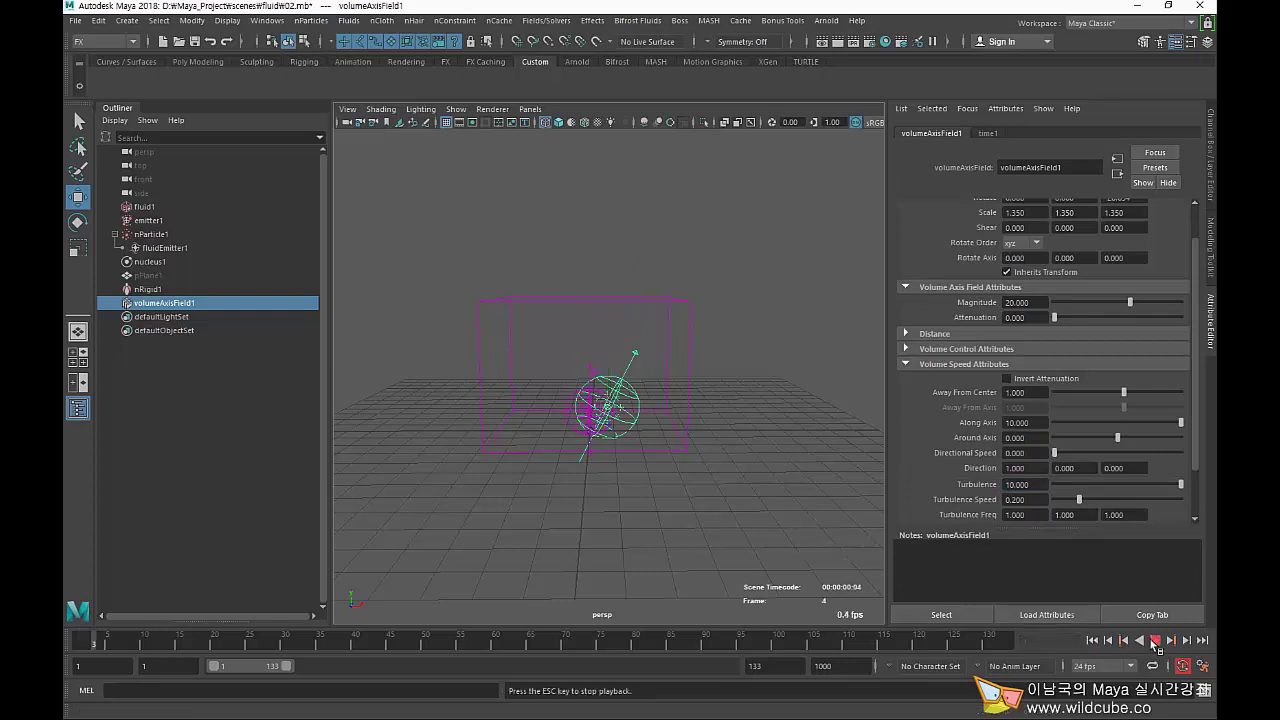
pyautogui.click(1155, 641)
pyautogui.click(588, 428)
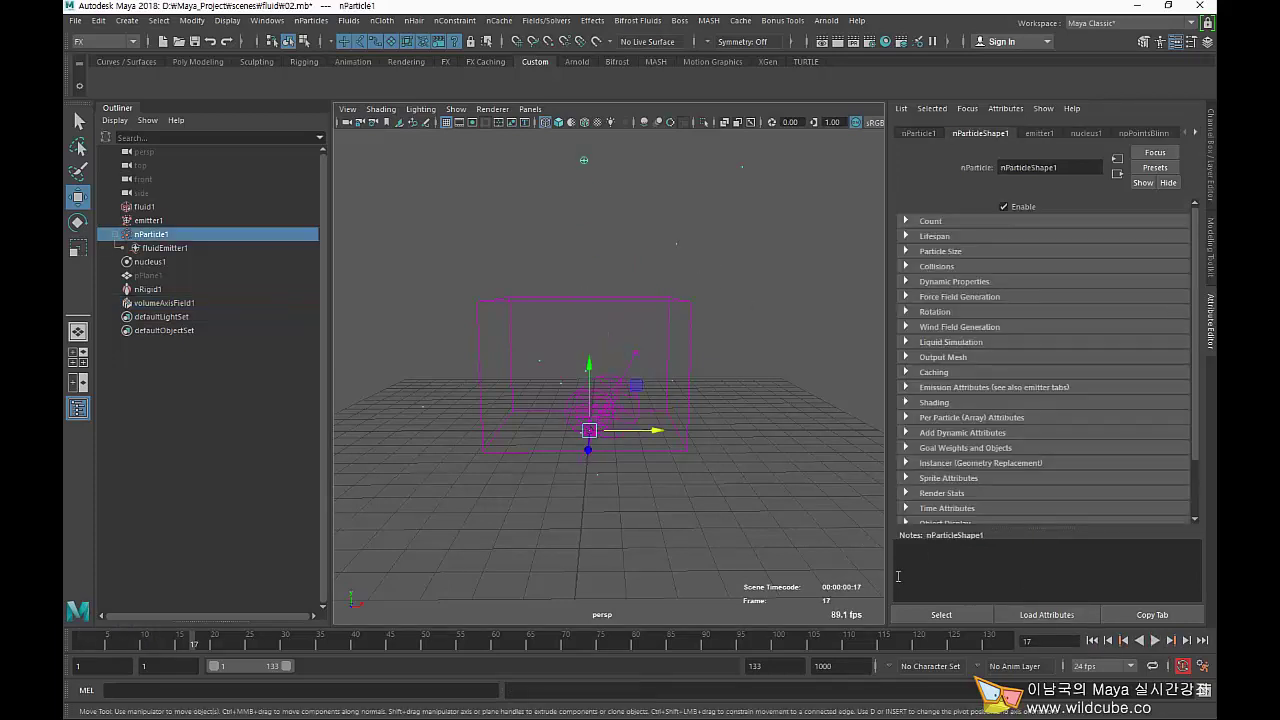
pyautogui.click(1093, 640)
pyautogui.click(1155, 640)
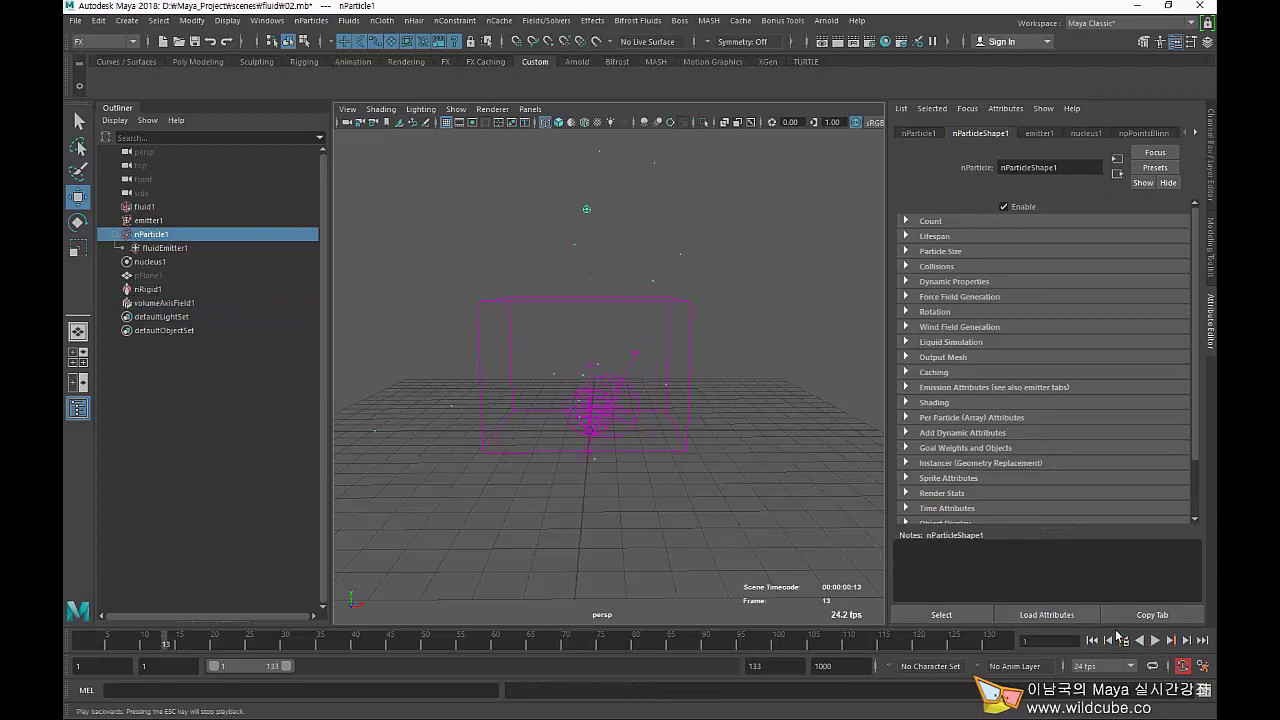
pyautogui.scroll(-3, 653, 425)
pyautogui.moveTo(653, 425)
pyautogui.keyDown('alt'); pyautogui.mouseDown()
pyautogui.moveTo(510, 423)
pyautogui.moveTo(600, 463)
pyautogui.mouseUp(); pyautogui.keyUp('alt')
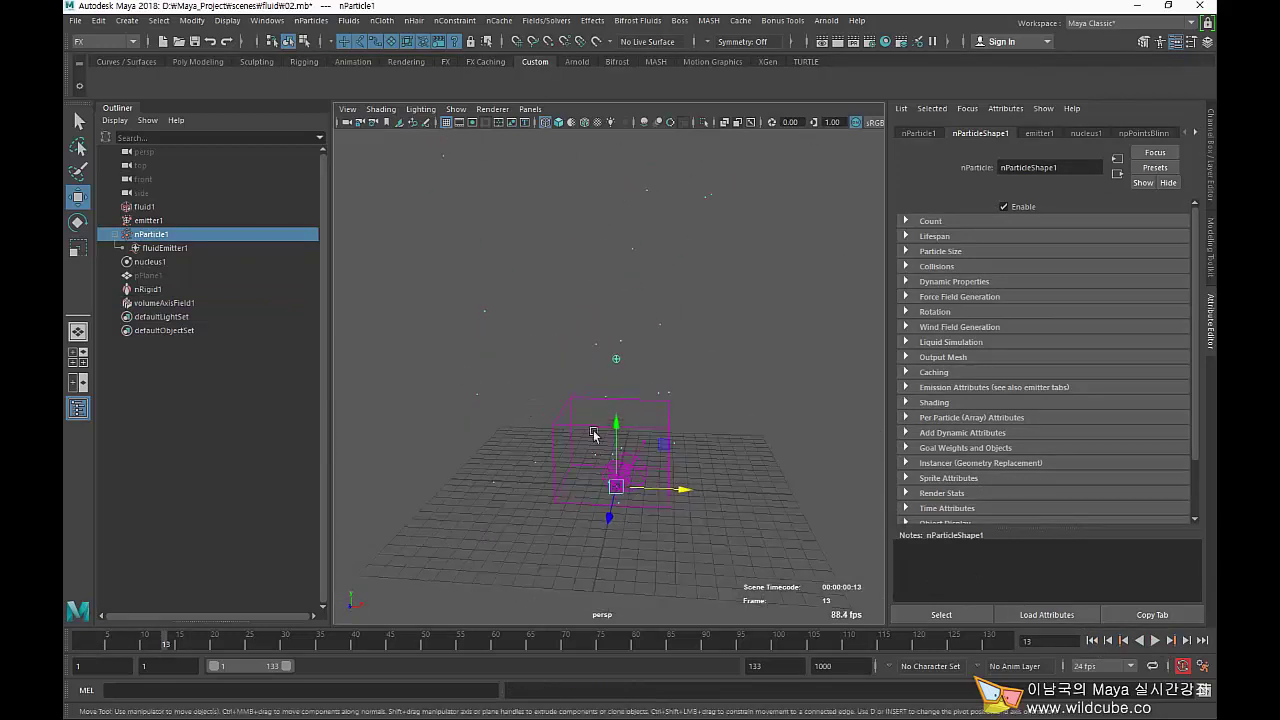
pyautogui.hotkey('ctrl', 'a')
# Frame volumeAxisField1 and move it to Translate 1.161, 1.134, -0.565.
pyautogui.click(705, 476)
pyautogui.press('f')
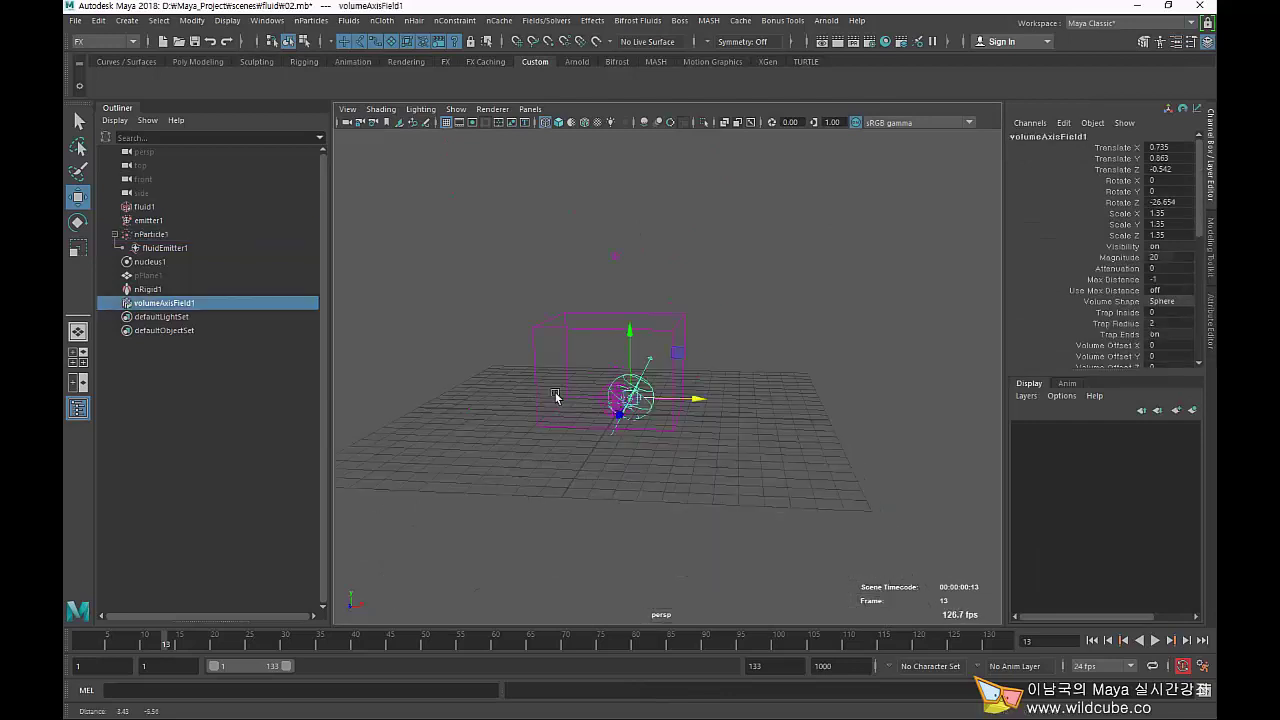
pyautogui.moveTo(632, 396); pyautogui.dragTo(626, 401)
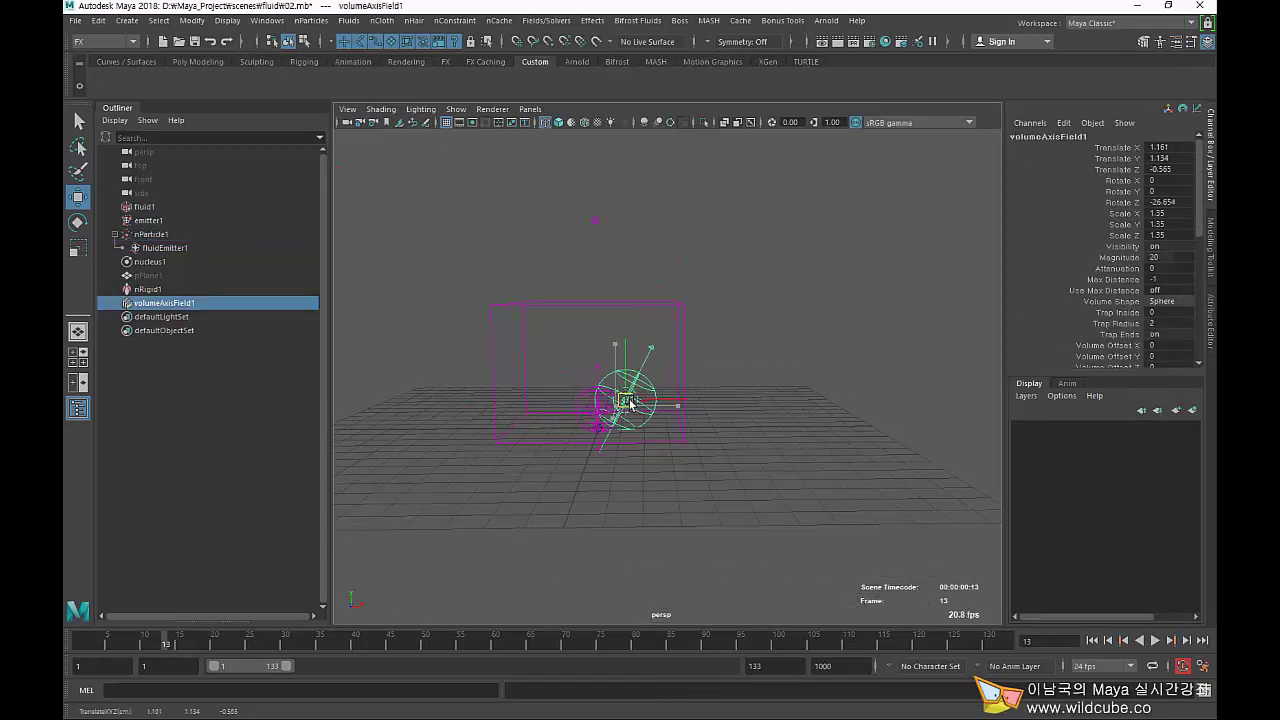
# Replay the simulation from frame 1 and inspect the particles, then reselect the field.
pyautogui.click(1091, 641)
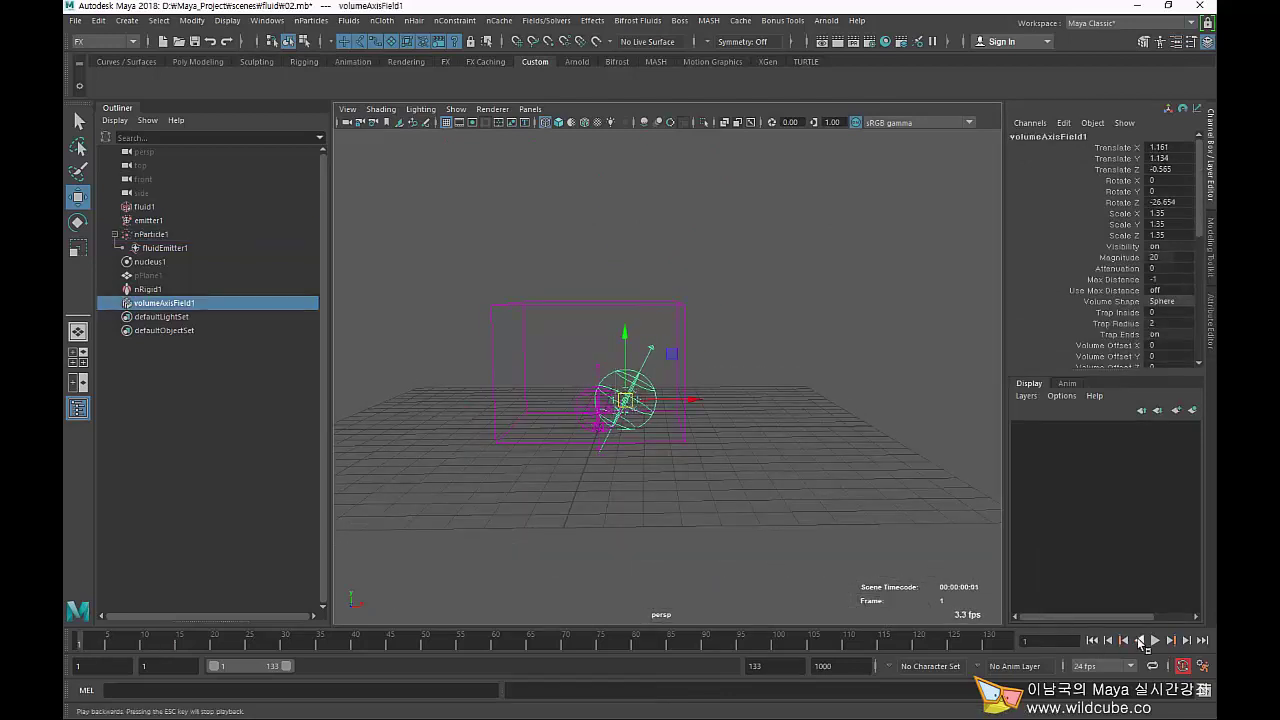
pyautogui.click(1153, 641)
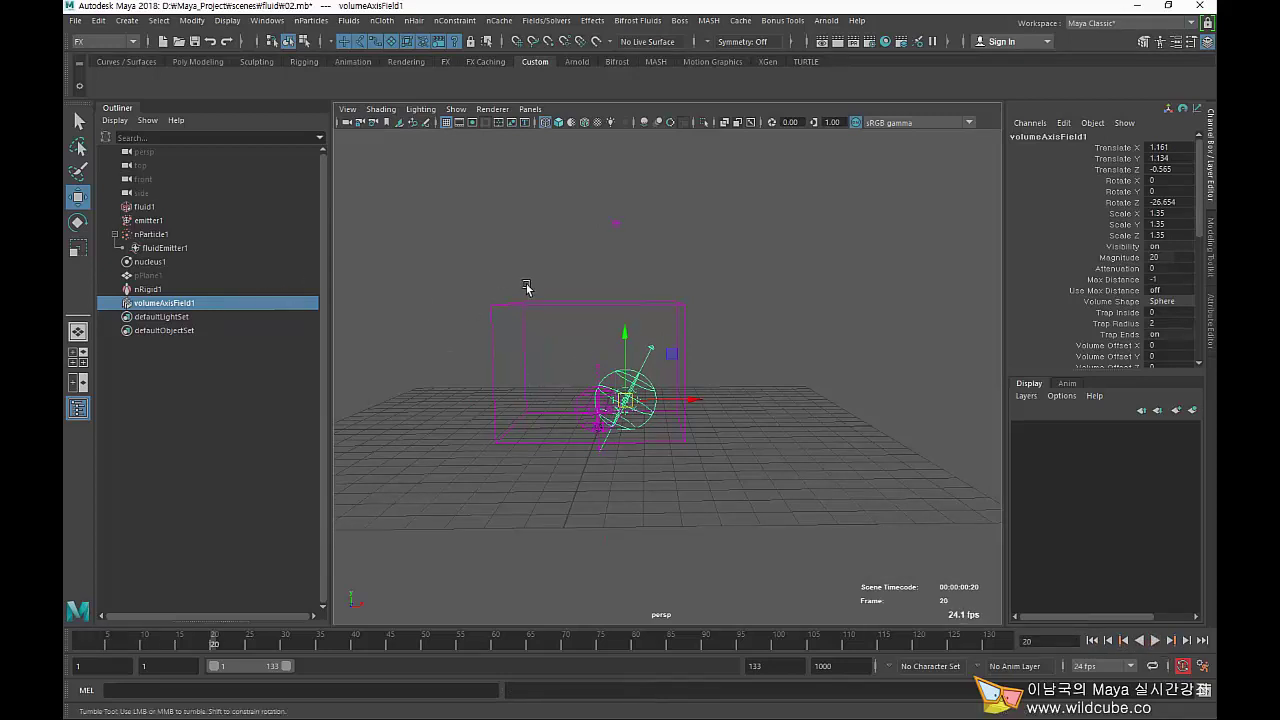
pyautogui.scroll(-2, 540, 270)
pyautogui.moveTo(464, 204); pyautogui.dragTo(540, 254)
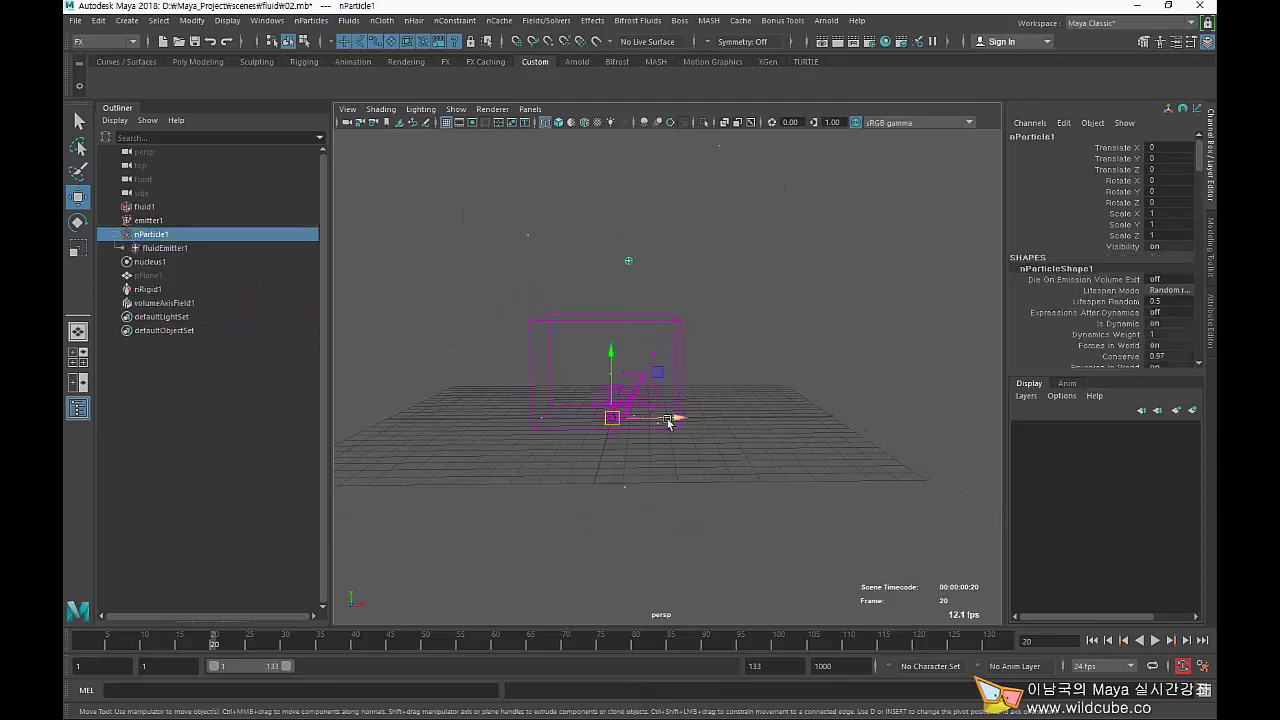
pyautogui.scroll(-3, 620, 425)
pyautogui.keyDown('alt'); pyautogui.moveTo(566, 431); pyautogui.dragTo(688, 489, button='right'); pyautogui.keyUp('alt')
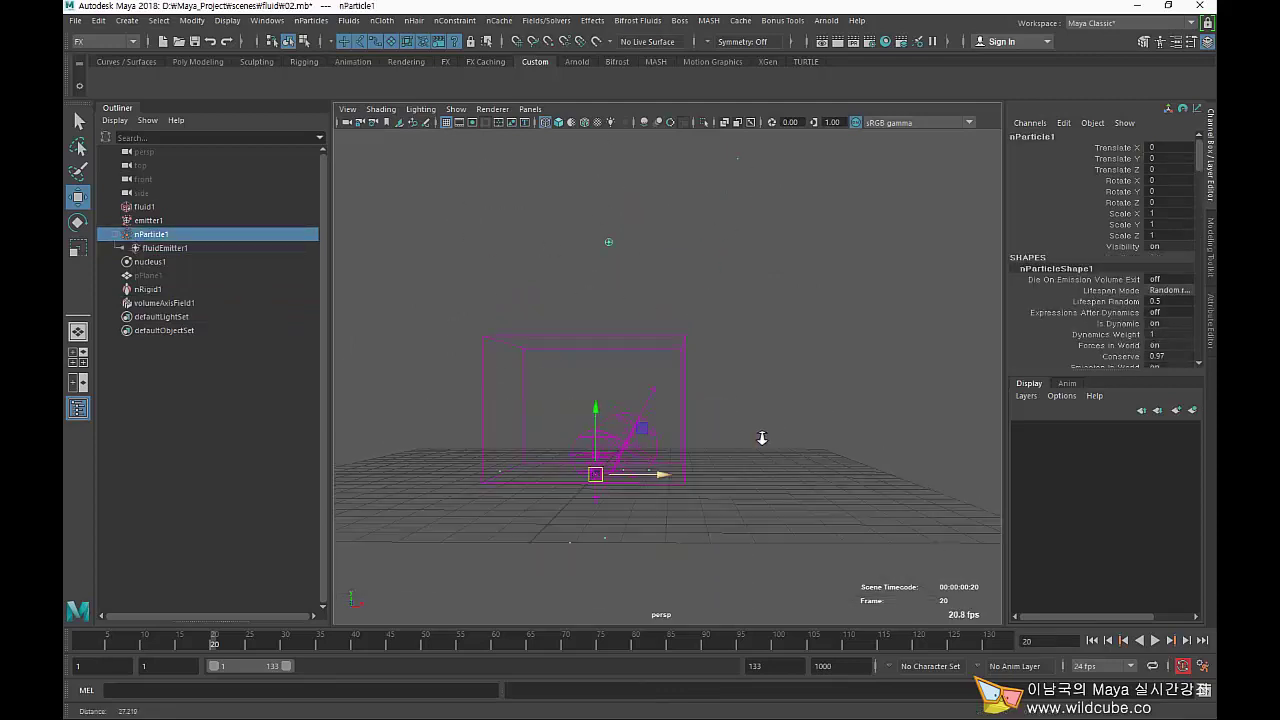
pyautogui.click(617, 423)
# Set the field's Volume Speed Turbulence to 3 and Along Axis to 5.
pyautogui.hotkey('ctrl', 'a')
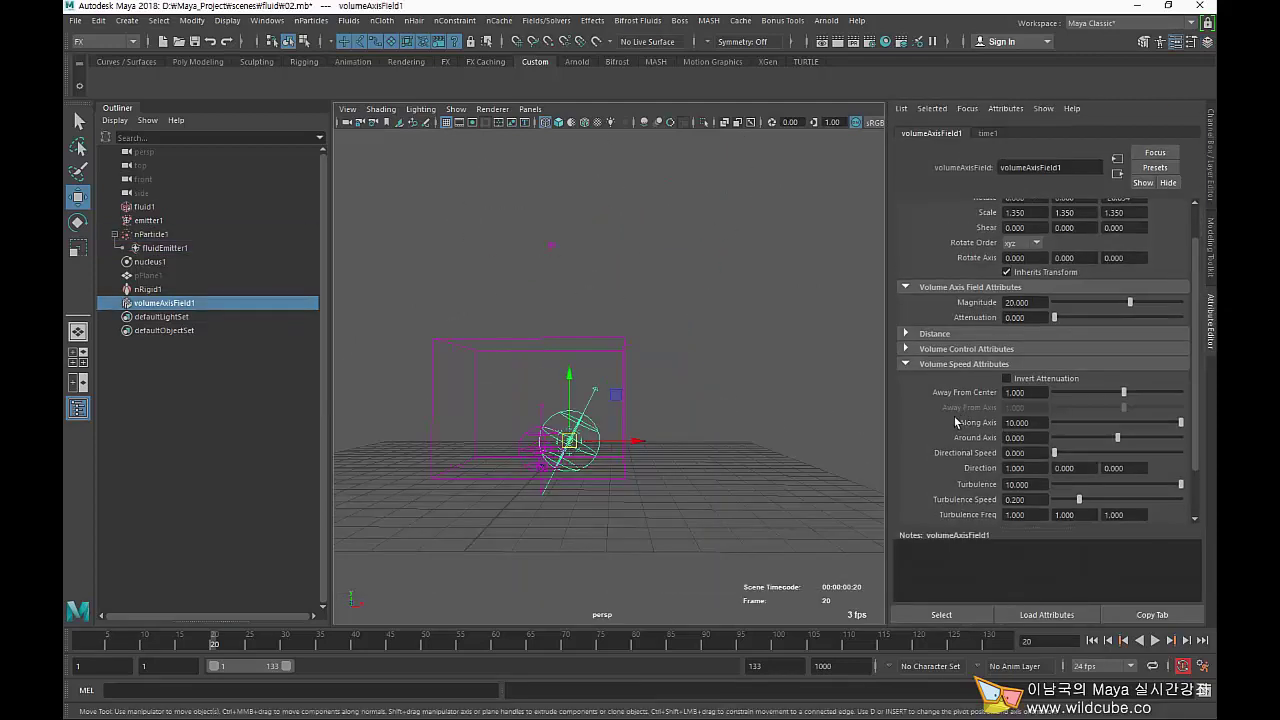
pyautogui.scroll(-3, 960, 440)
pyautogui.click(1026, 428)
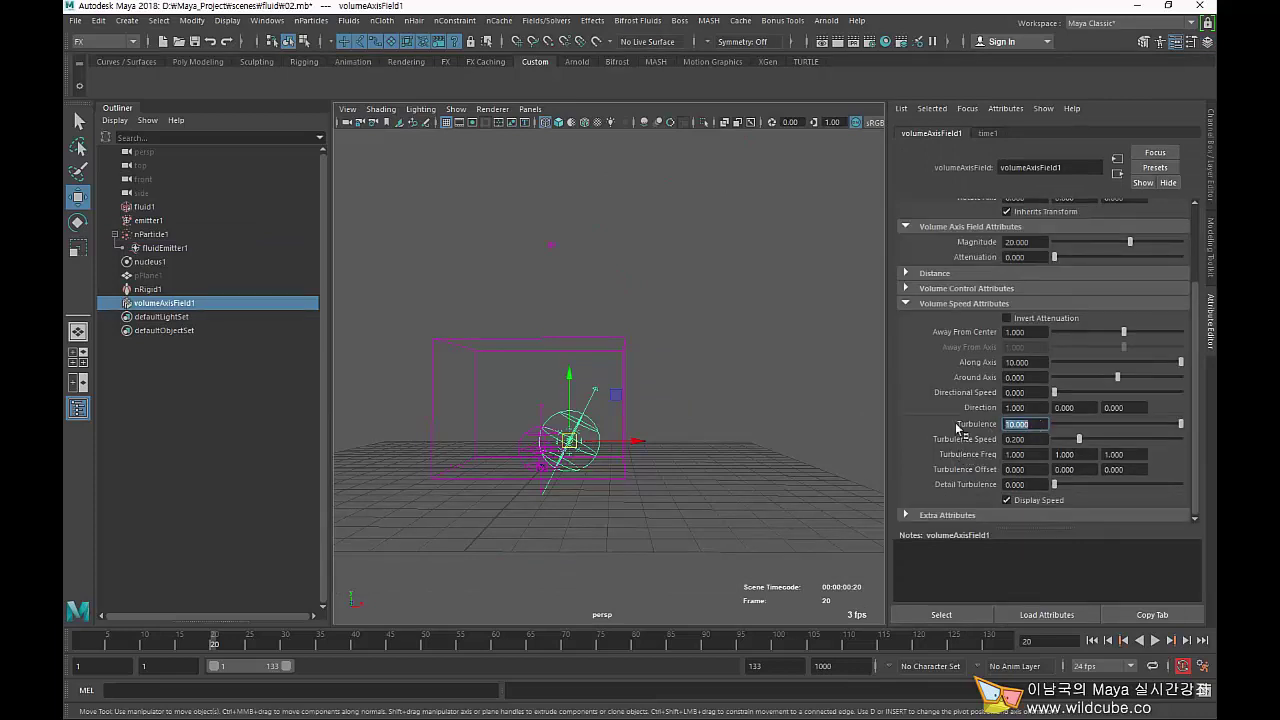
pyautogui.write('3')
pyautogui.press('Return')
pyautogui.click(1014, 363)
pyautogui.write('5')
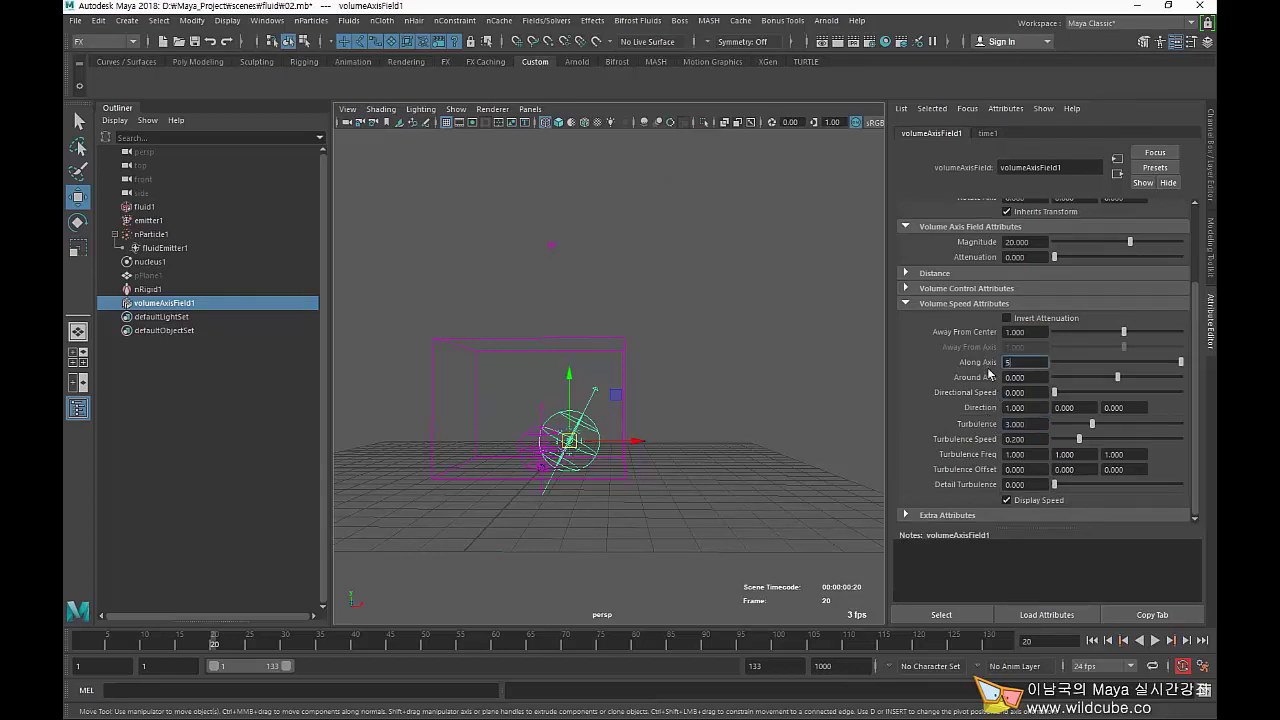
pyautogui.press('Return')
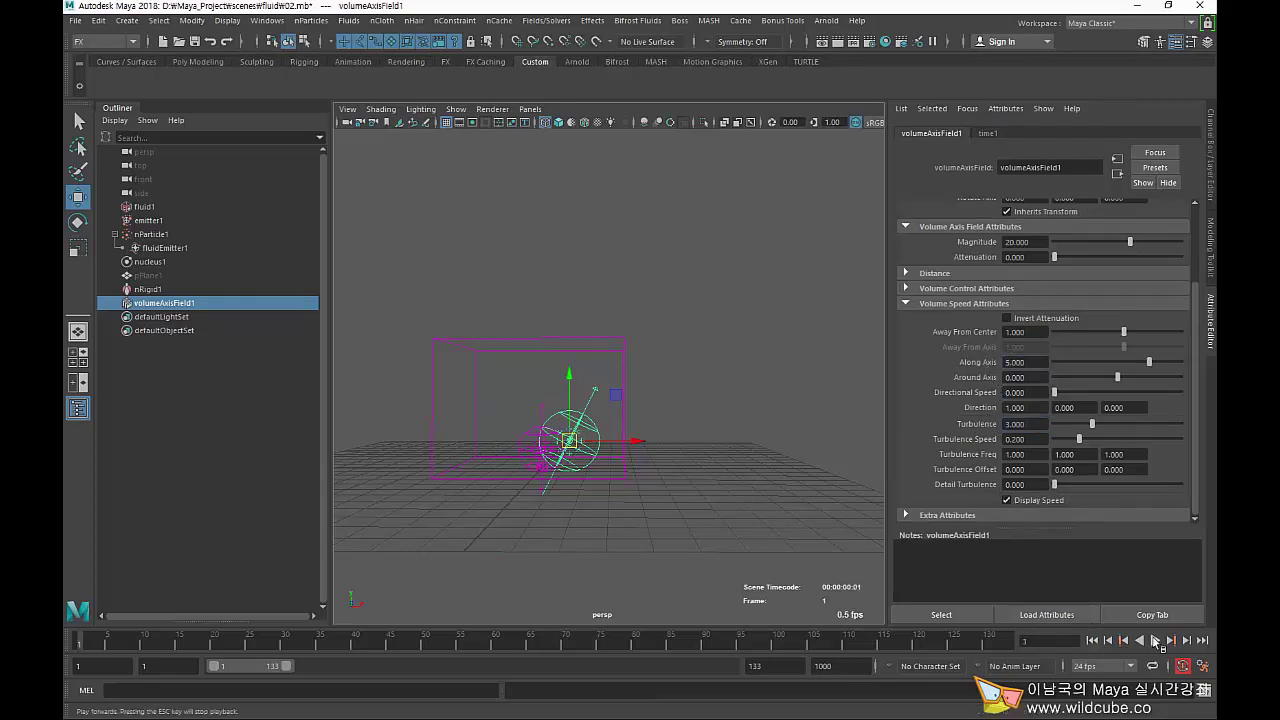
# Replay the simulation and view the particles and field from above.
pyautogui.click(1135, 640)
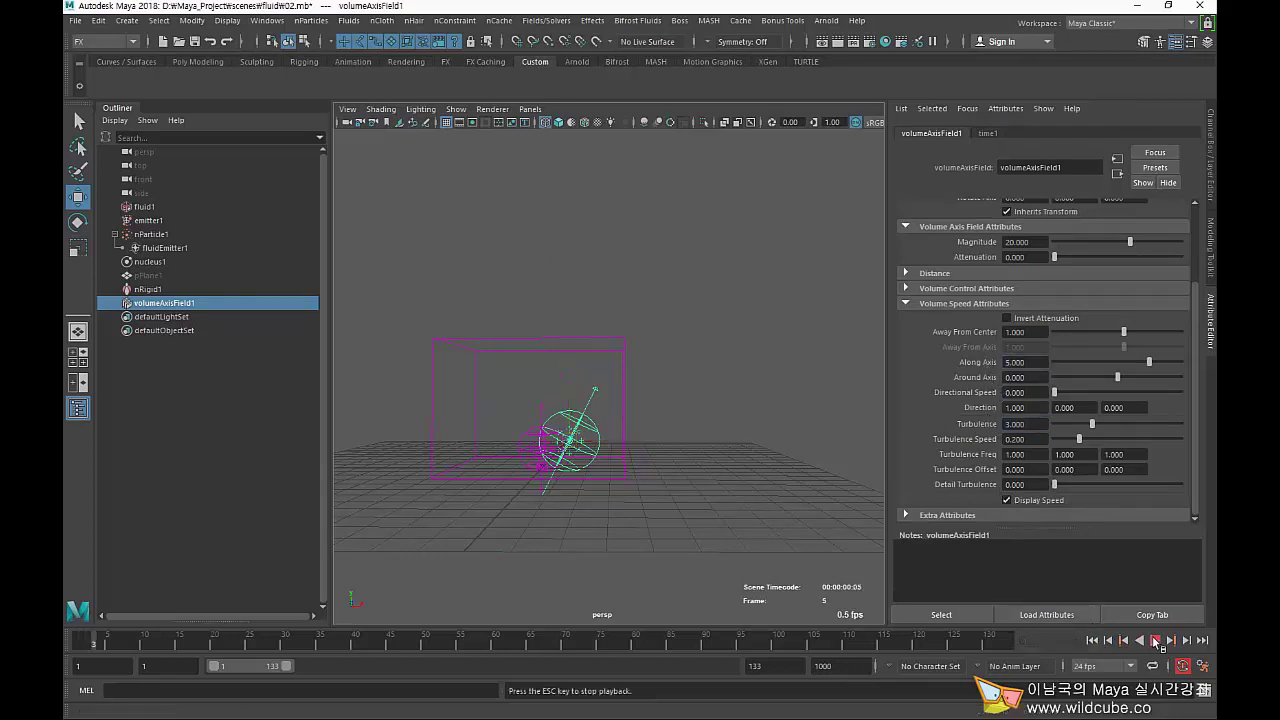
pyautogui.click(508, 405)
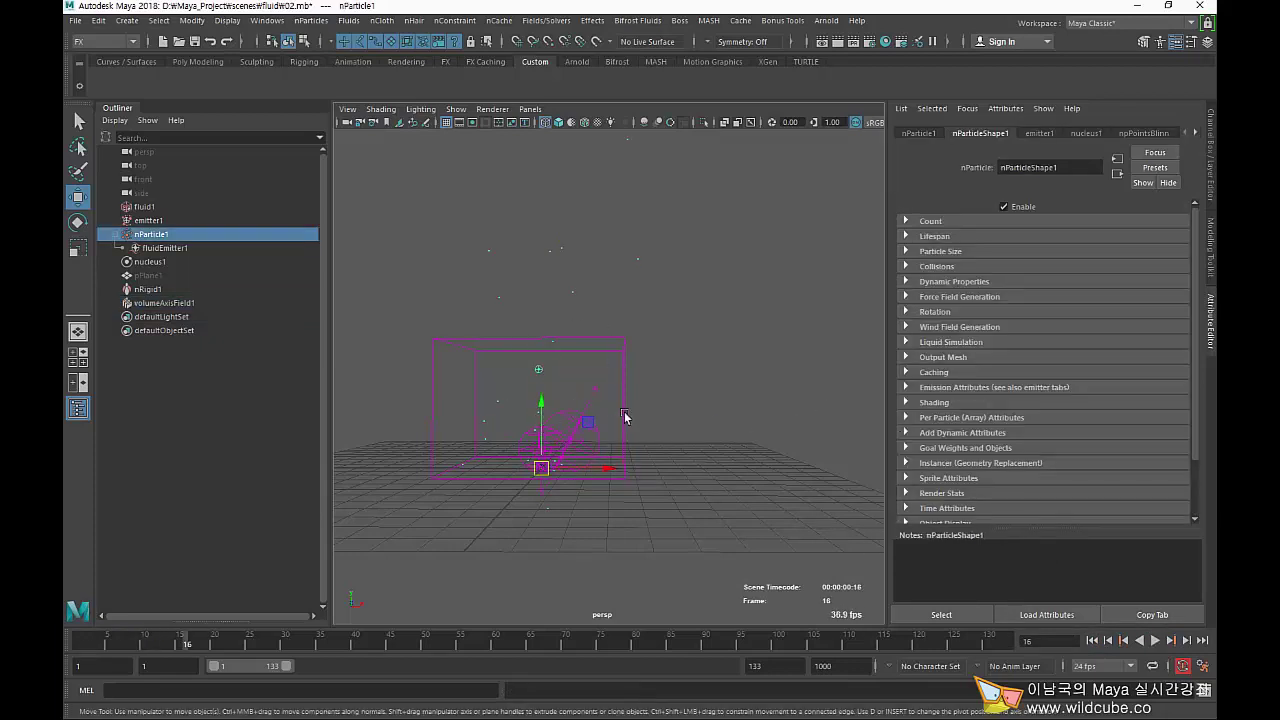
pyautogui.click(566, 413)
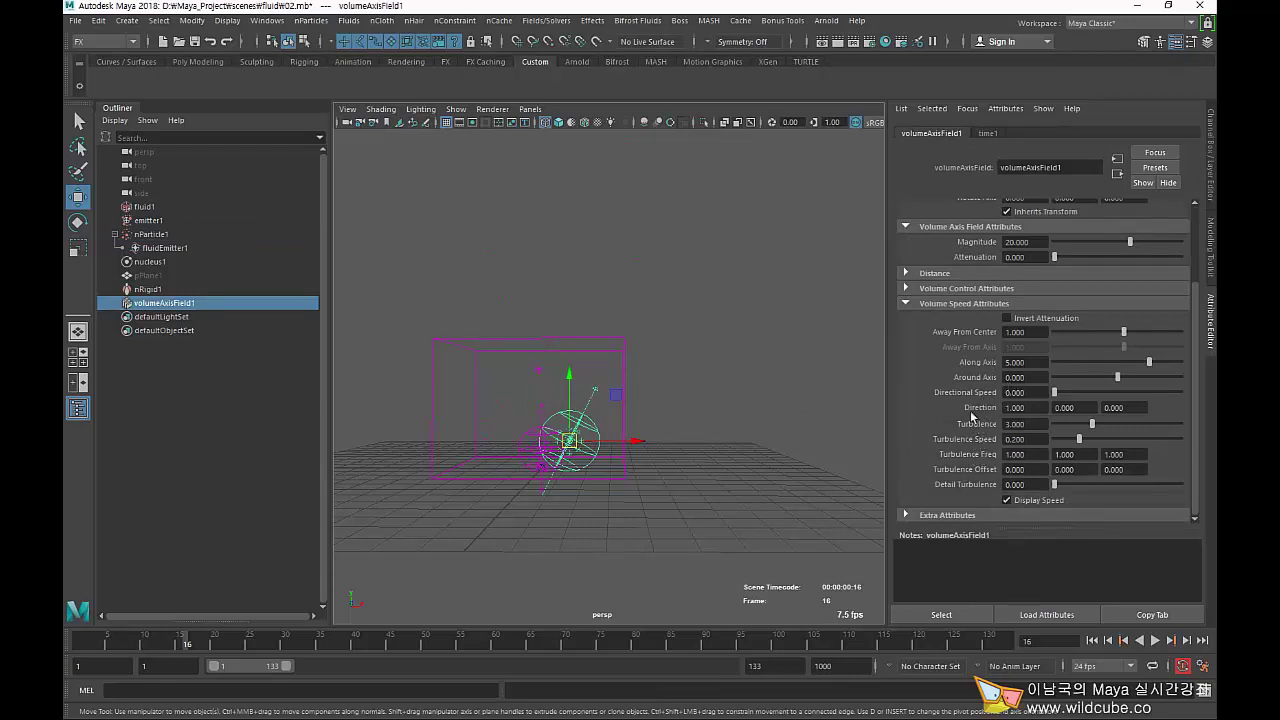
pyautogui.keyDown('alt'); pyautogui.moveTo(543, 457); pyautogui.dragTo(534, 451); pyautogui.keyUp('alt')
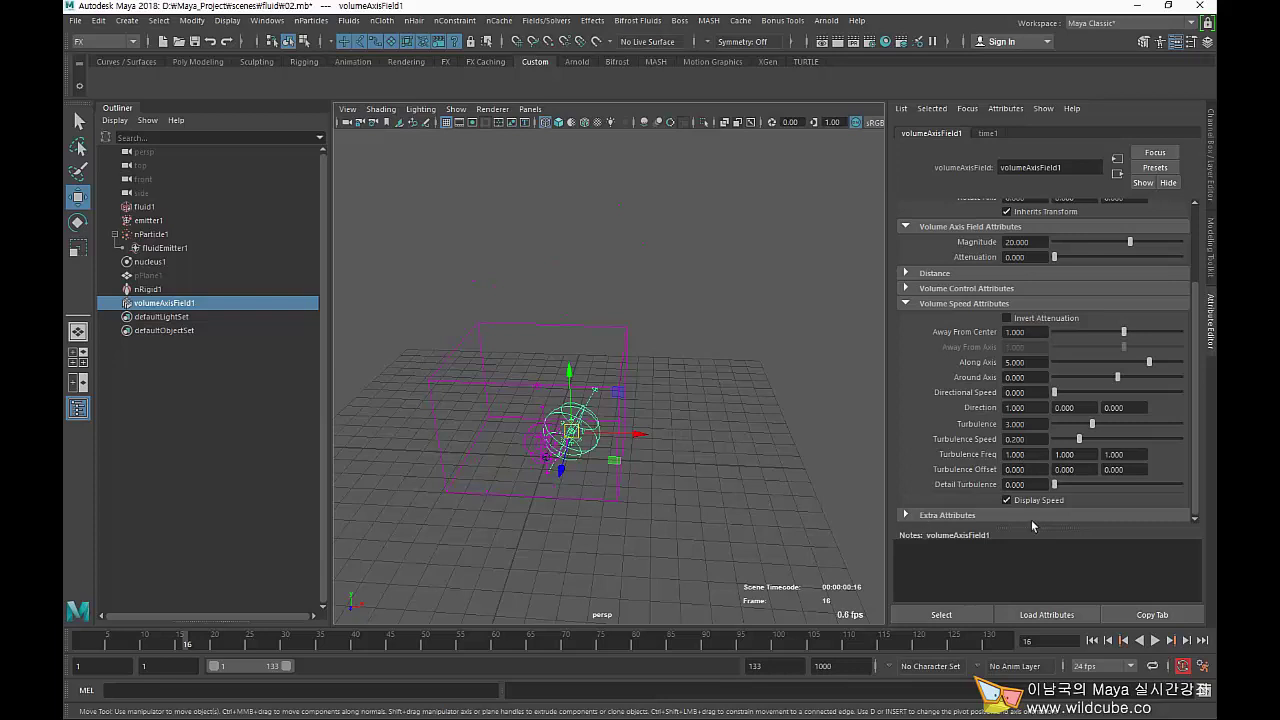
# Select volumeAxisField1 and set both Along Axis and Turbulence to 2.
pyautogui.keyDown('alt'); pyautogui.moveTo(476, 480); pyautogui.dragTo(472, 411); pyautogui.keyUp('alt')
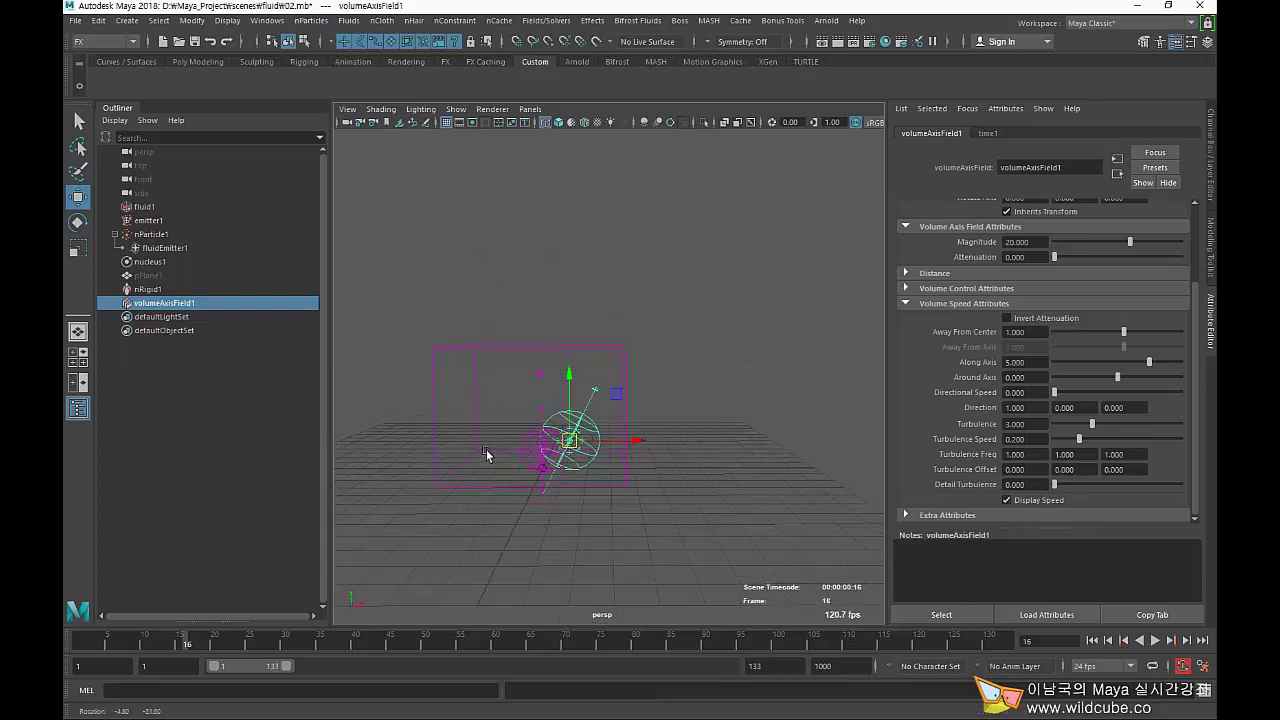
pyautogui.click(545, 432)
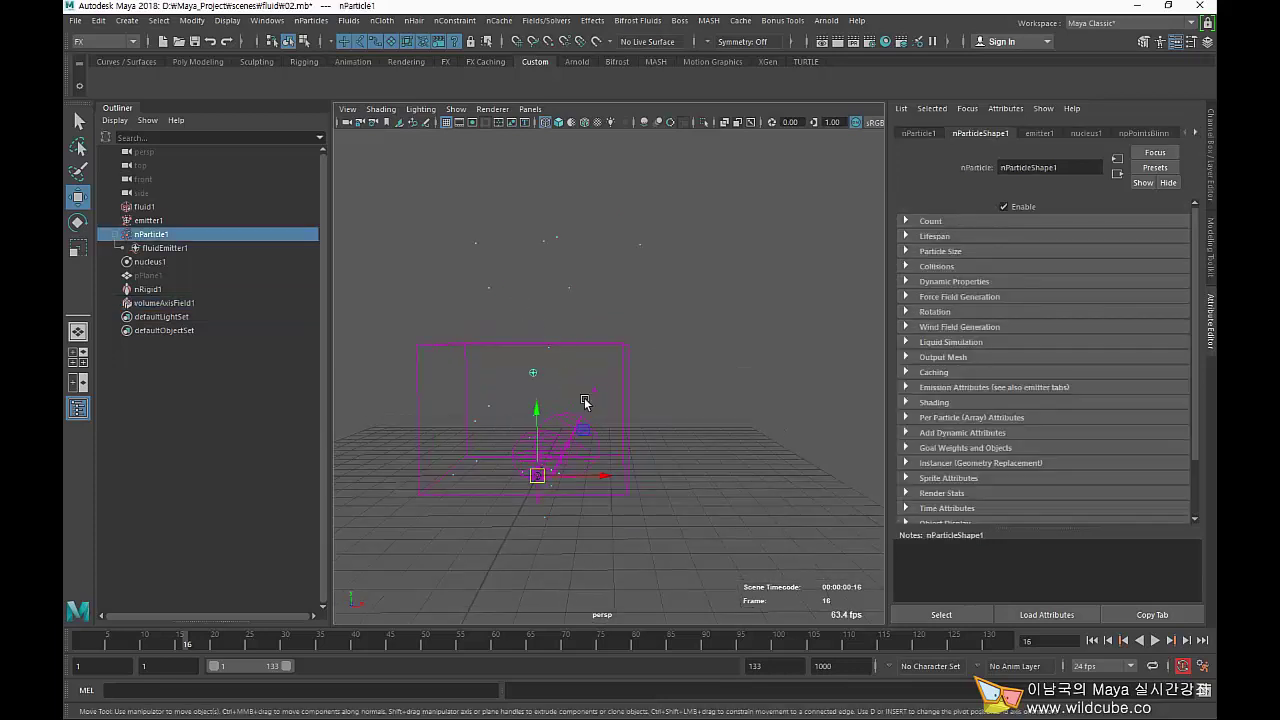
pyautogui.click(588, 420)
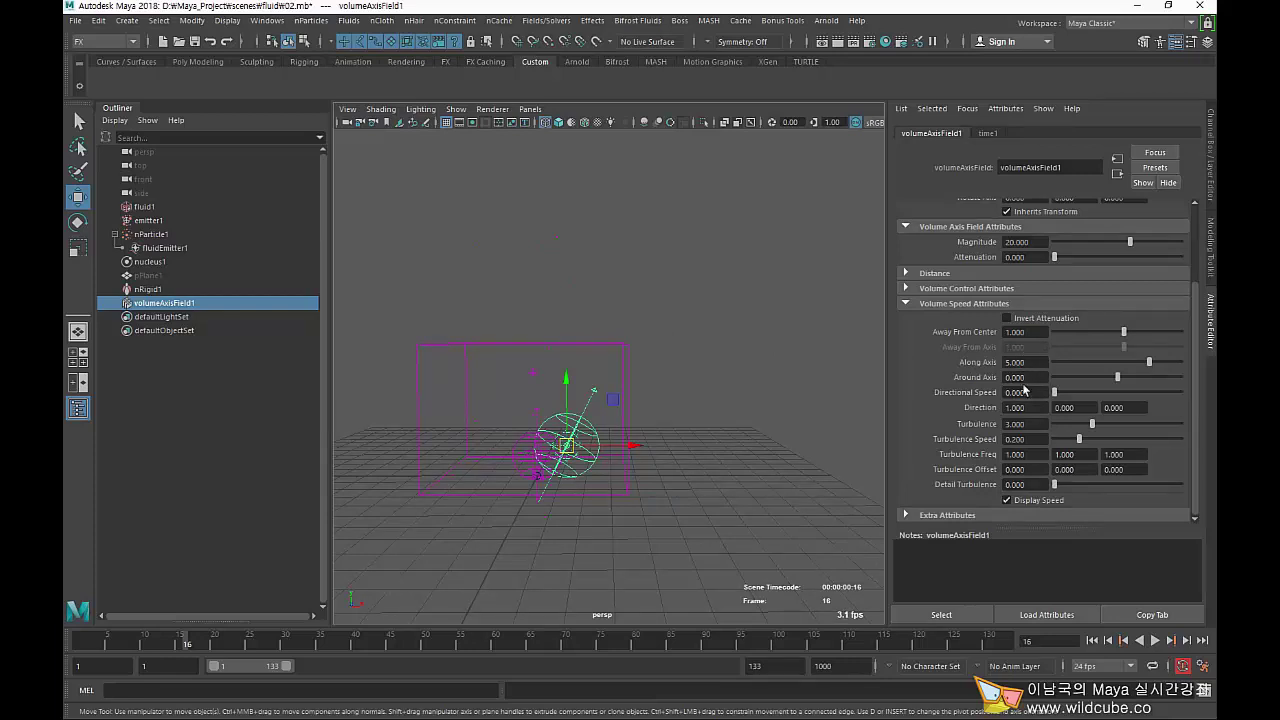
pyautogui.moveTo(1032, 366); pyautogui.dragTo(927, 366)
pyautogui.write('2')
pyautogui.press('Return')
pyautogui.moveTo(1027, 425); pyautogui.dragTo(976, 424)
pyautogui.write('2.000')
pyautogui.press('Return')
# Replay the simulation from frame 1 and check nParticle1 from a higher angle.
pyautogui.click(1092, 640)
pyautogui.click(1155, 640)
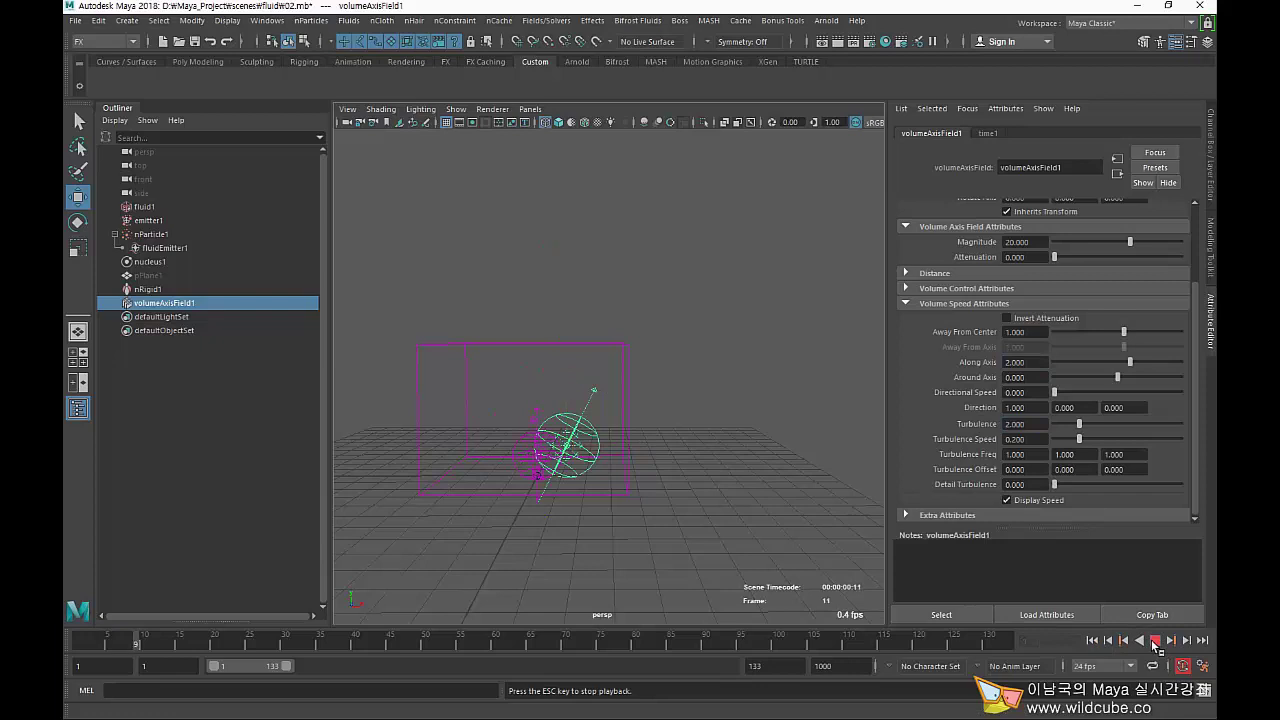
pyautogui.click(536, 346)
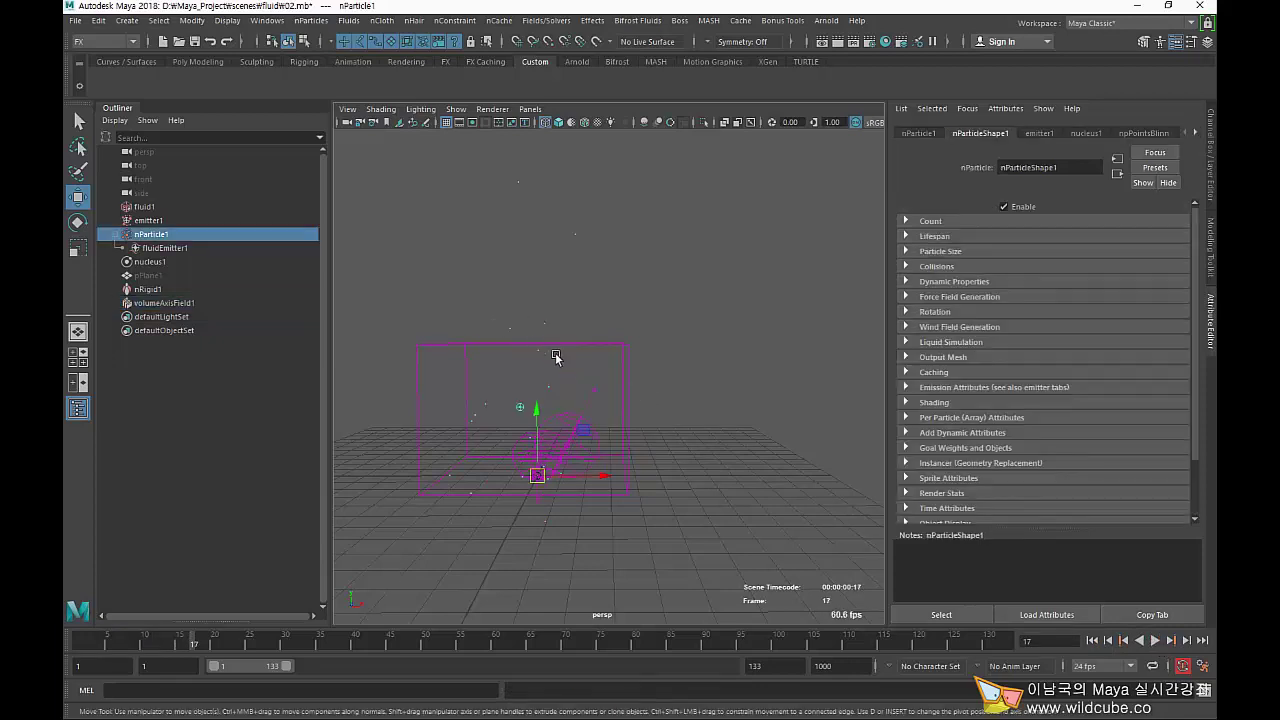
pyautogui.moveTo(580, 425)
pyautogui.keyDown('alt'); pyautogui.mouseDown()
pyautogui.moveTo(437, 380)
pyautogui.moveTo(473, 418)
pyautogui.mouseUp(); pyautogui.keyUp('alt')
pyautogui.scroll(5, 534, 449)
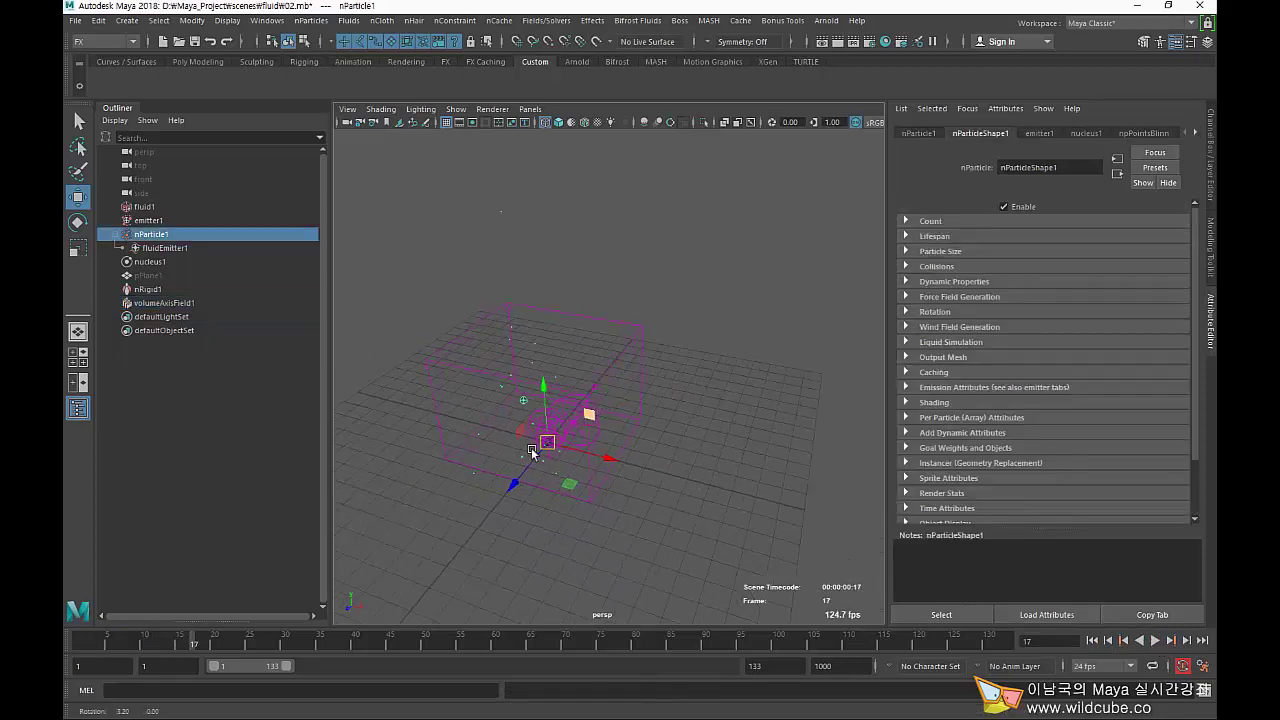